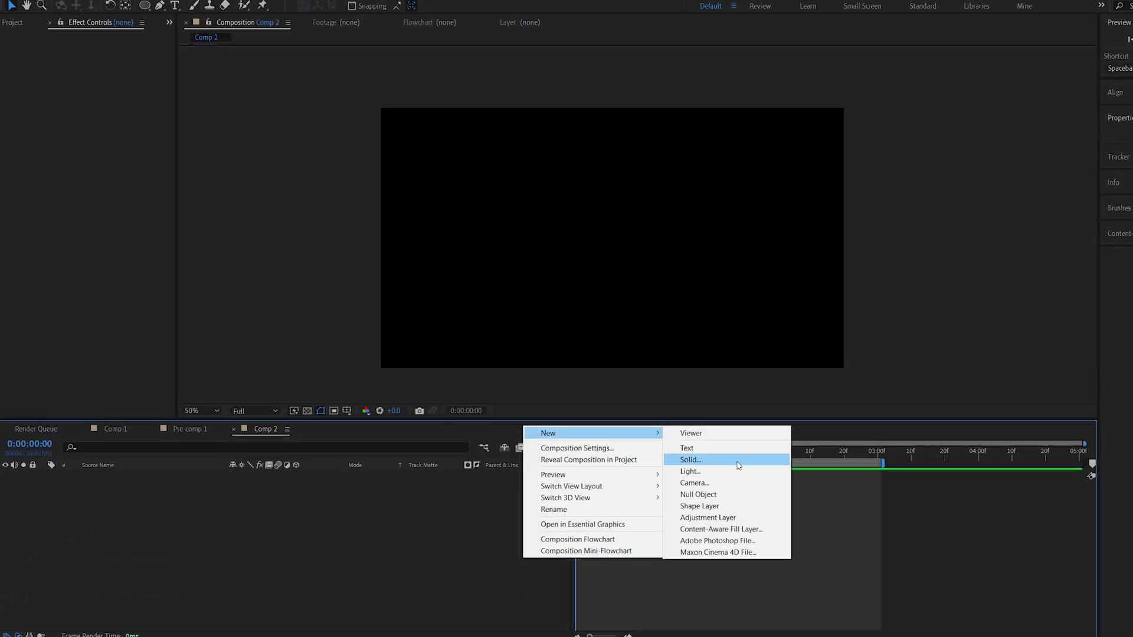
# Create a black full-frame solid named BG.
pyautogui.click(739, 466)
pyautogui.write('BG')
pyautogui.click(607, 389)
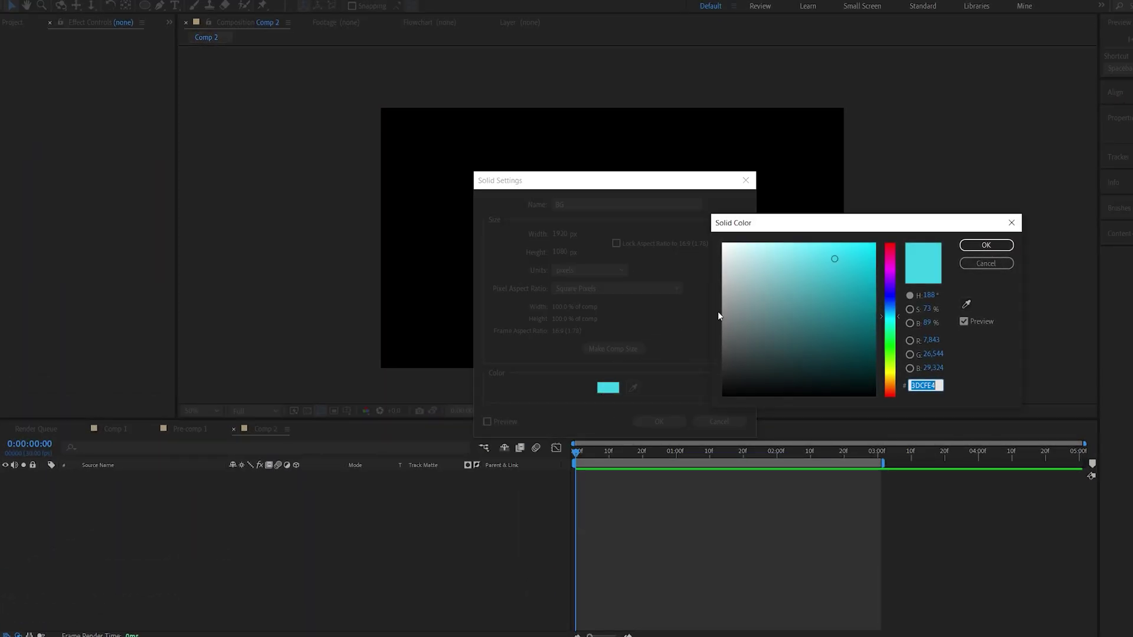
pyautogui.moveTo(767, 330); pyautogui.dragTo(685, 456)
pyautogui.click(985, 248)
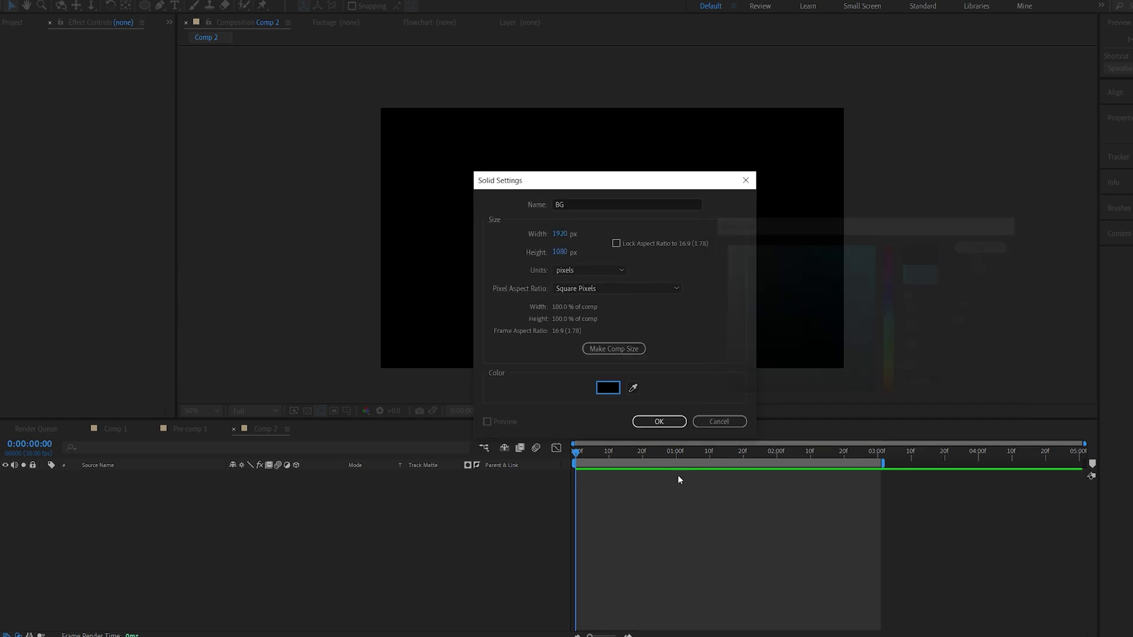
pyautogui.click(654, 423)
# Add a light cyan (#31B4DA) solid named Particles above BG.
pyautogui.rightClick(423, 506)
pyautogui.moveTo(478, 517)
pyautogui.click(603, 537)
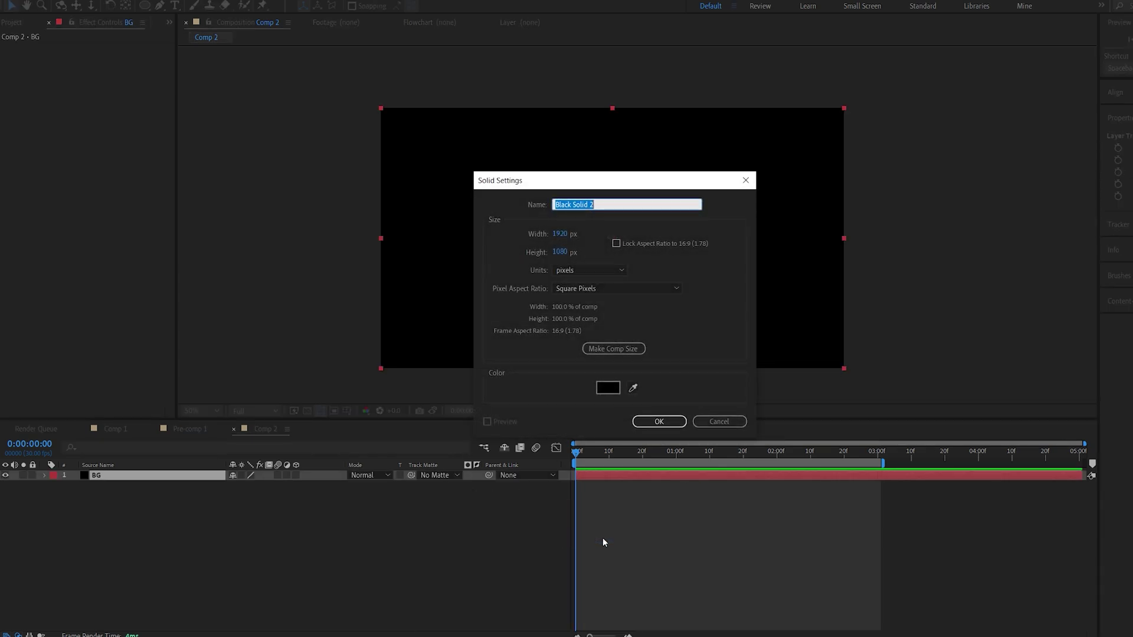
pyautogui.write('Particles')
pyautogui.click(608, 388)
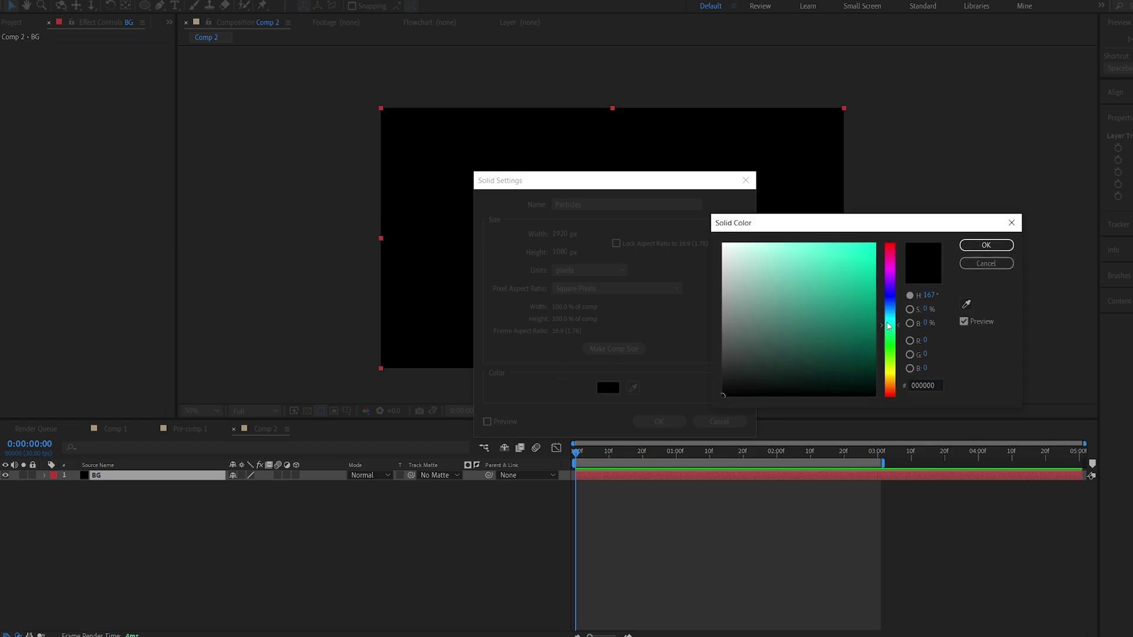
pyautogui.moveTo(889, 326); pyautogui.dragTo(889, 314)
pyautogui.click(843, 266)
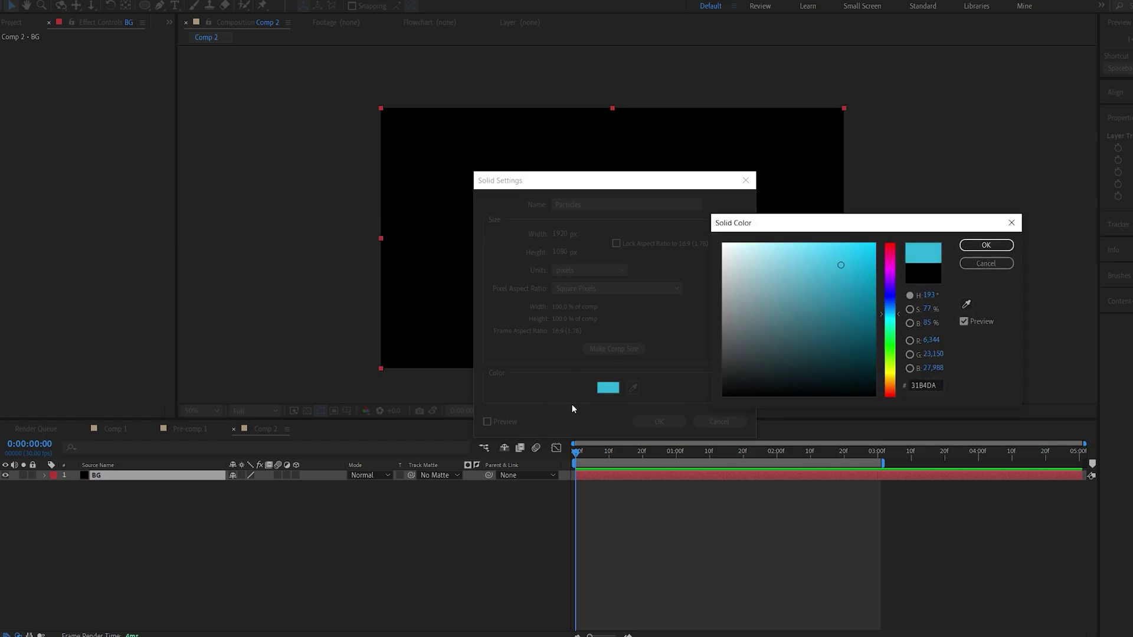
pyautogui.click(986, 245)
pyautogui.click(660, 421)
pyautogui.rightClick(511, 502)
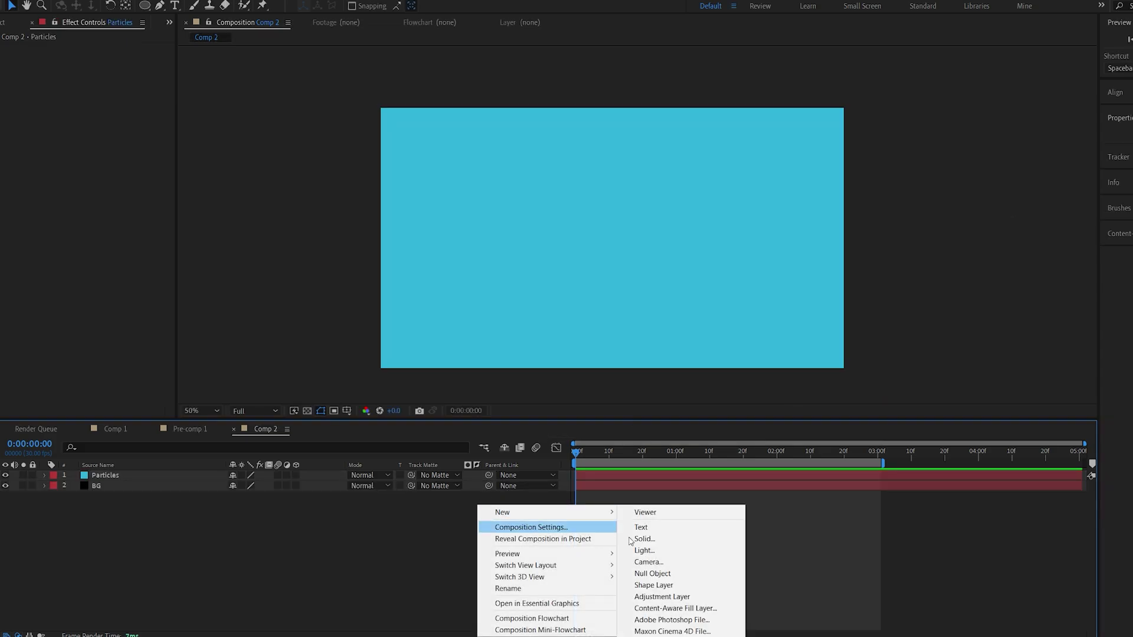
# Add a default Camera 1, apply CC Ball Action ('cc ba') to Particles, and orbit to view it in 3D.
pyautogui.click(676, 562)
pyautogui.click(453, 415)
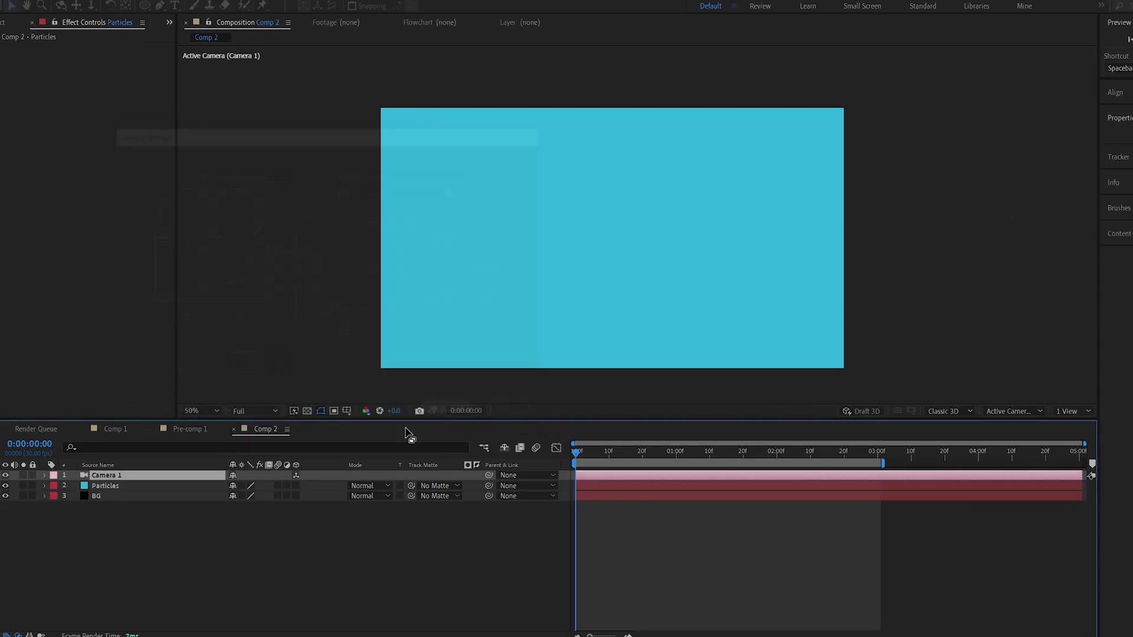
pyautogui.click(138, 486)
pyautogui.hotkey('ctrl', 'space')
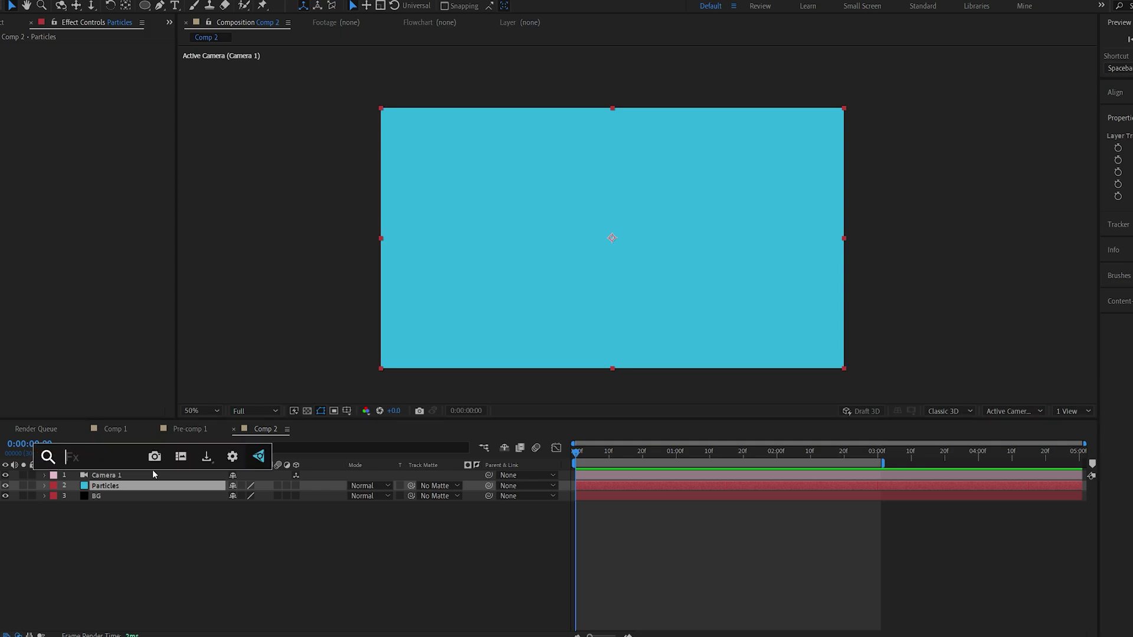
pyautogui.write('cc ba')
pyautogui.click(113, 496)
pyautogui.press('c')
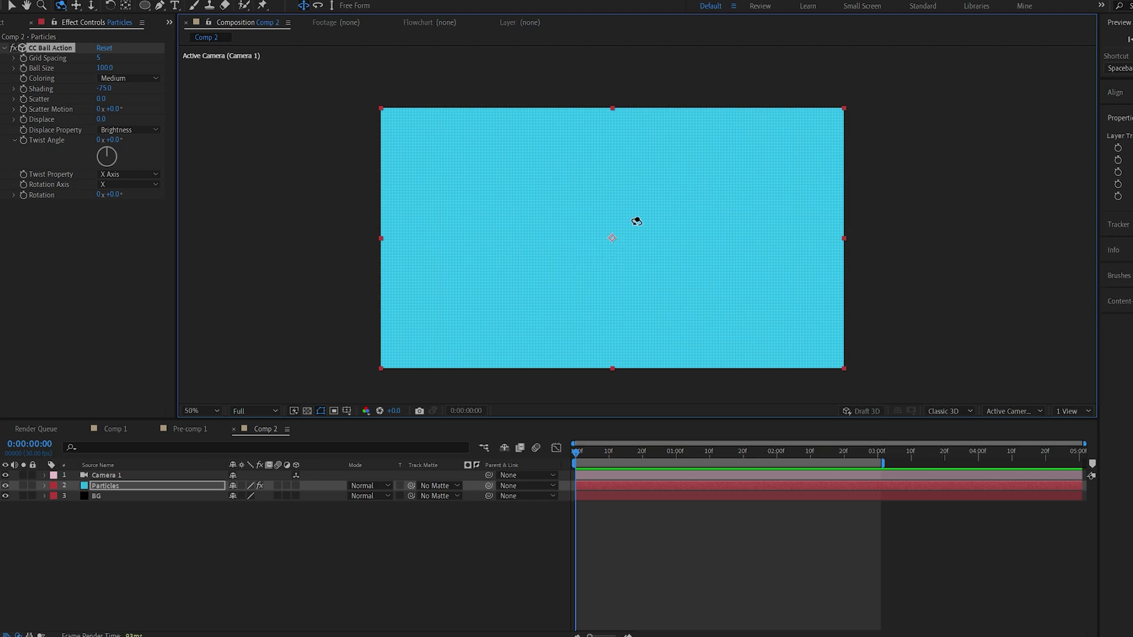
pyautogui.moveTo(637, 222); pyautogui.dragTo(561, 275)
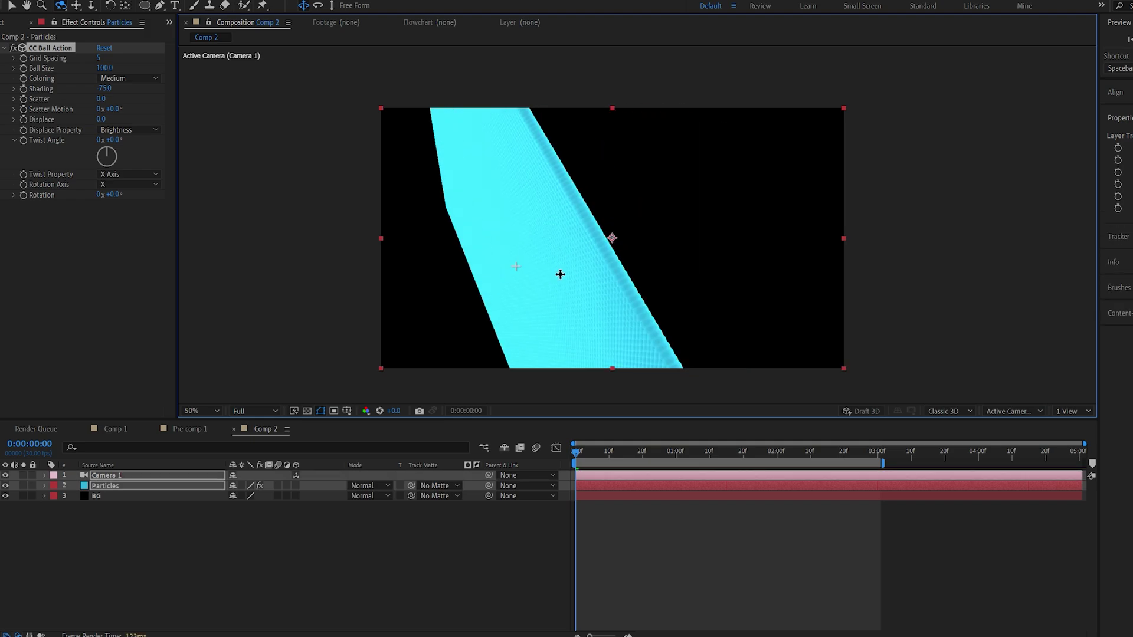
# Undo the orbit and set CC Ball Action Grid Spacing 8 and Ball Size 10.
pyautogui.hotkey('ctrl', 'z')
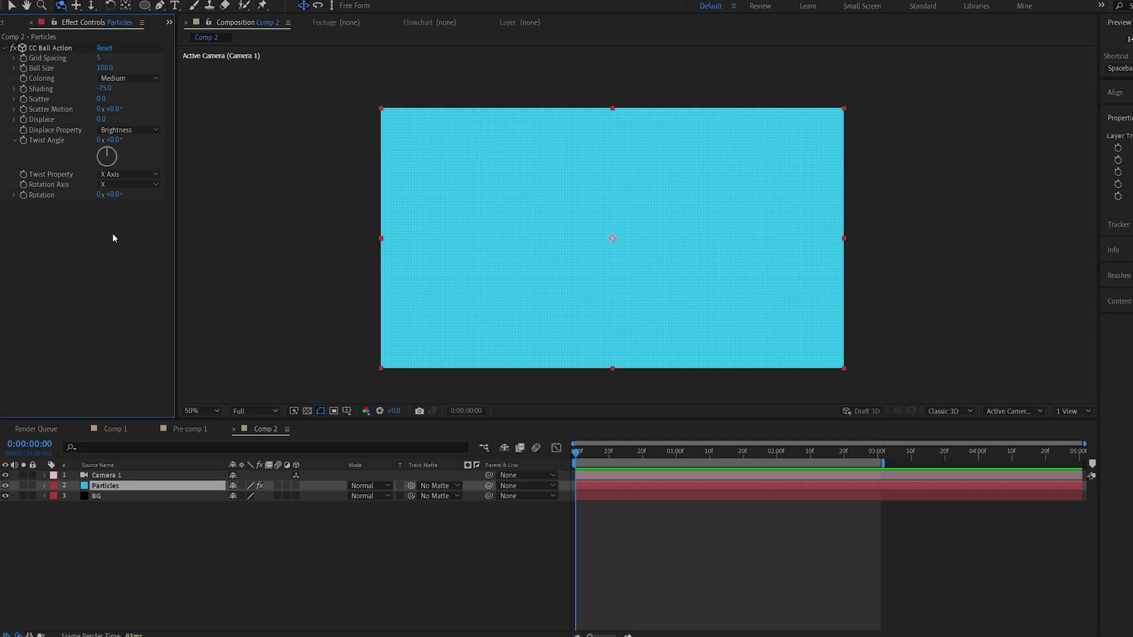
pyautogui.click(100, 59)
pyautogui.press('Tab')
pyautogui.write('10')
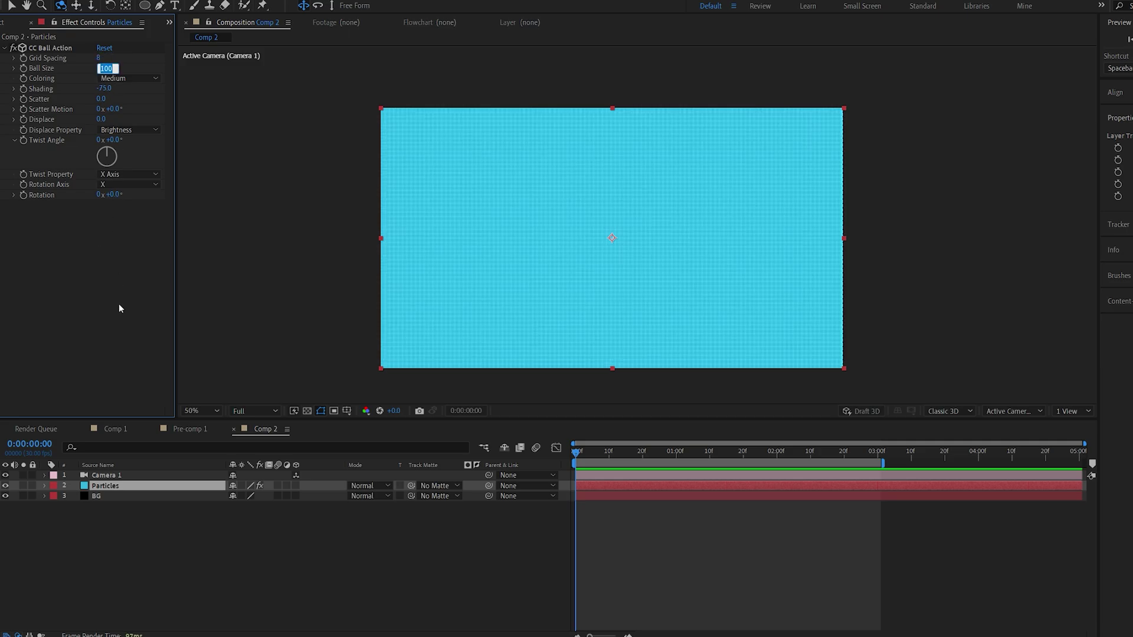
pyautogui.press('Return')
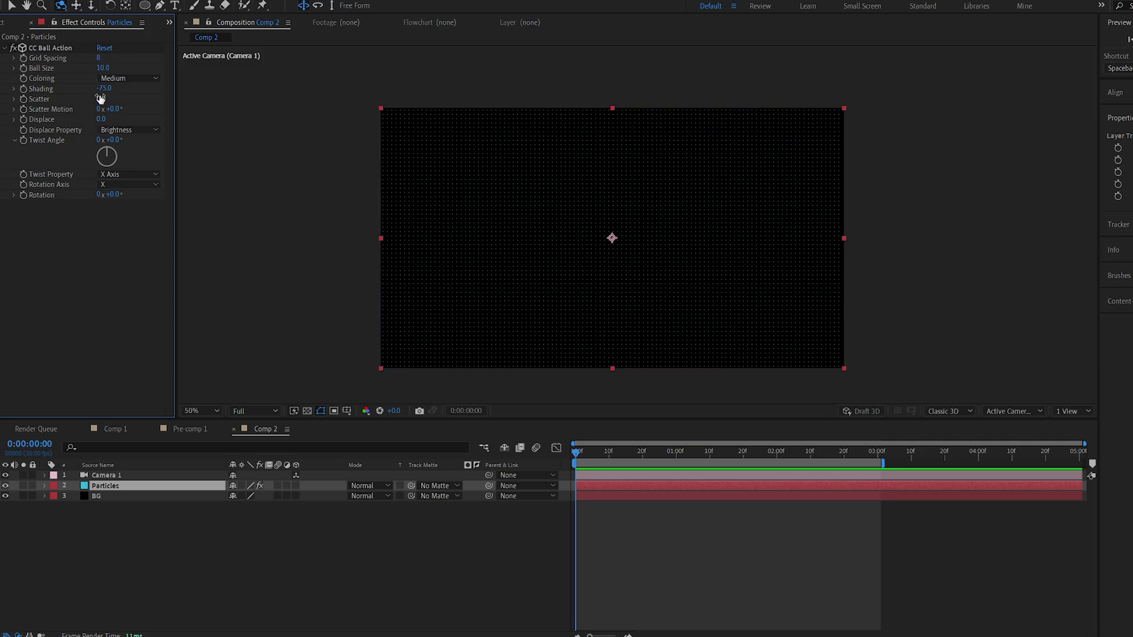
# Scrub Scatter to about 188 and Displace to 462.
pyautogui.moveTo(100, 99); pyautogui.dragTo(185, 99)
pyautogui.moveTo(101, 119); pyautogui.dragTo(416, 154)
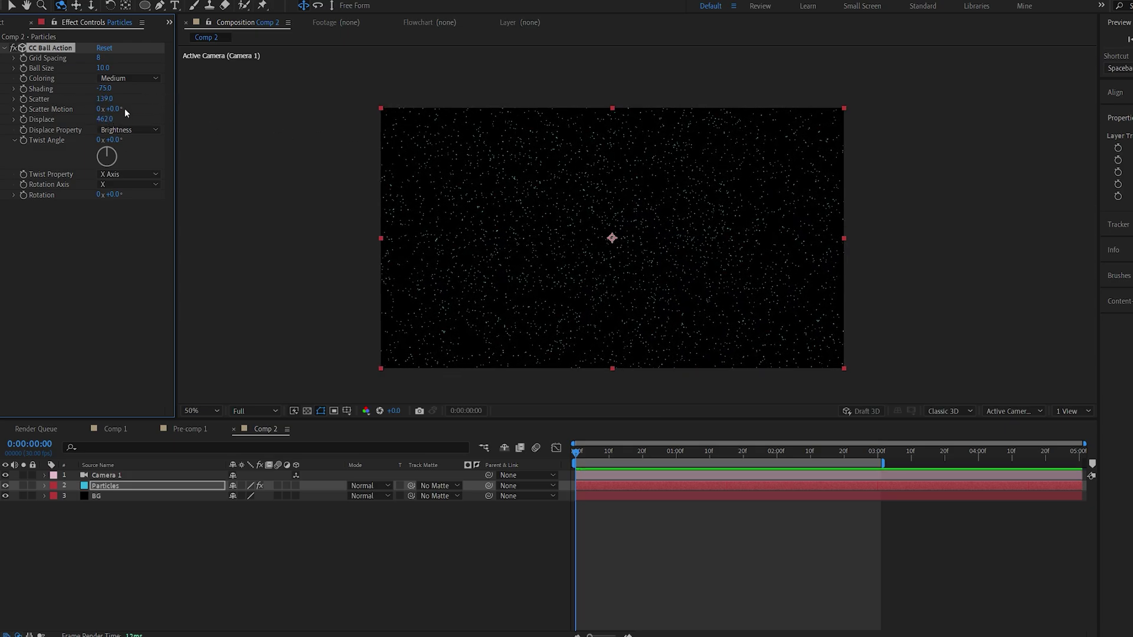
pyautogui.moveTo(110, 101); pyautogui.dragTo(146, 105)
pyautogui.click(546, 446)
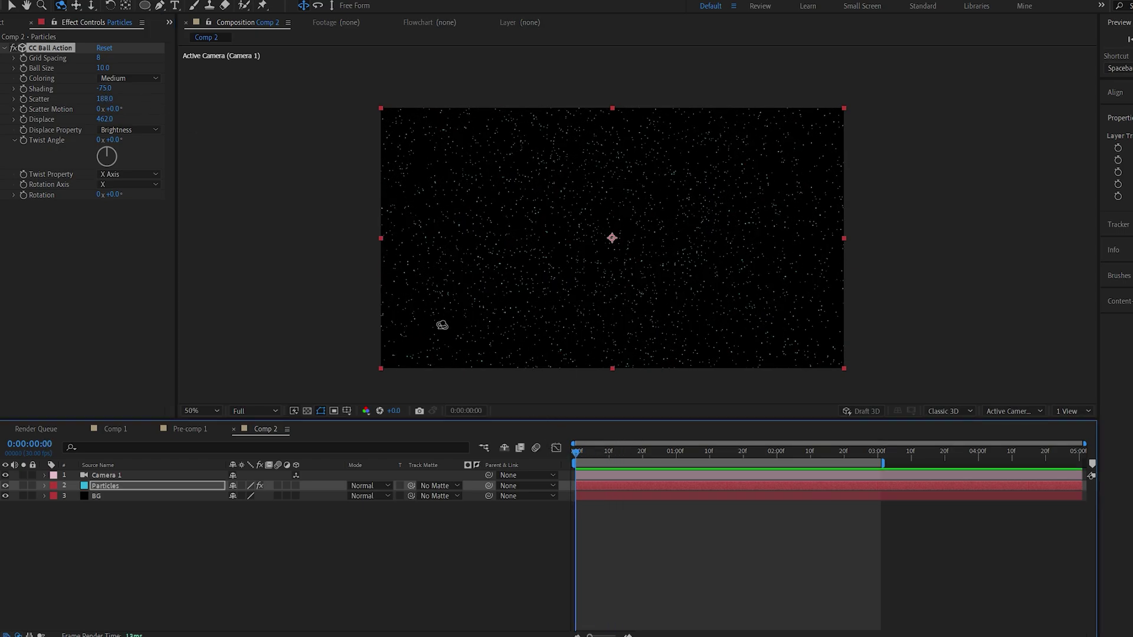
pyautogui.click(106, 476)
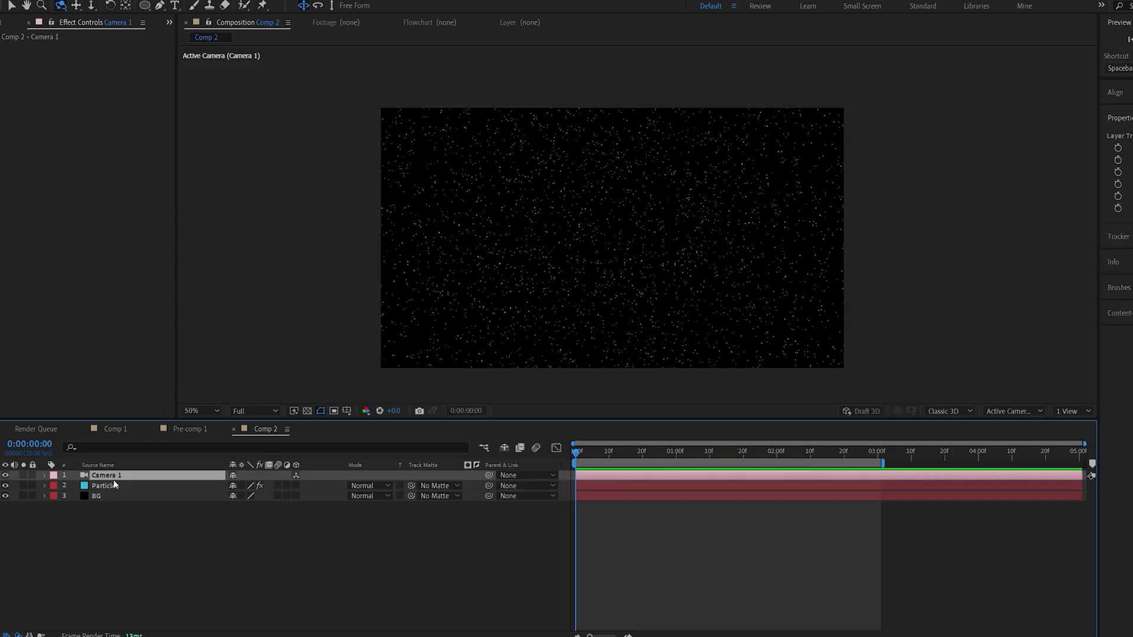
# Keyframe Camera 1's Position so it pushes forward in Z over the first 3 seconds.
pyautogui.press('p')
pyautogui.click(75, 486)
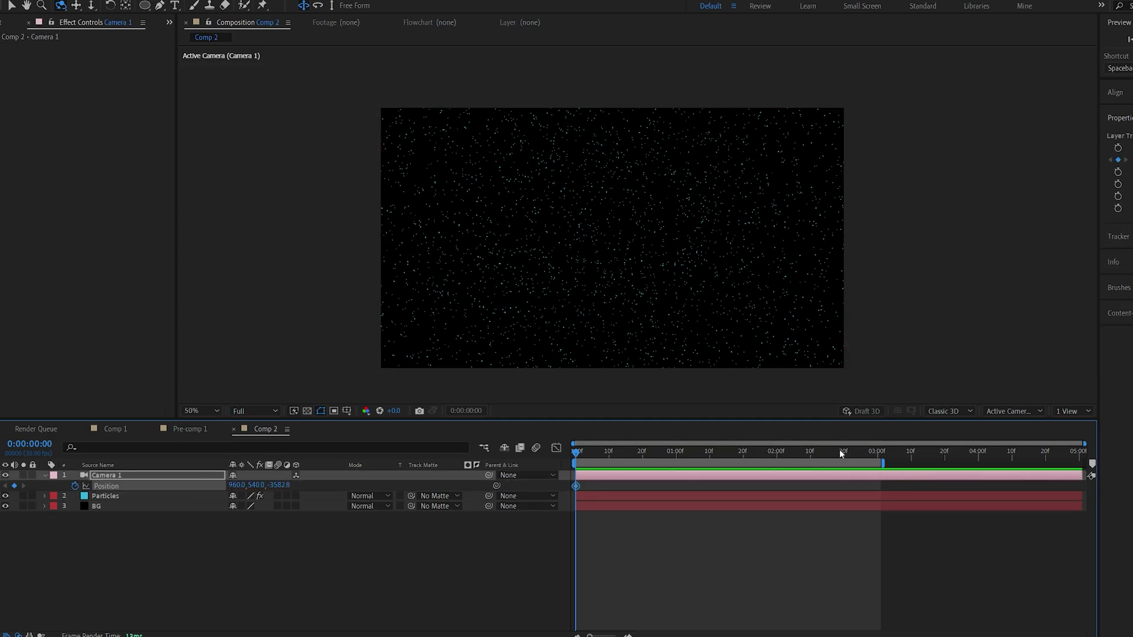
pyautogui.moveTo(841, 452); pyautogui.dragTo(882, 465)
pyautogui.moveTo(277, 492); pyautogui.dragTo(378, 492)
pyautogui.moveTo(475, 486)
pyautogui.mouseDown()
pyautogui.moveTo(460, 485)
pyautogui.moveTo(484, 486)
pyautogui.mouseUp()
pyautogui.press('Home')
# On Particles, keyframe Displace and set a starting Ball Size keyframe of 3.
pyautogui.click(114, 499)
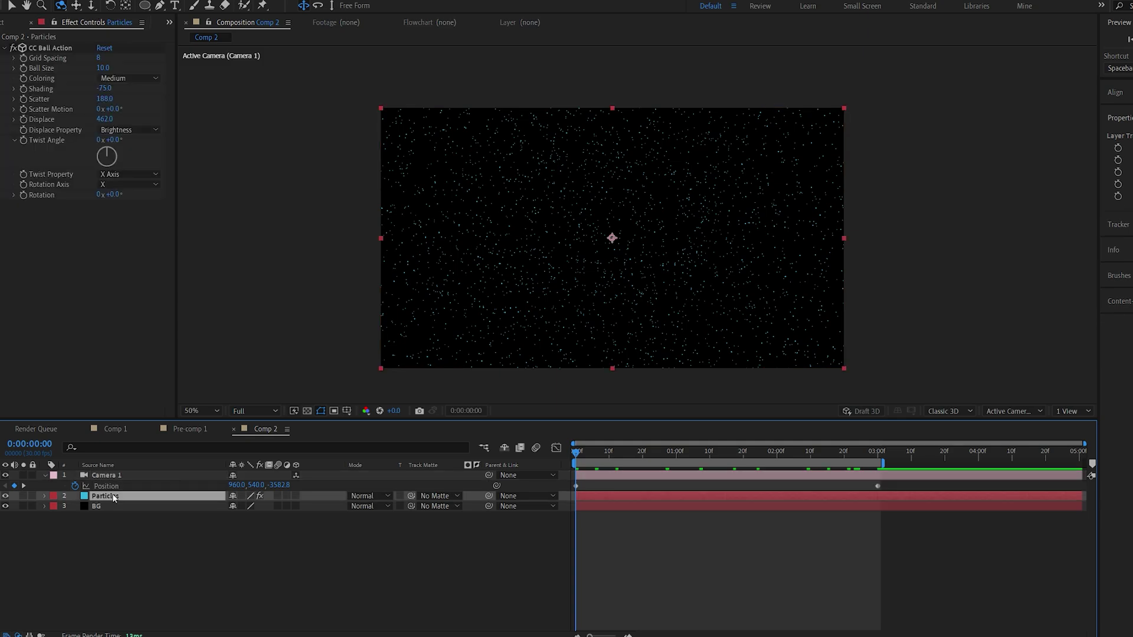
pyautogui.click(24, 119)
pyautogui.click(24, 120)
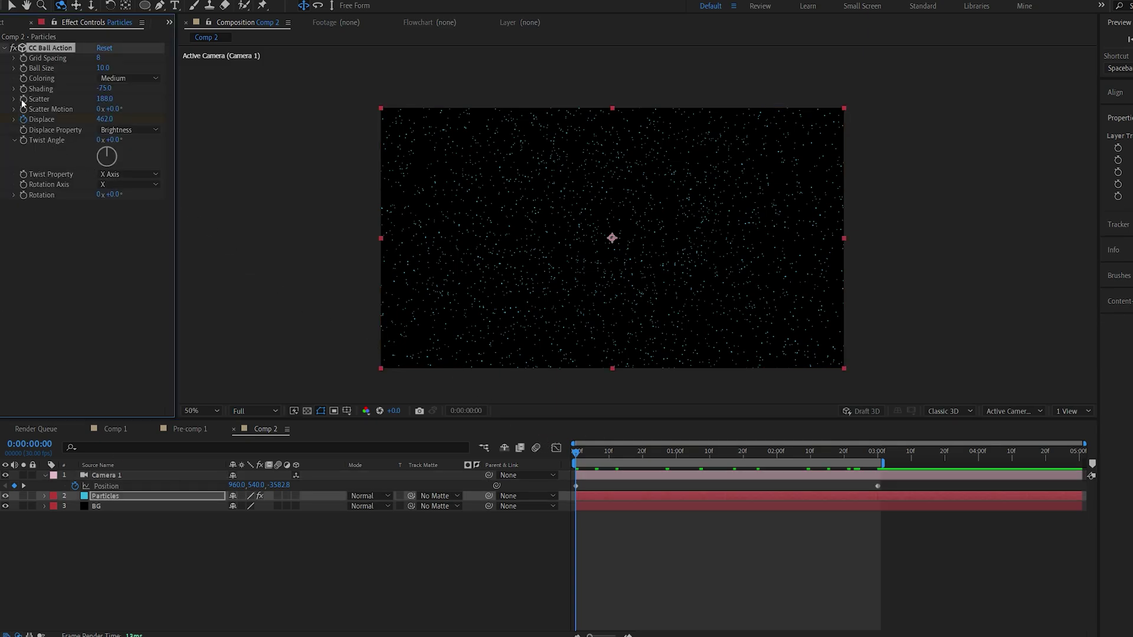
pyautogui.click(23, 67)
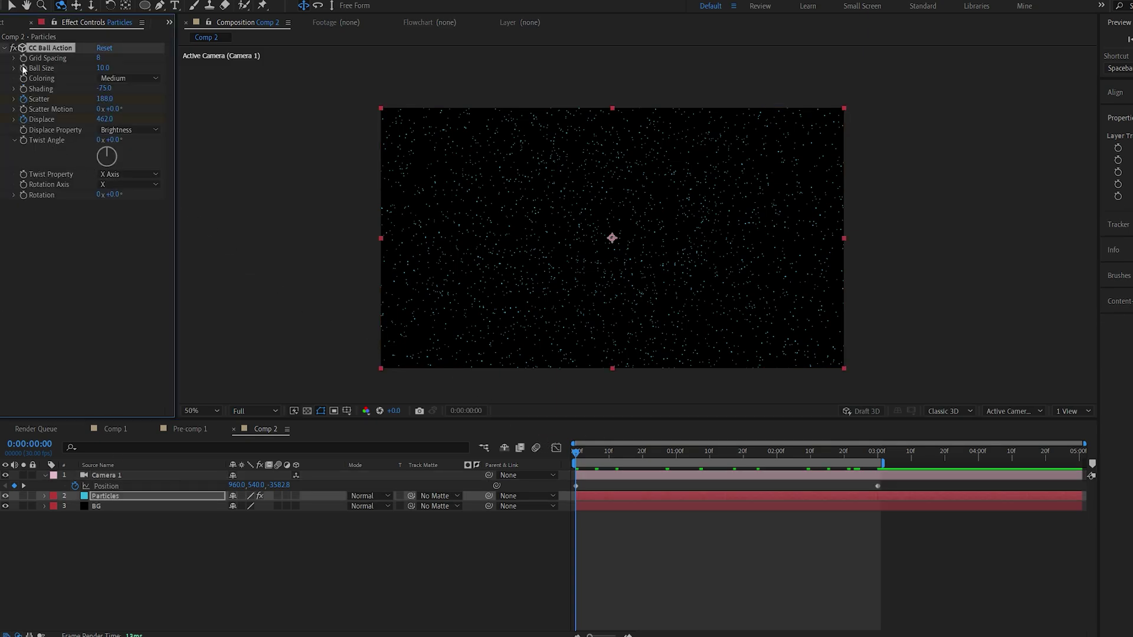
pyautogui.click(69, 267)
pyautogui.click(104, 68)
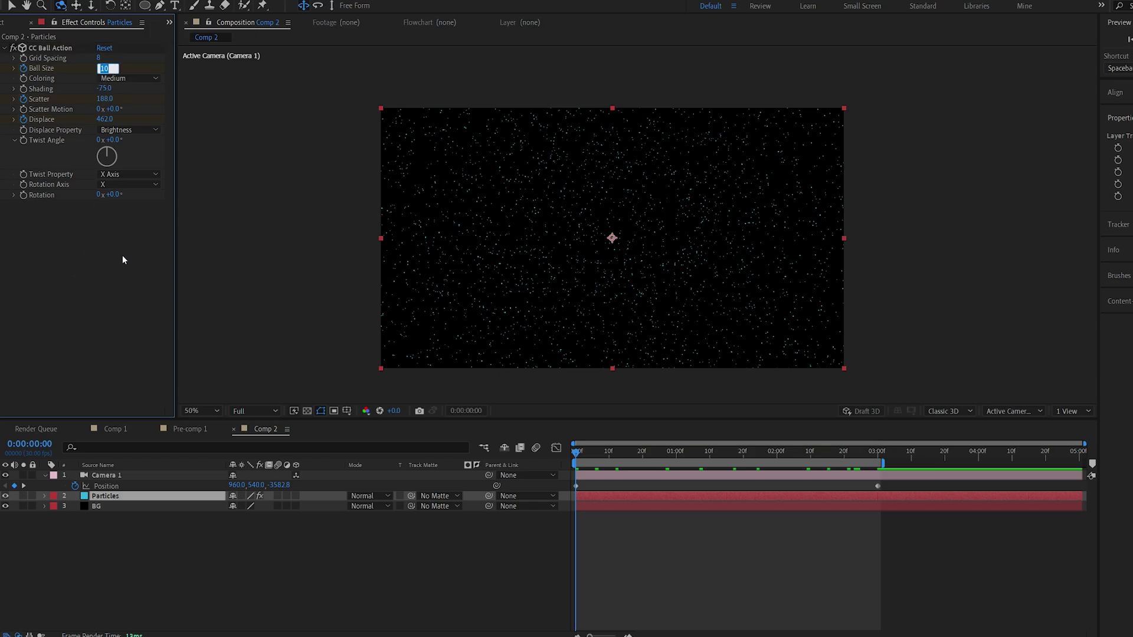
pyautogui.write('3')
pyautogui.press('Return')
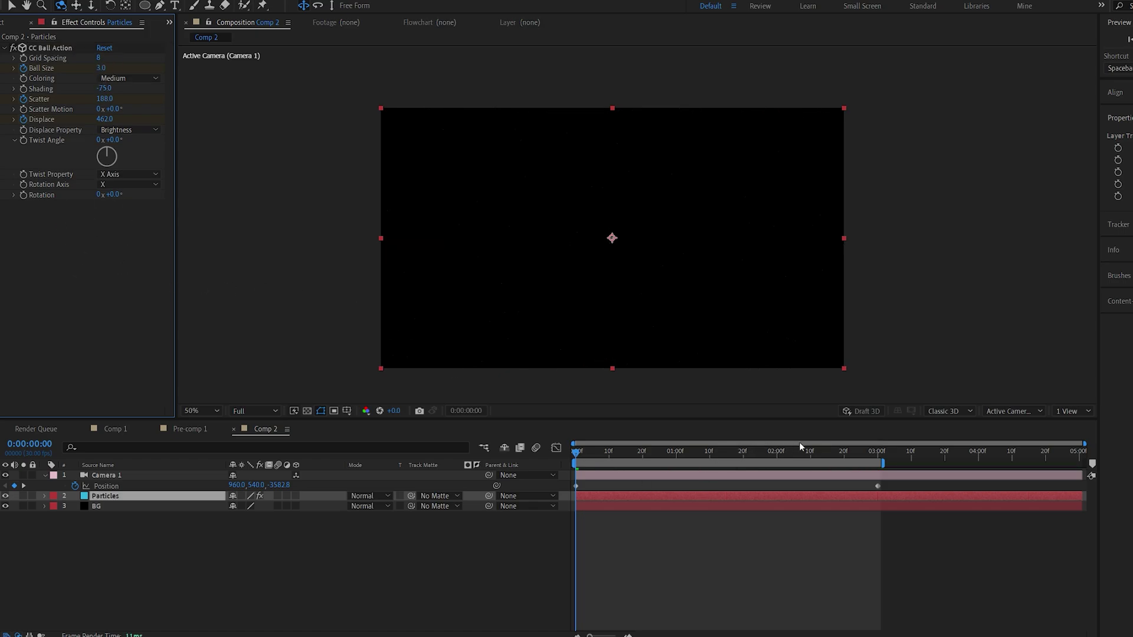
# Set Ball Size to 8 at 0:00:01:21.
pyautogui.moveTo(727, 454); pyautogui.dragTo(747, 455)
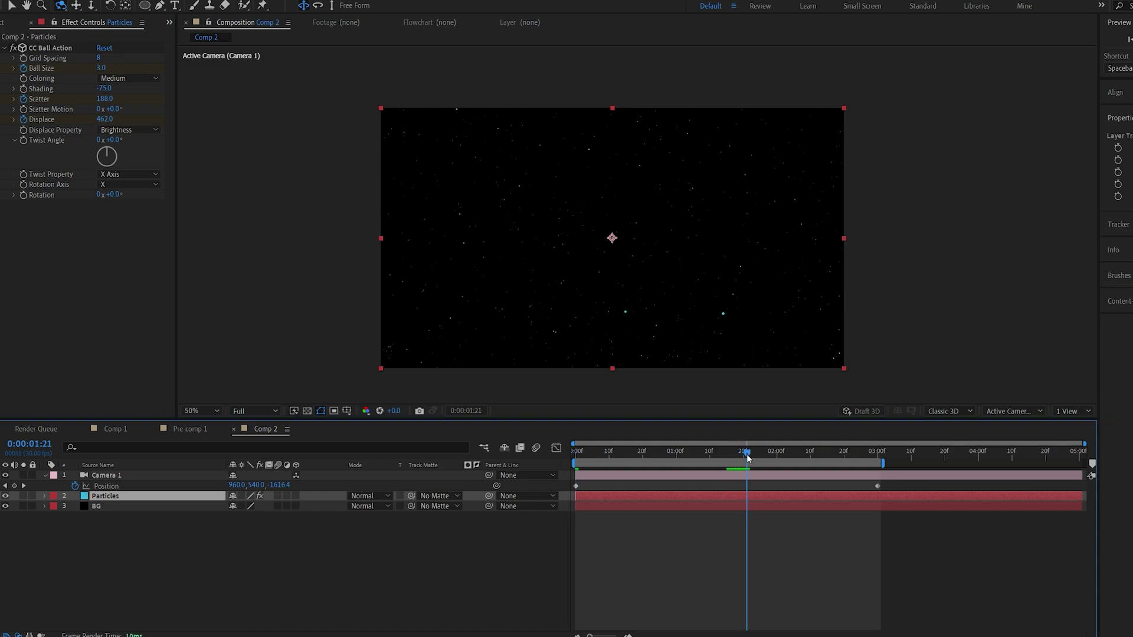
pyautogui.click(104, 68)
pyautogui.write('8')
pyautogui.press('Return')
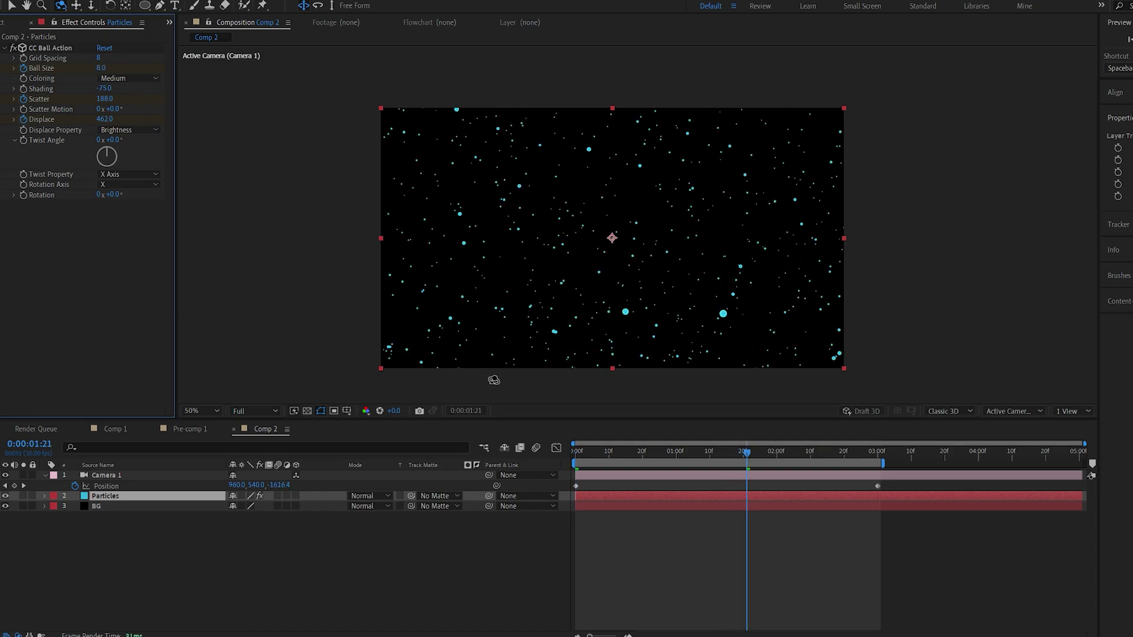
# Raise Displace to about 703, nudge Scatter up, and preview the star field.
pyautogui.moveTo(579, 448); pyautogui.dragTo(872, 480)
pyautogui.moveTo(111, 126); pyautogui.dragTo(274, 144)
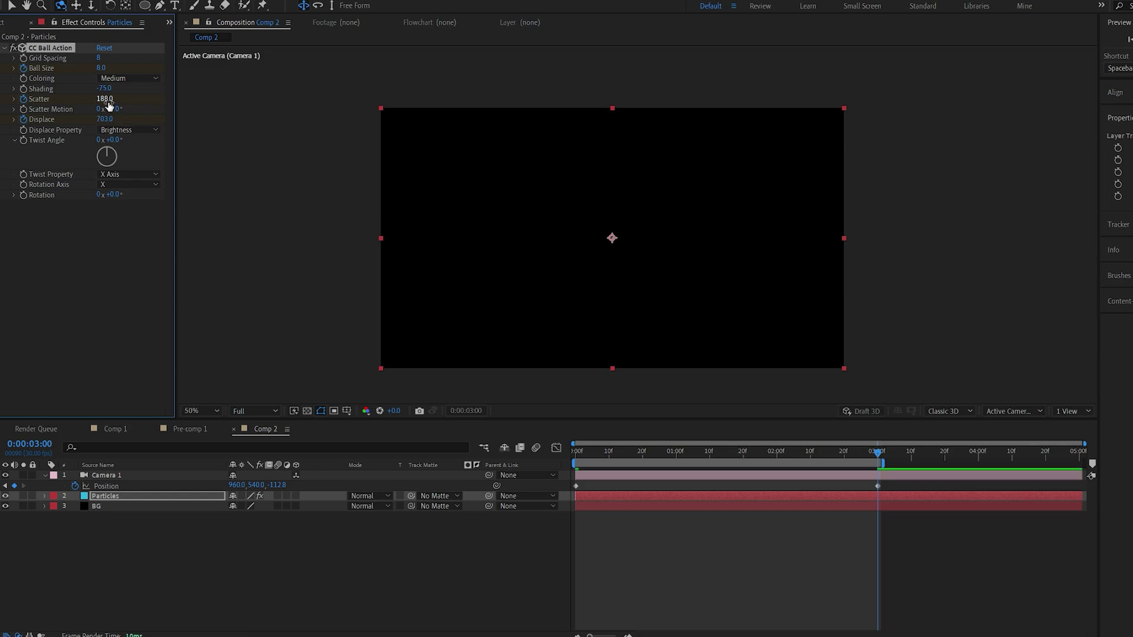
pyautogui.moveTo(108, 100); pyautogui.dragTo(115, 103)
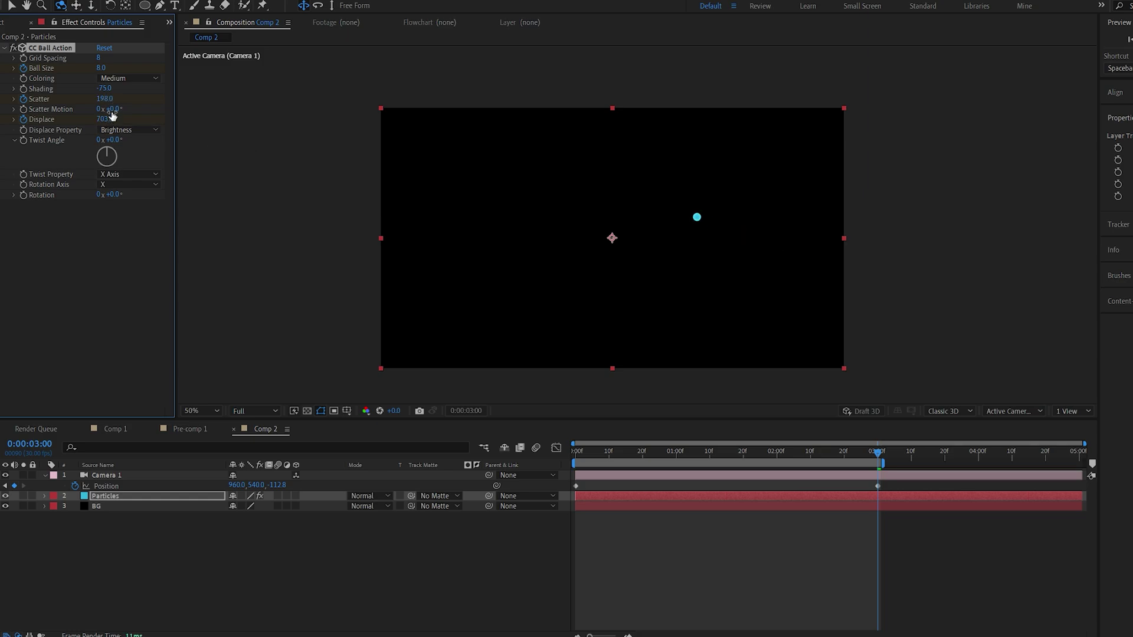
pyautogui.click(543, 459)
pyautogui.press('space')
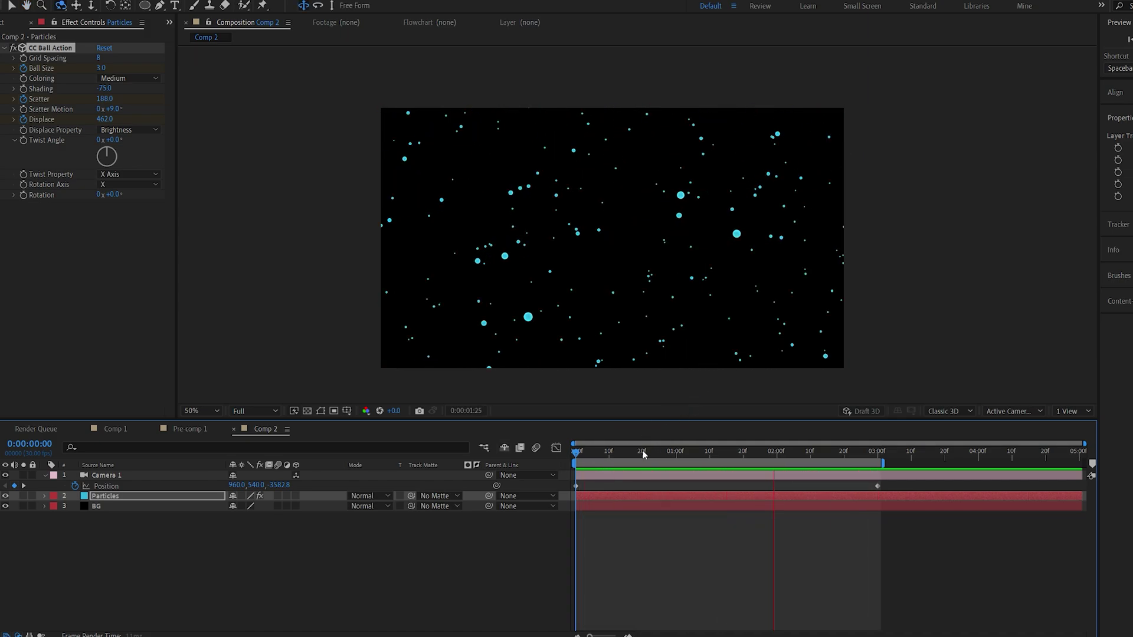
pyautogui.moveTo(588, 460); pyautogui.dragTo(736, 449)
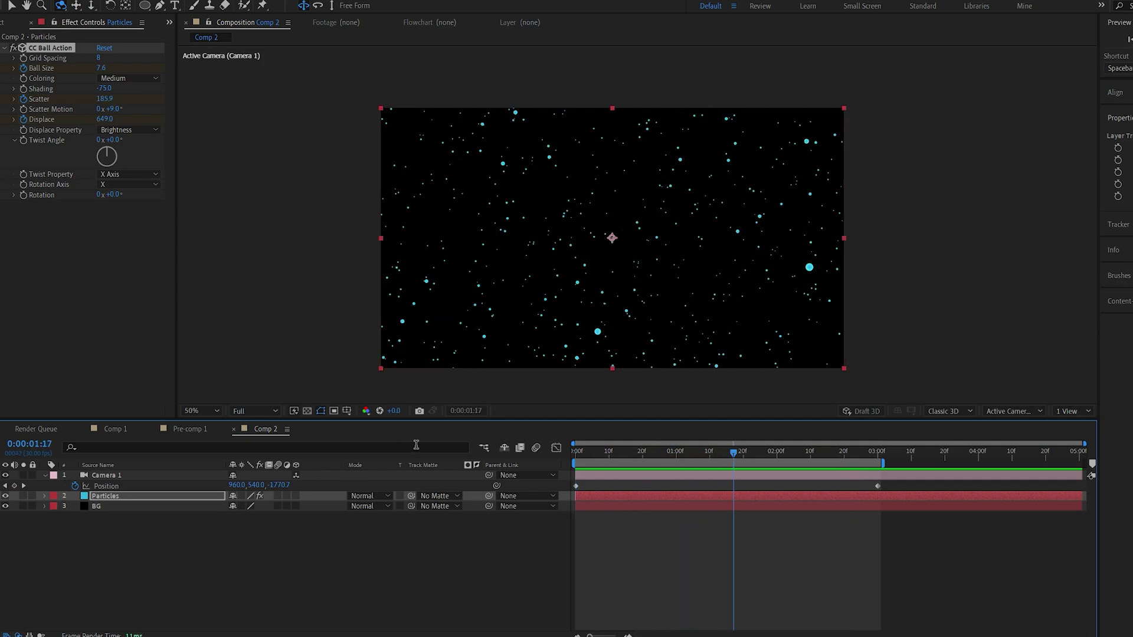
# Apply Radial Blur to Particles and set its Type to Zoom.
pyautogui.hotkey('ctrl', 'space')
pyautogui.write('radi')
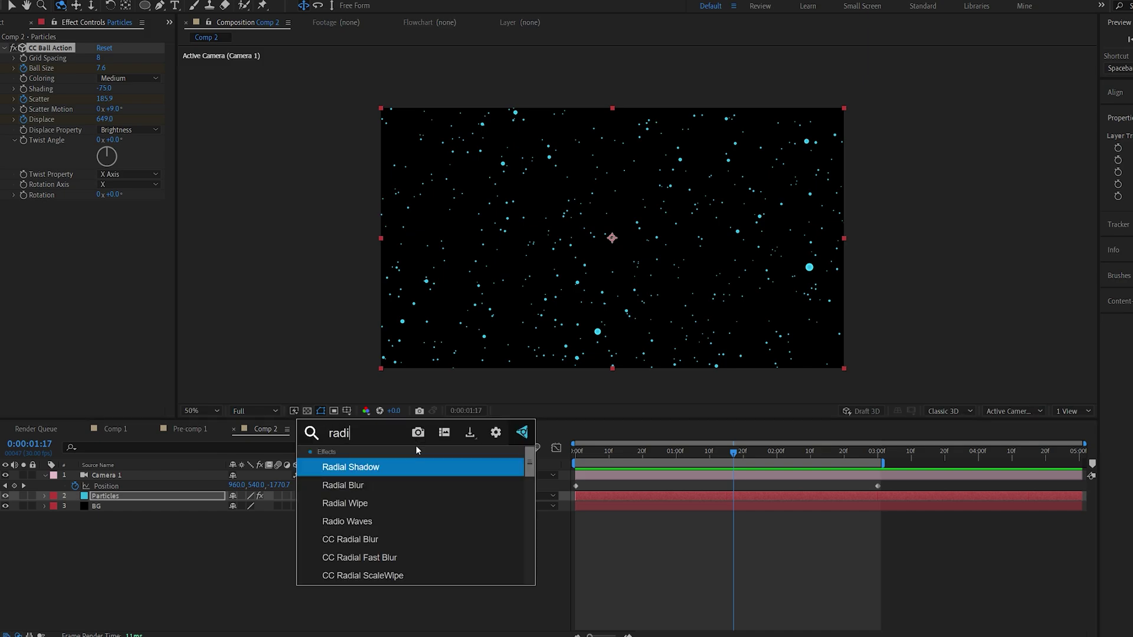
pyautogui.click(348, 484)
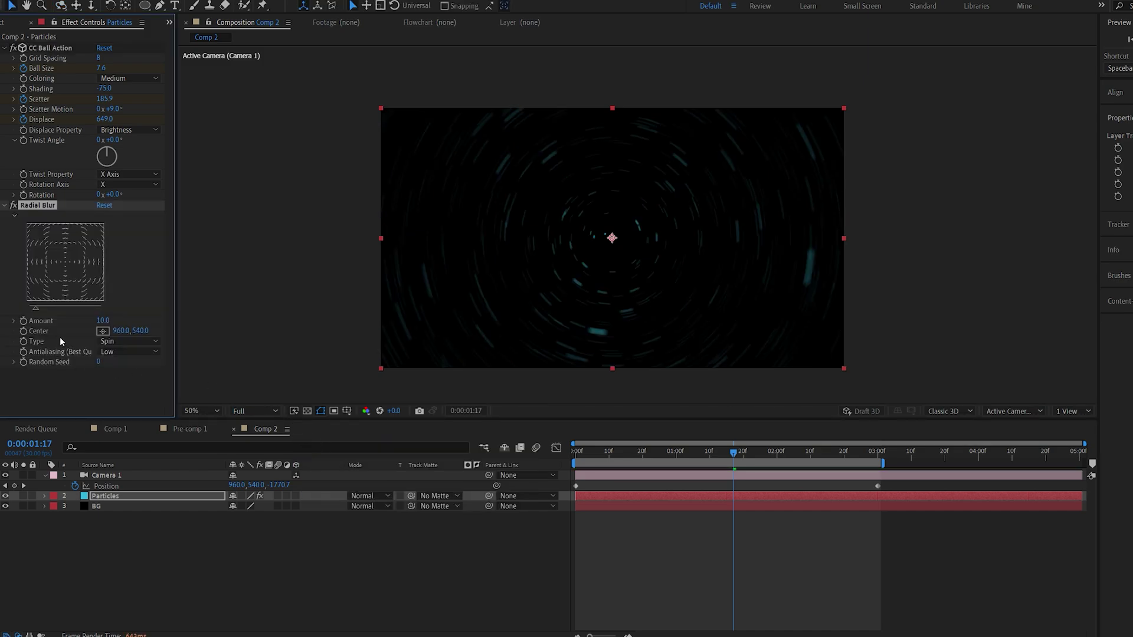
pyautogui.click(122, 341)
pyautogui.click(121, 365)
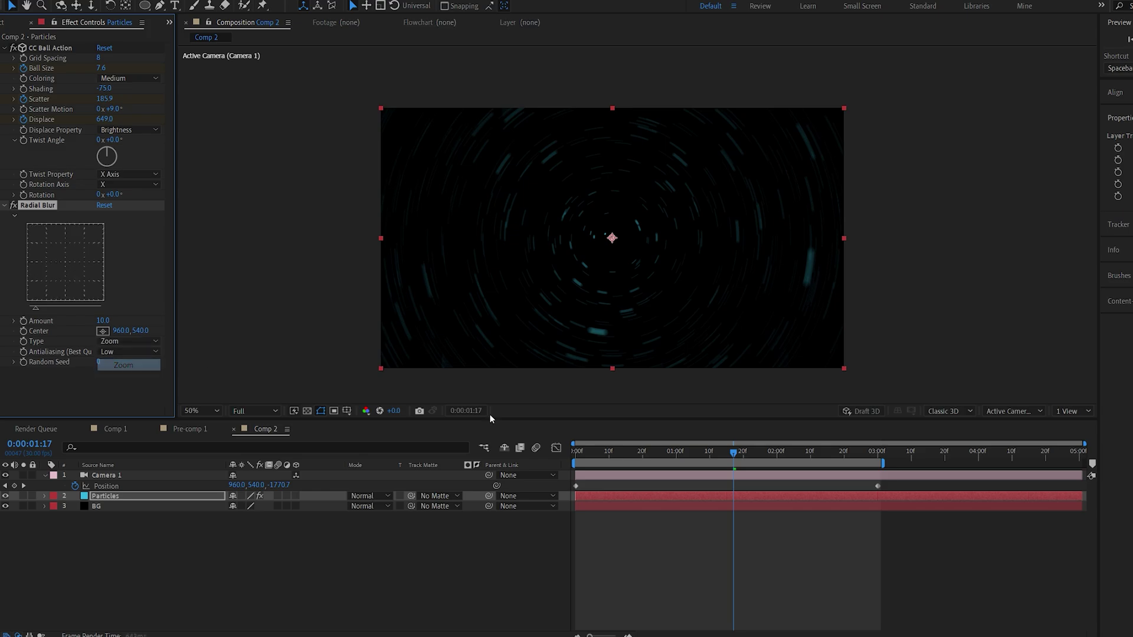
# Preview the animation, then keyframe the blur Amount at 0 at the composition start.
pyautogui.click(637, 453)
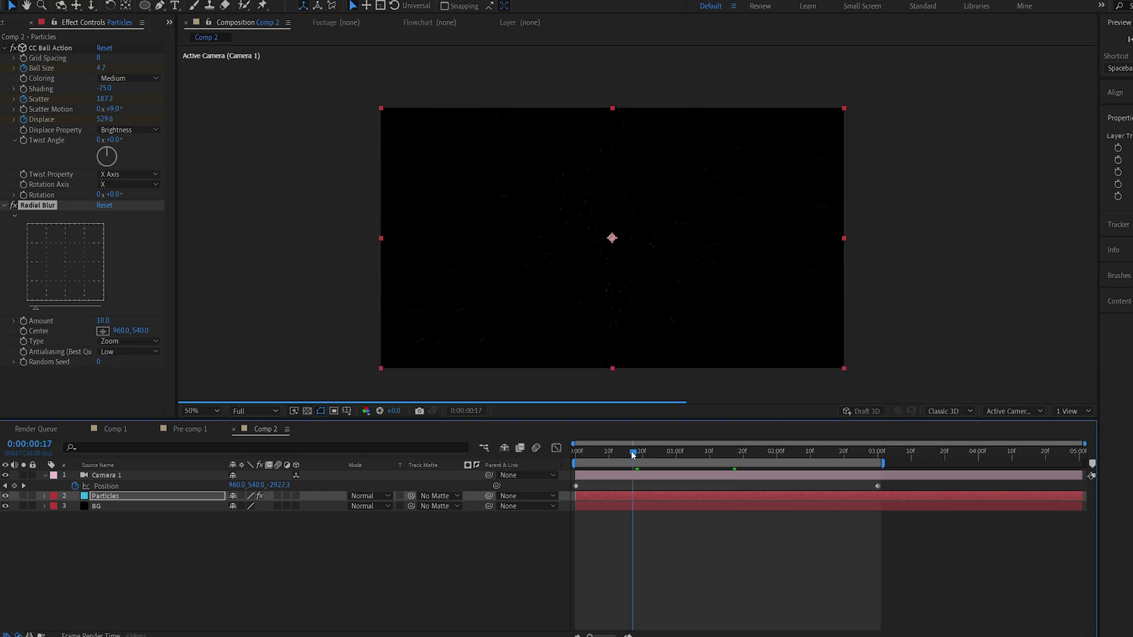
pyautogui.press('space')
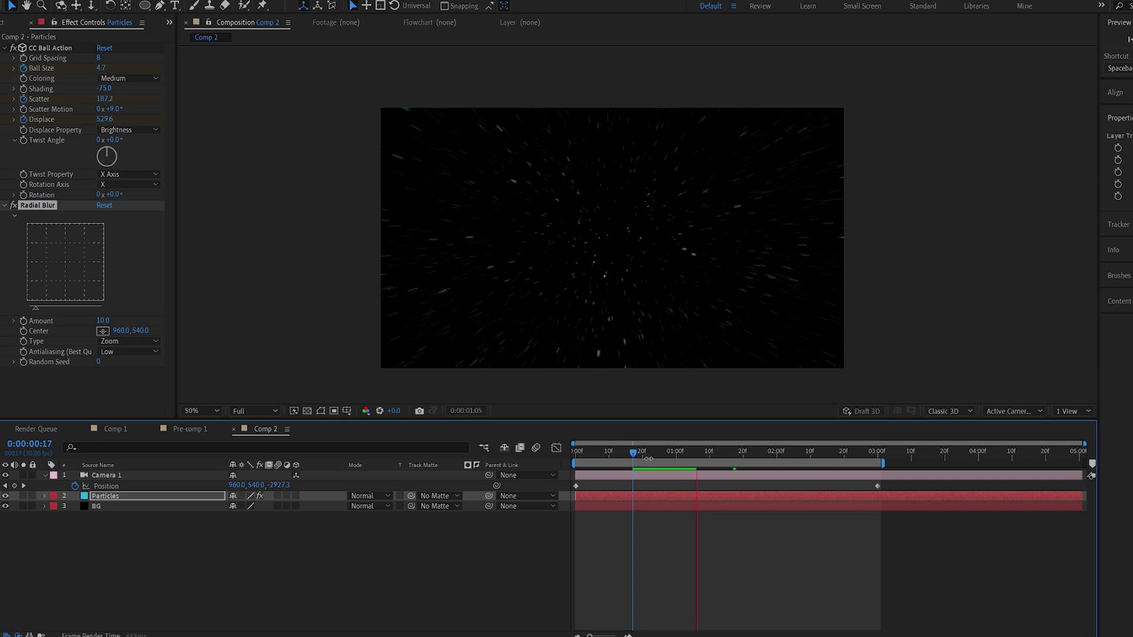
pyautogui.click(623, 452)
pyautogui.moveTo(614, 457); pyautogui.dragTo(575, 453)
pyautogui.click(103, 320)
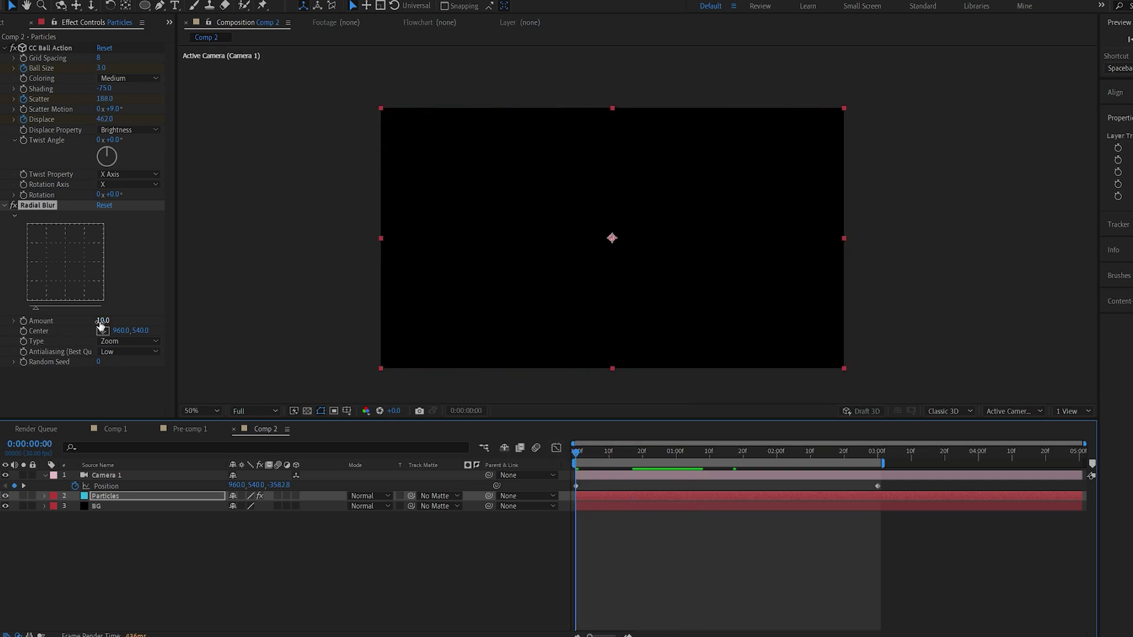
pyautogui.write('0')
pyautogui.click(25, 321)
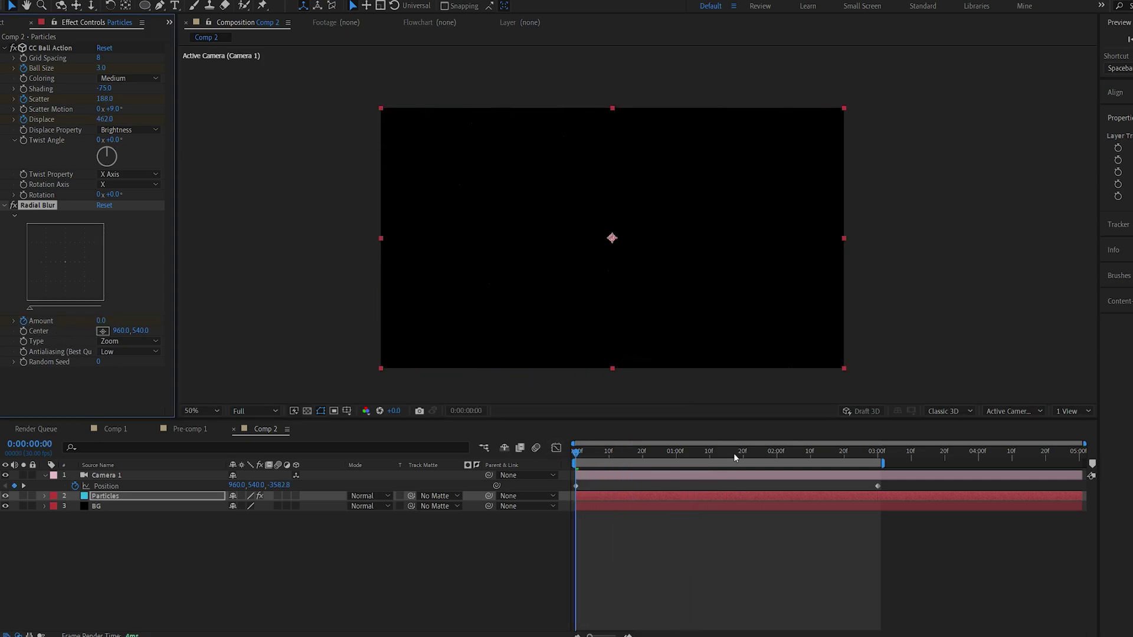
# Set the blur Amount to 20 at 0:00:01:15 and preview the streaking from the start.
pyautogui.moveTo(734, 453); pyautogui.dragTo(722, 454)
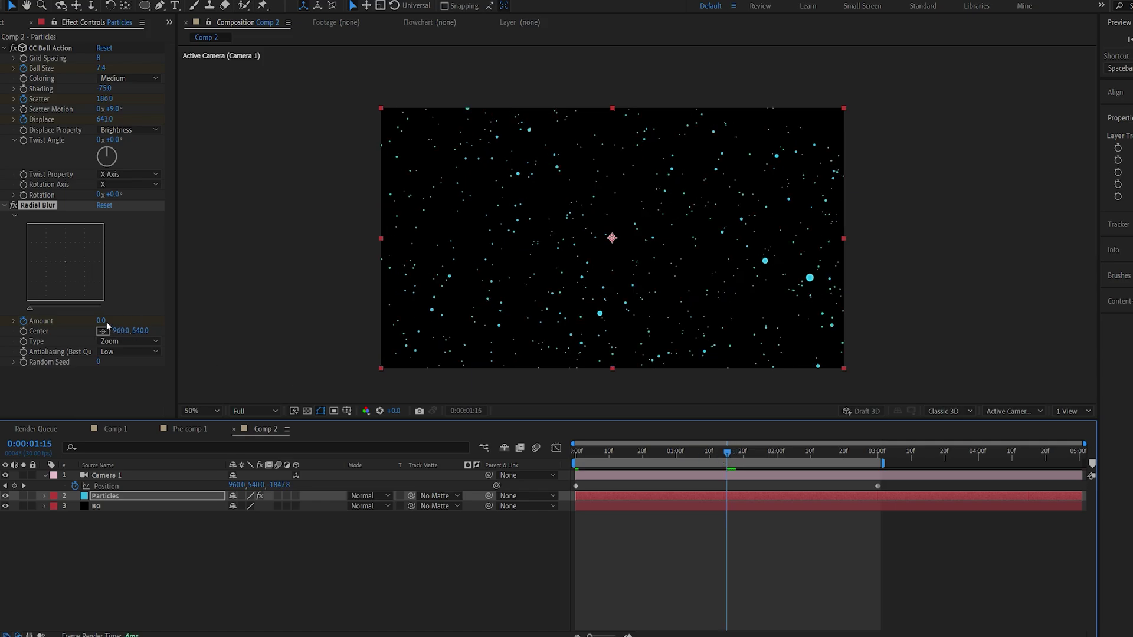
pyautogui.click(106, 321)
pyautogui.write('20')
pyautogui.press('Return')
pyautogui.click(704, 455)
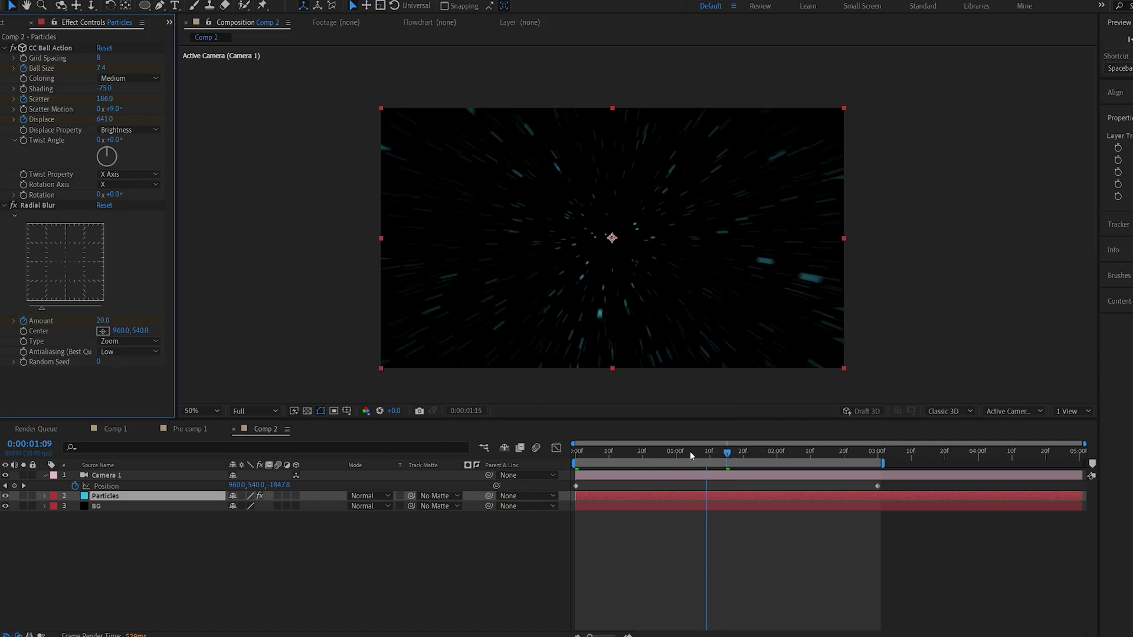
pyautogui.press('Home')
pyautogui.press('space')
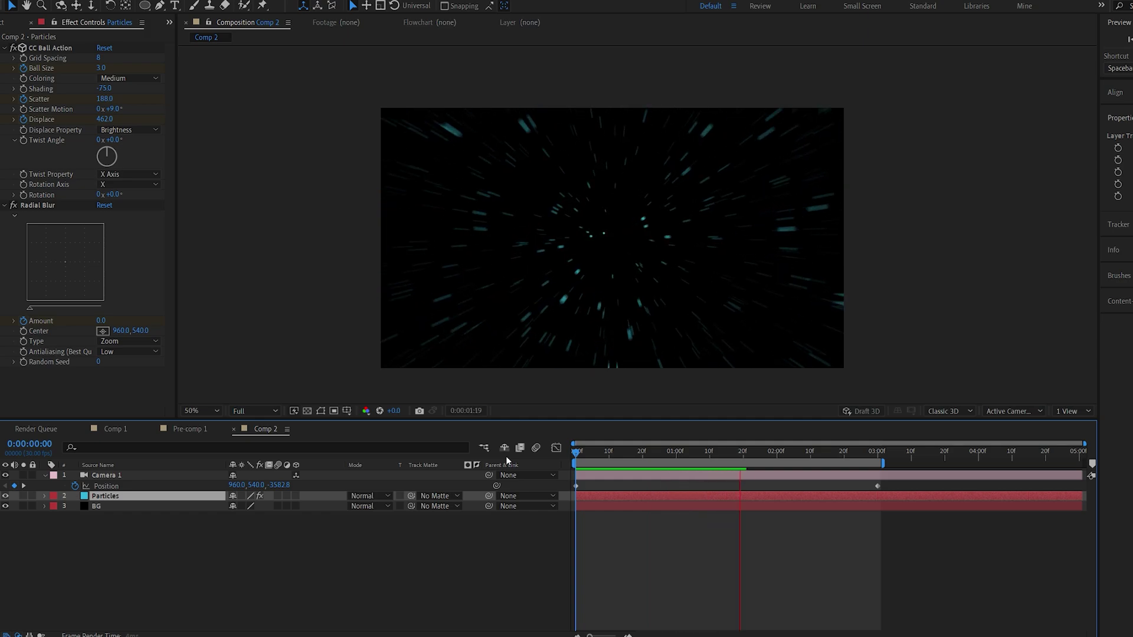
pyautogui.press('space')
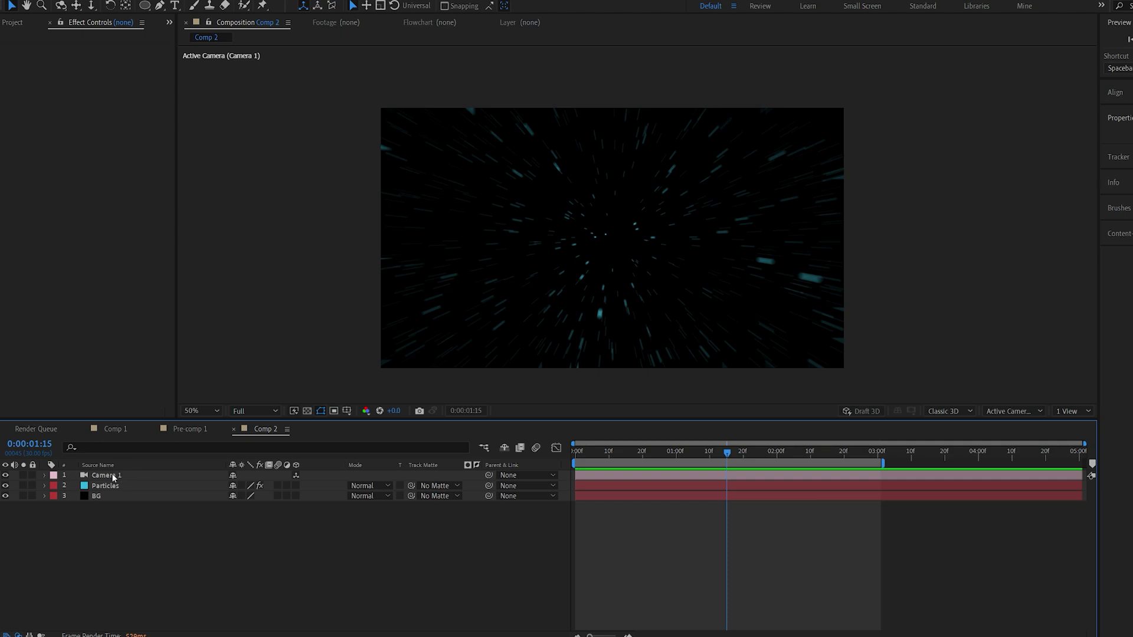
# Ease Camera 1's Position keyframes to 81.79% out and 39.20% in influence, then preview.
pyautogui.click(113, 477)
pyautogui.press('p')
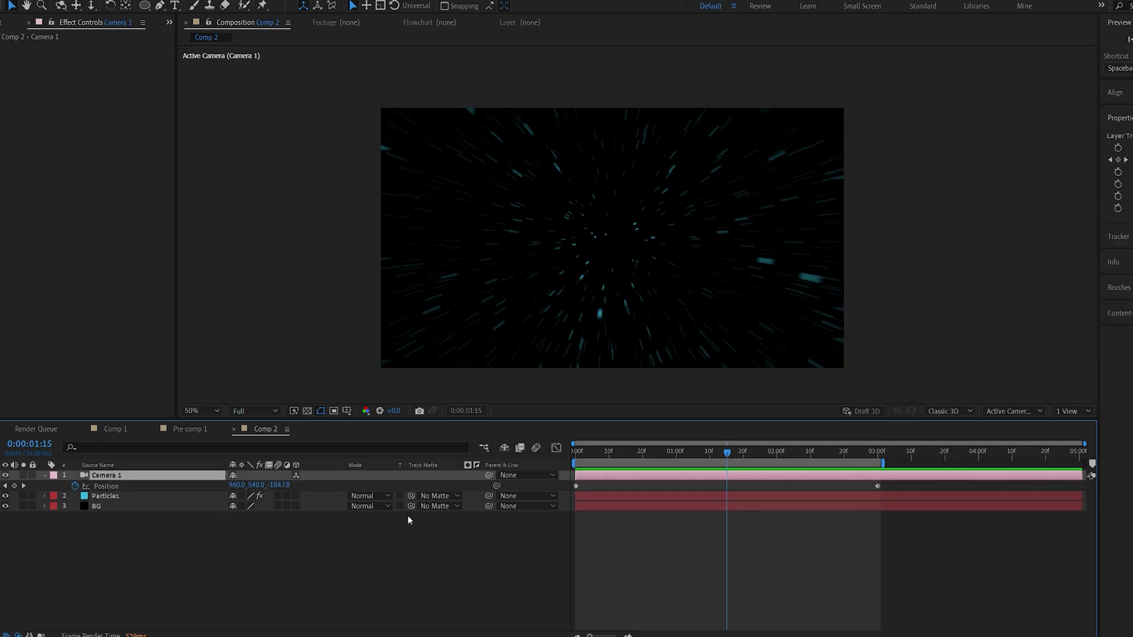
pyautogui.click(878, 486)
pyautogui.moveTo(798, 498); pyautogui.dragTo(554, 501)
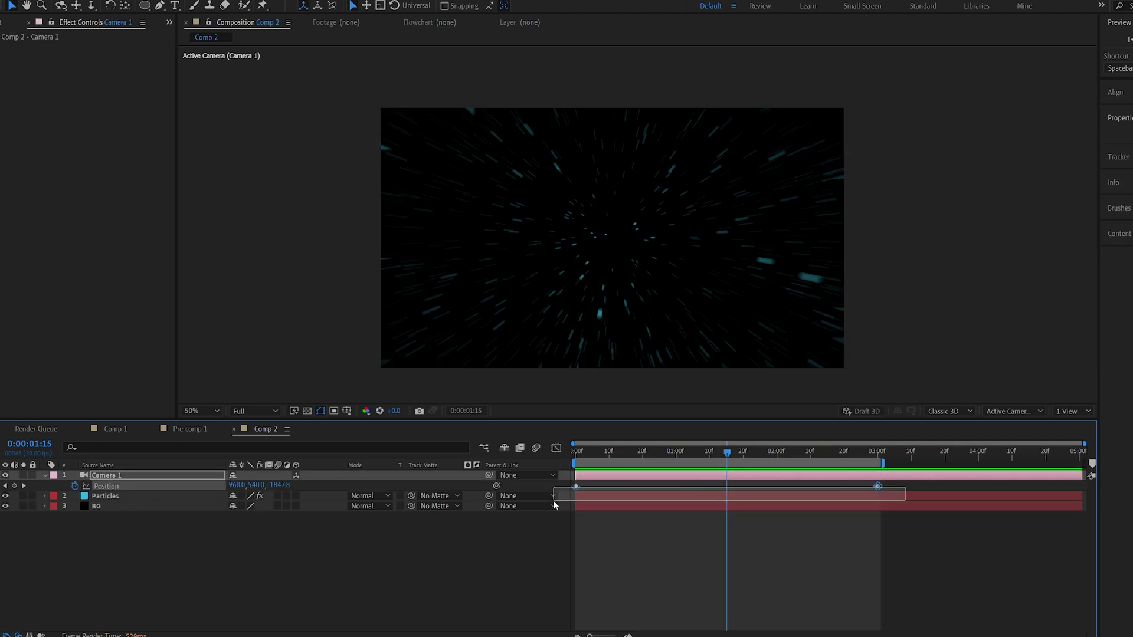
pyautogui.click(556, 449)
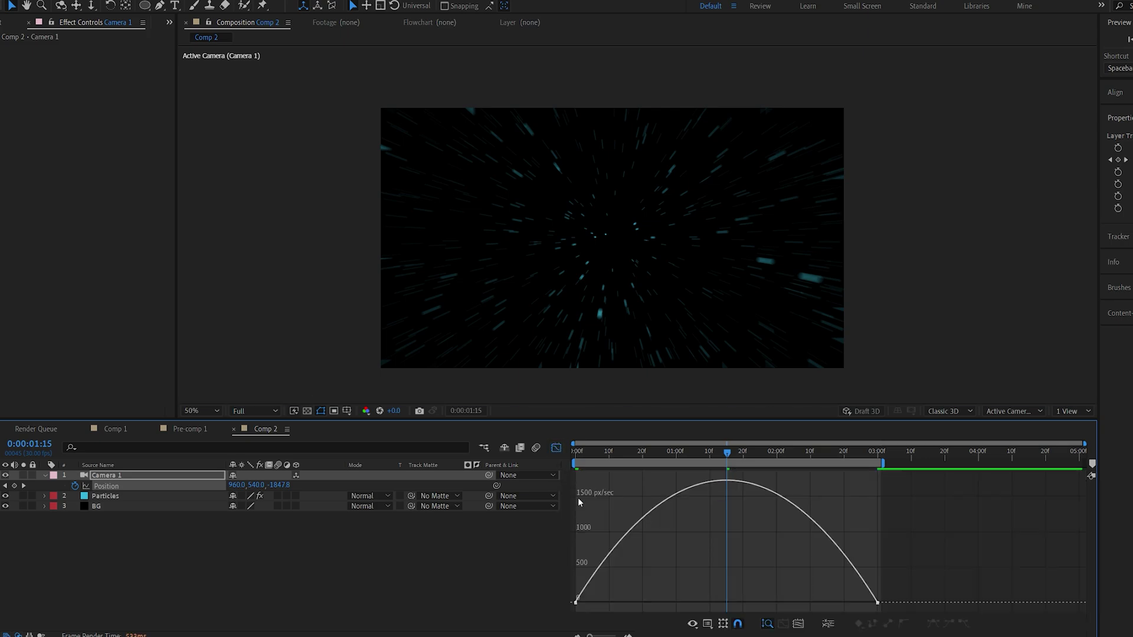
pyautogui.moveTo(591, 596); pyautogui.dragTo(704, 602)
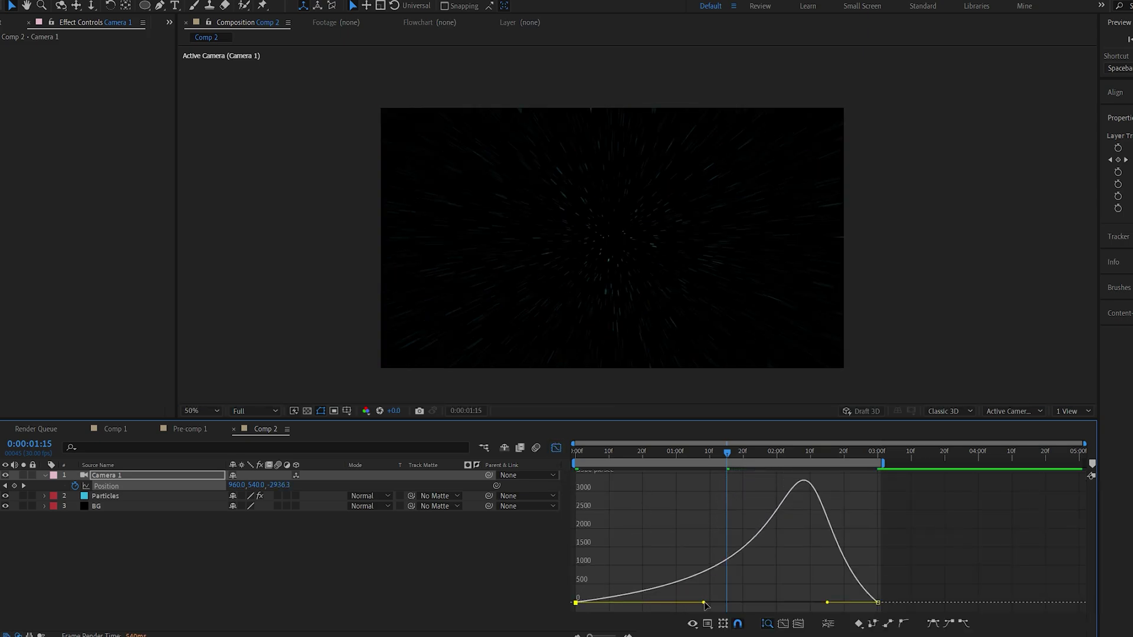
pyautogui.moveTo(827, 602); pyautogui.dragTo(817, 603)
pyautogui.hotkey('shift', 'F3')
pyautogui.press('space')
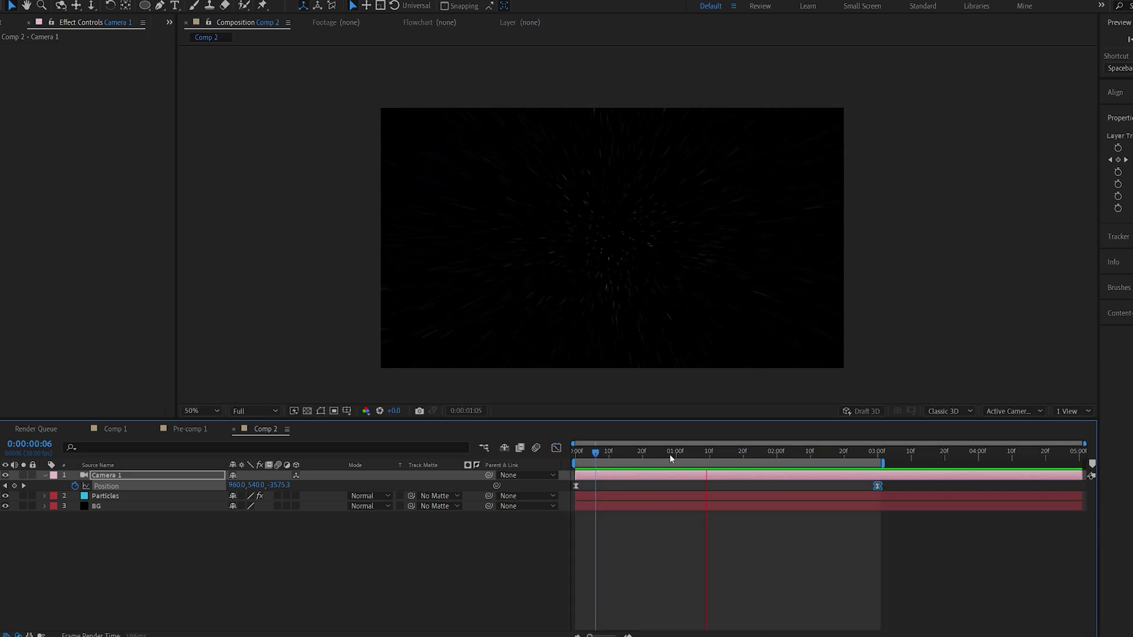
# Precompose all three layers into Pre-comp 2.
pyautogui.moveTo(671, 455); pyautogui.dragTo(725, 456)
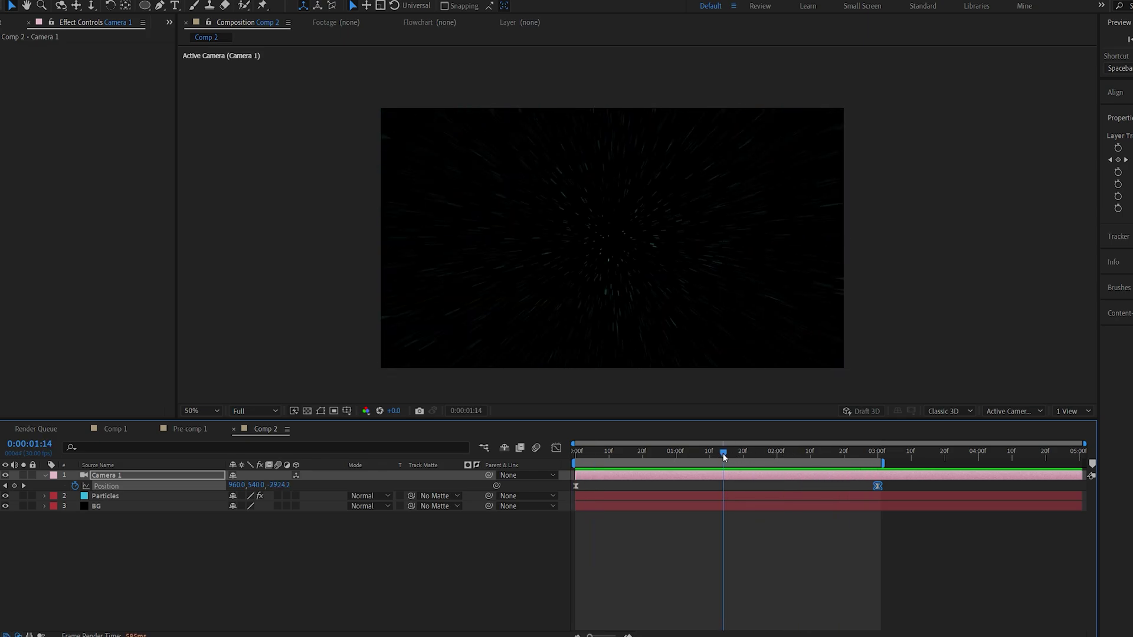
pyautogui.hotkey('ctrl', 'a')
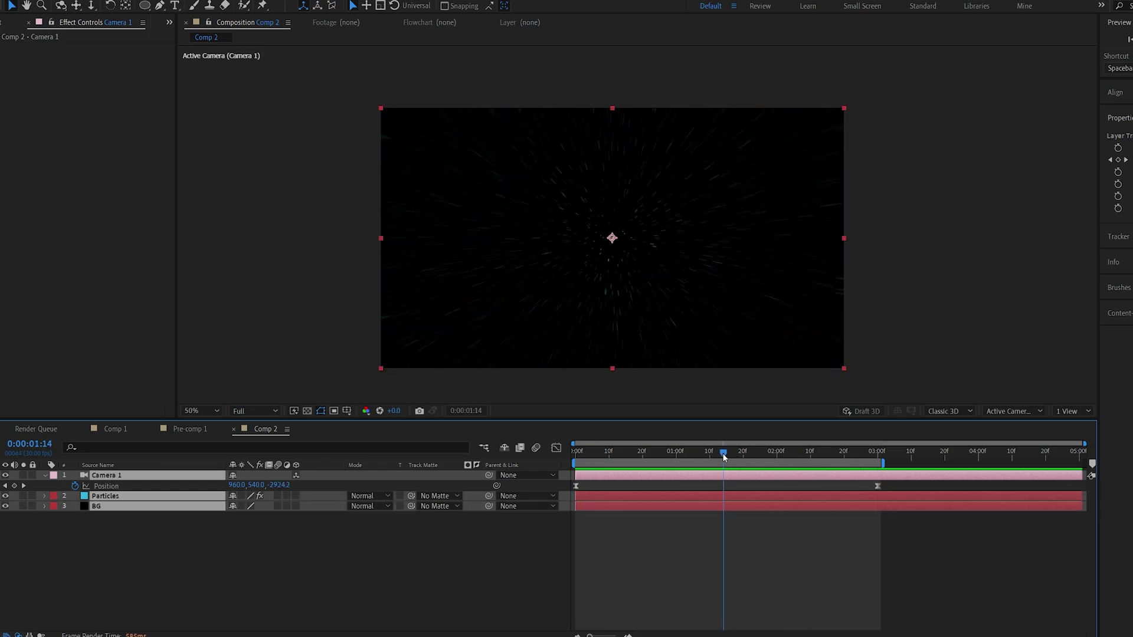
pyautogui.hotkey('ctrl', 'shift', 'c')
pyautogui.click(652, 395)
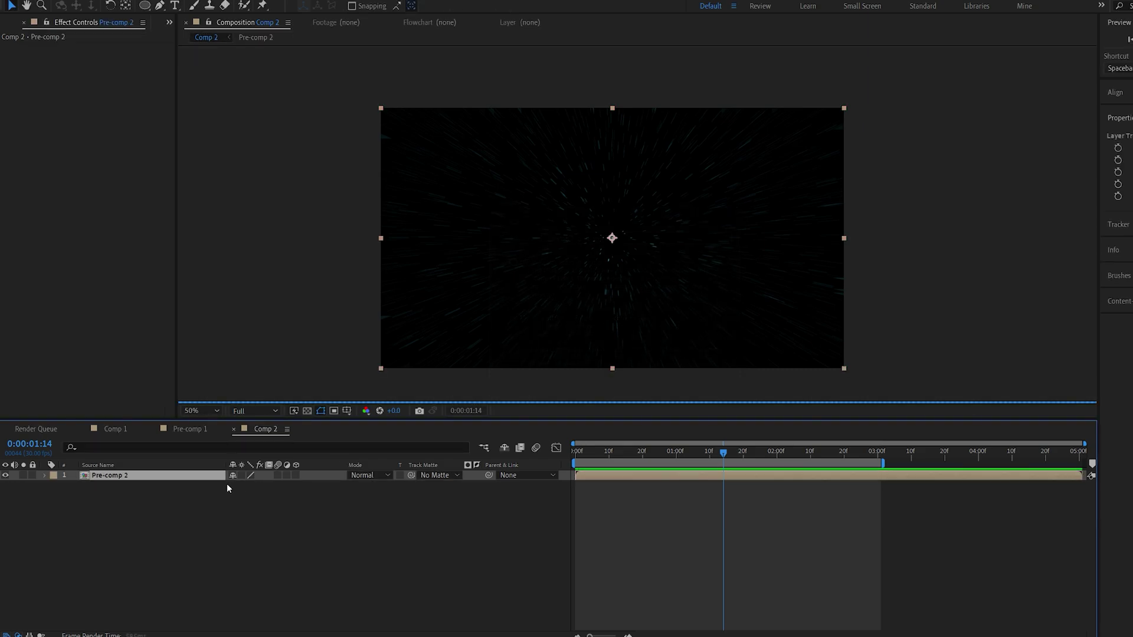
# Apply the Wiggle - position preset to Pre-comp 2 with Wiggle Amount 5 at 0:00:00:12.
pyautogui.hotkey('ctrl', 'space')
pyautogui.write('wig')
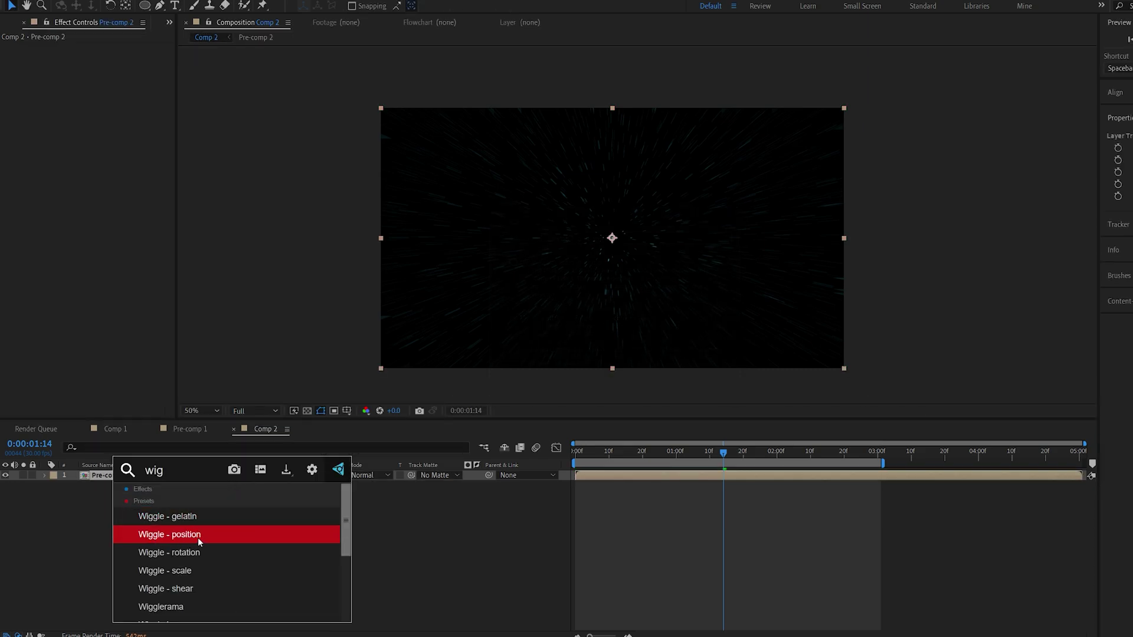
pyautogui.click(165, 535)
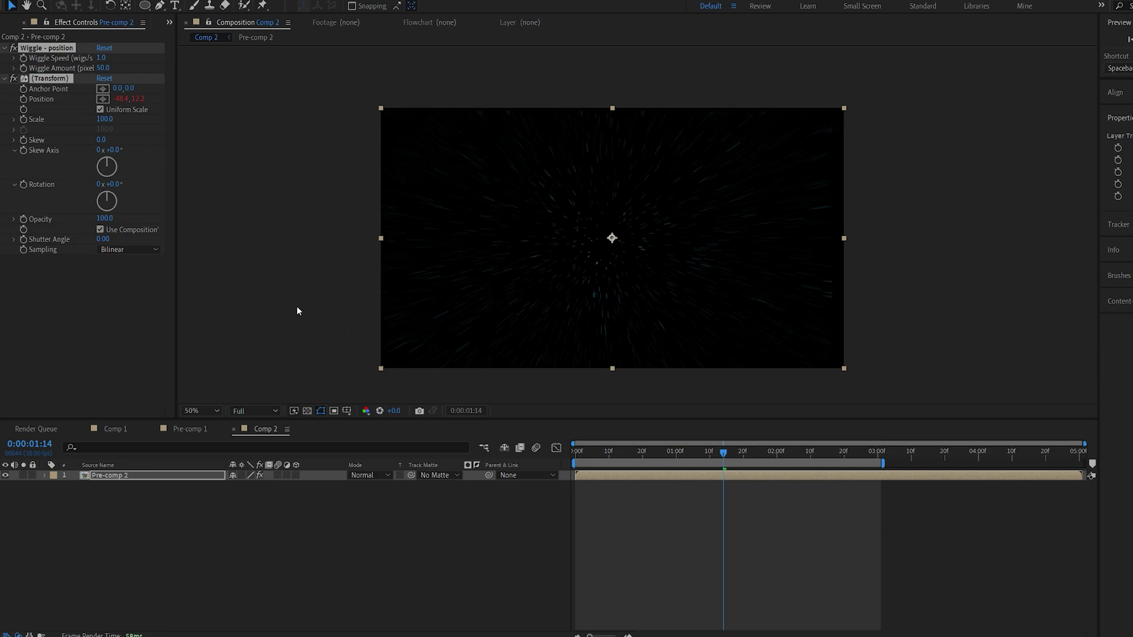
pyautogui.click(317, 523)
pyautogui.moveTo(628, 453); pyautogui.dragTo(618, 459)
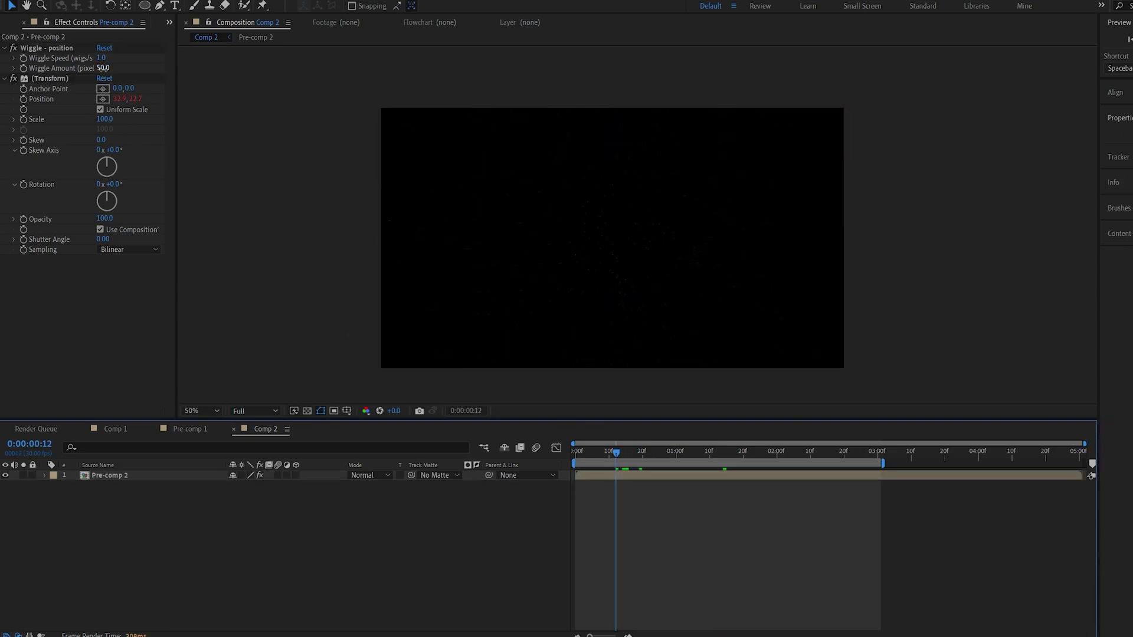
pyautogui.click(102, 68)
pyautogui.write('5')
pyautogui.press('Return')
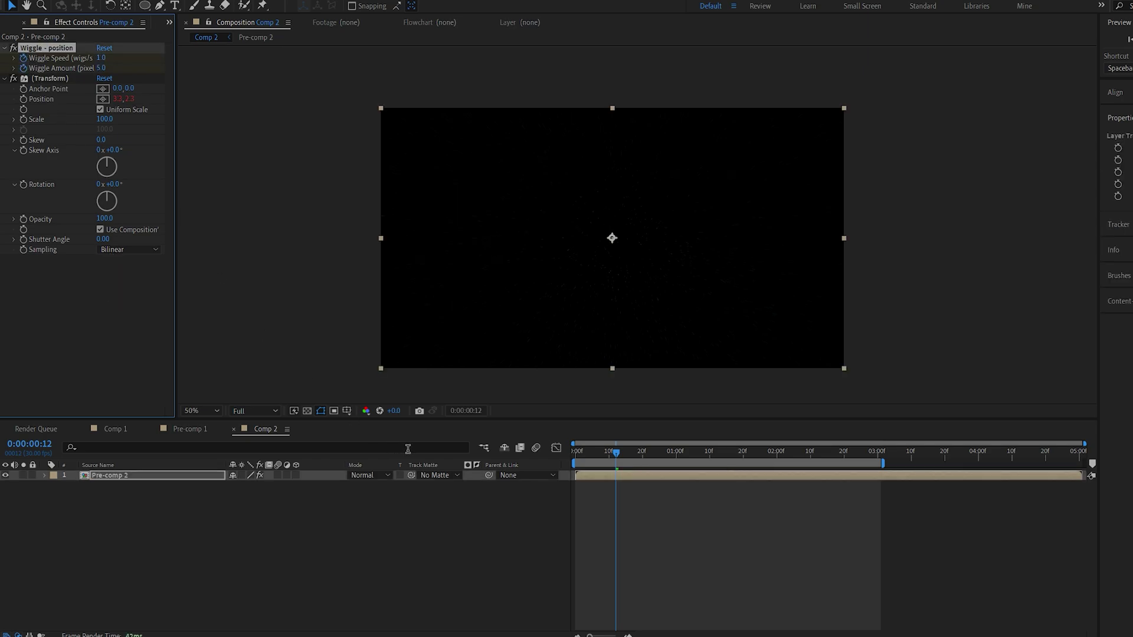
# At 0:00:01:22, key Wiggle Amount 20 and wiggle speed 5.
pyautogui.press('u')
pyautogui.click(720, 456)
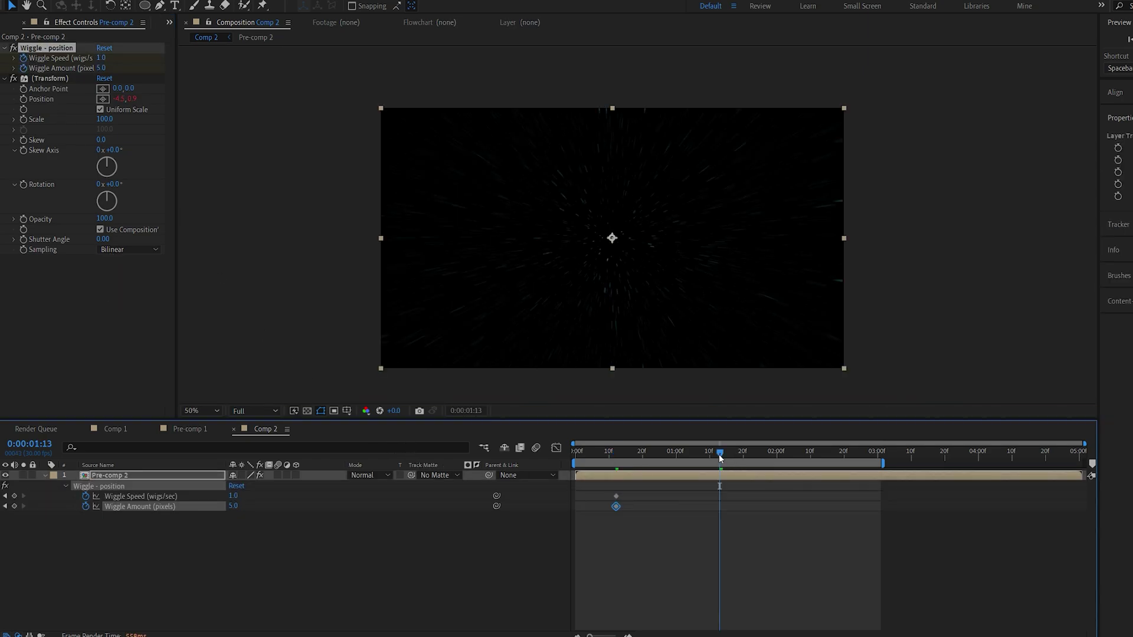
pyautogui.click(731, 458)
pyautogui.click(749, 458)
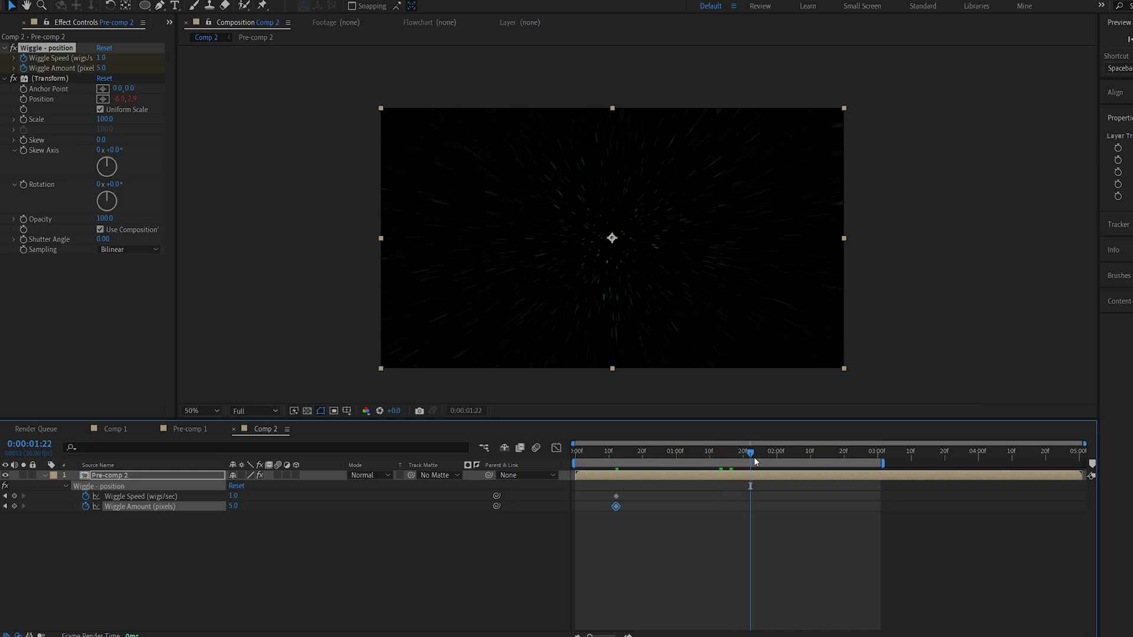
pyautogui.click(100, 68)
pyautogui.write('20')
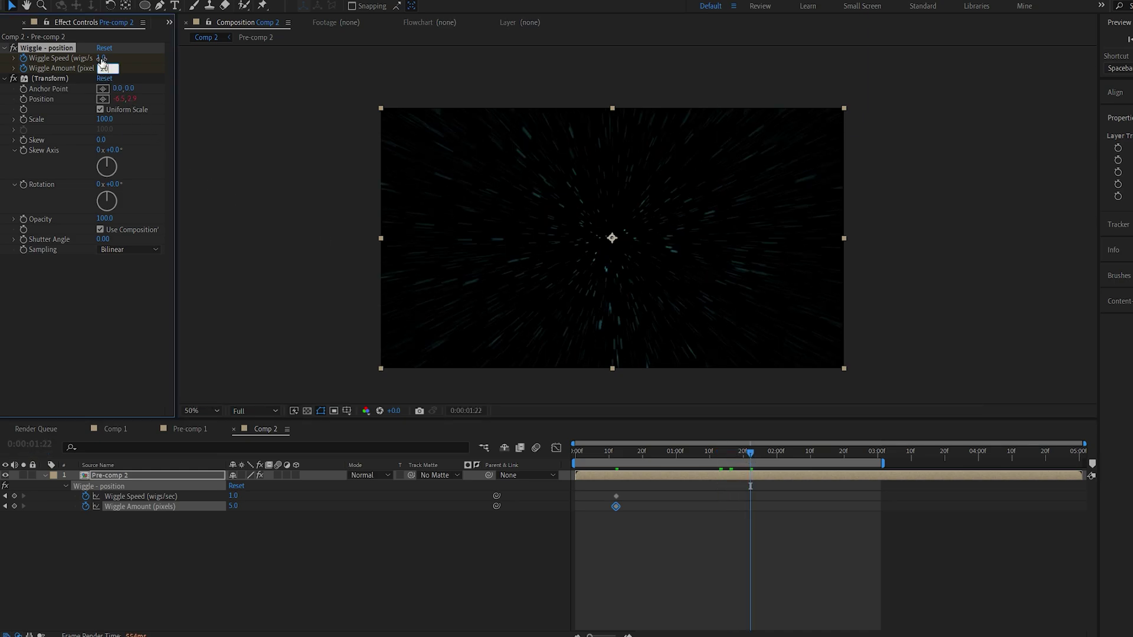
pyautogui.click(101, 58)
pyautogui.write('5')
pyautogui.press('Return')
pyautogui.click(858, 454)
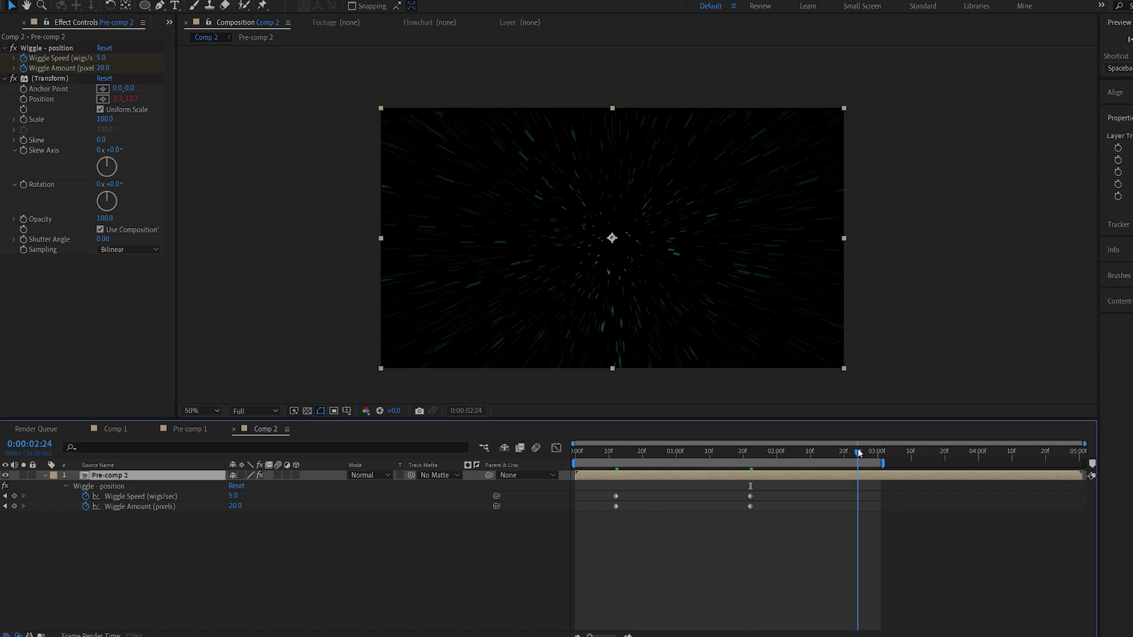
# Set both wiggle speed and amount to 0 at 2:24.
pyautogui.click(235, 506)
pyautogui.write('0')
pyautogui.press('Return')
pyautogui.click(233, 495)
pyautogui.write('0')
pyautogui.click(433, 547)
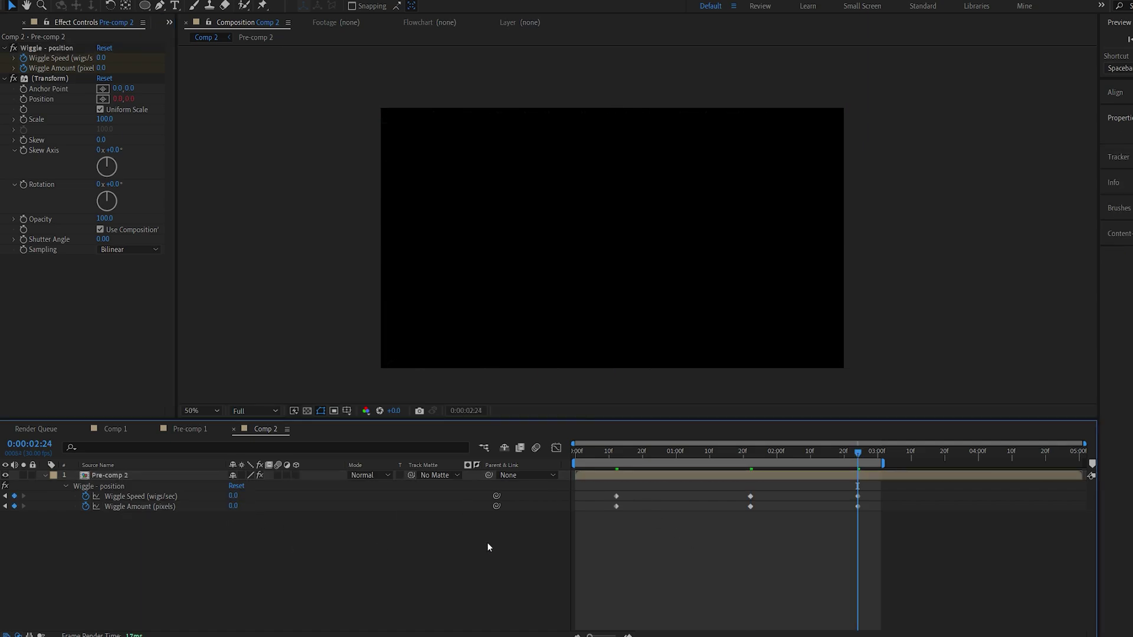
# Ease all six wiggle keyframes in the Graph Editor.
pyautogui.moveTo(908, 556); pyautogui.dragTo(583, 499)
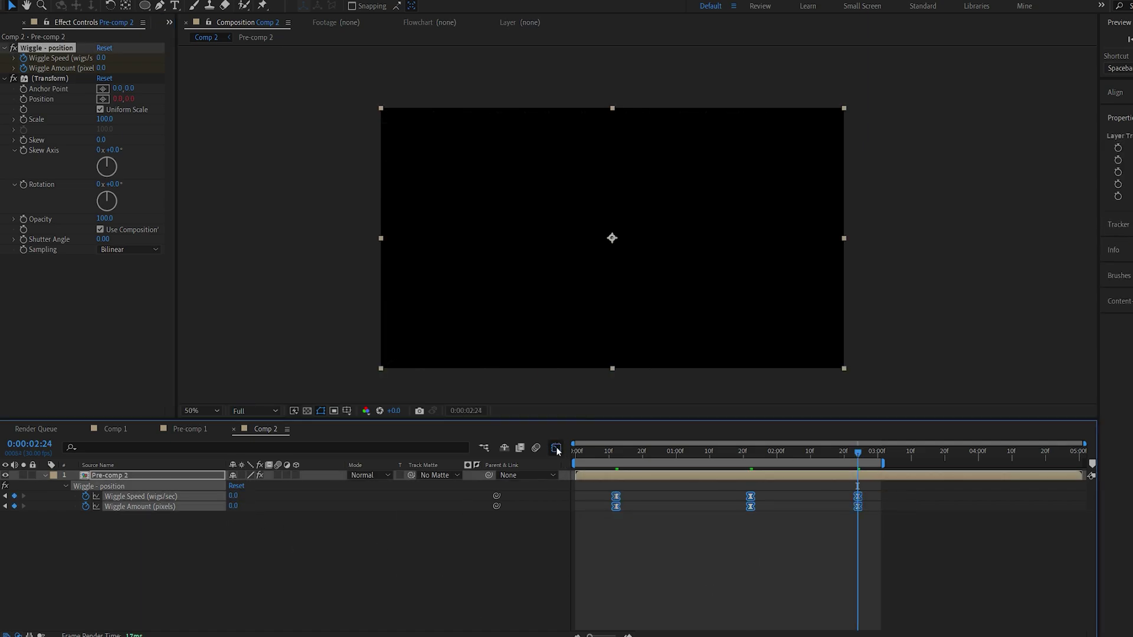
pyautogui.click(556, 448)
pyautogui.click(616, 525)
pyautogui.moveTo(638, 526); pyautogui.dragTo(673, 519)
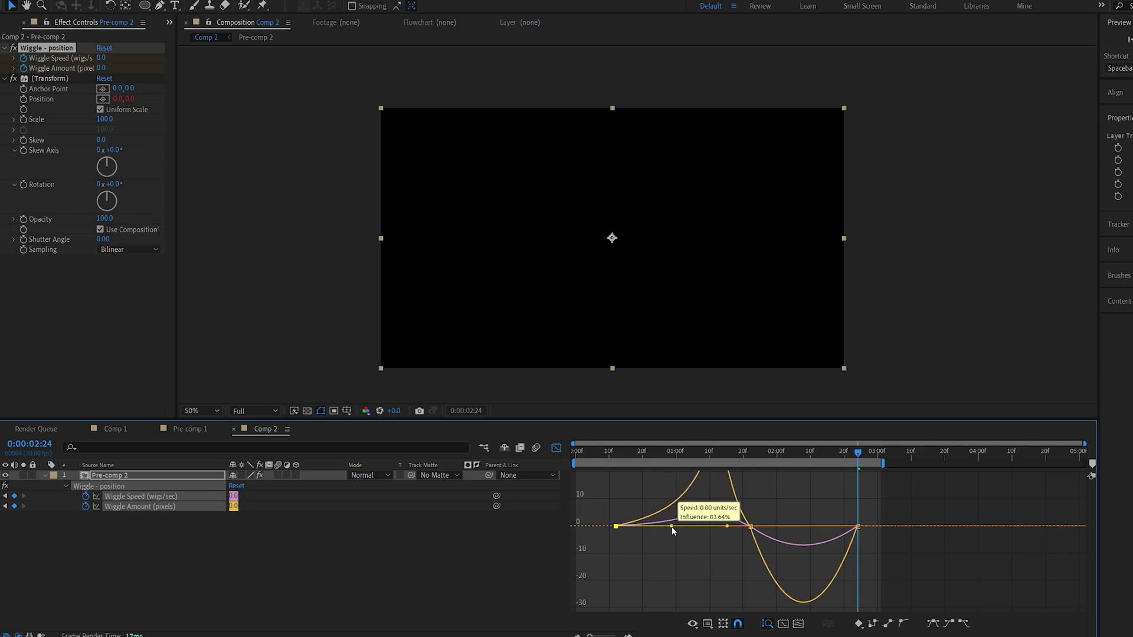
pyautogui.moveTo(844, 516); pyautogui.dragTo(894, 560)
pyautogui.click(556, 448)
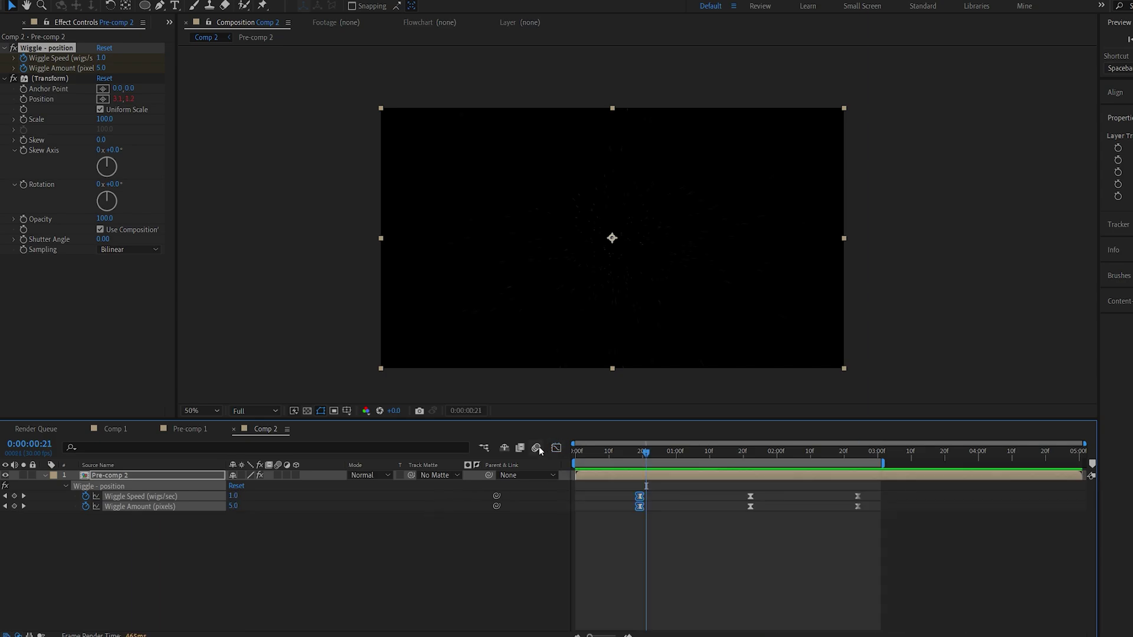
# Enable motion blur on Pre-comp 2 and the composition, then scrub to preview.
pyautogui.click(277, 476)
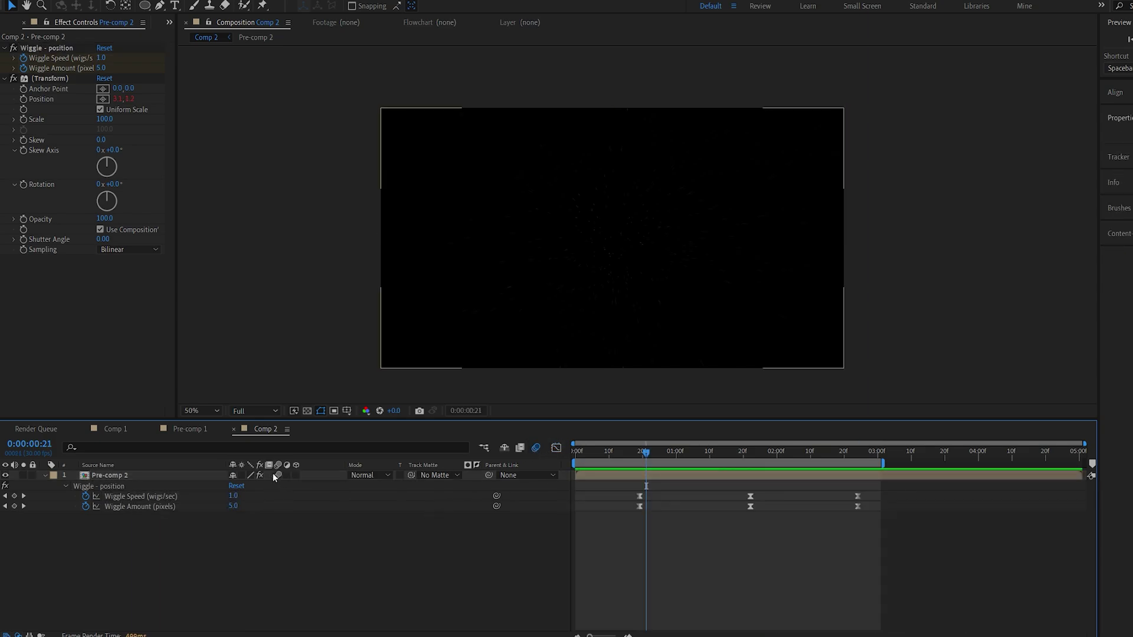
pyautogui.click(660, 453)
pyautogui.moveTo(660, 453); pyautogui.dragTo(747, 453)
pyautogui.click(536, 452)
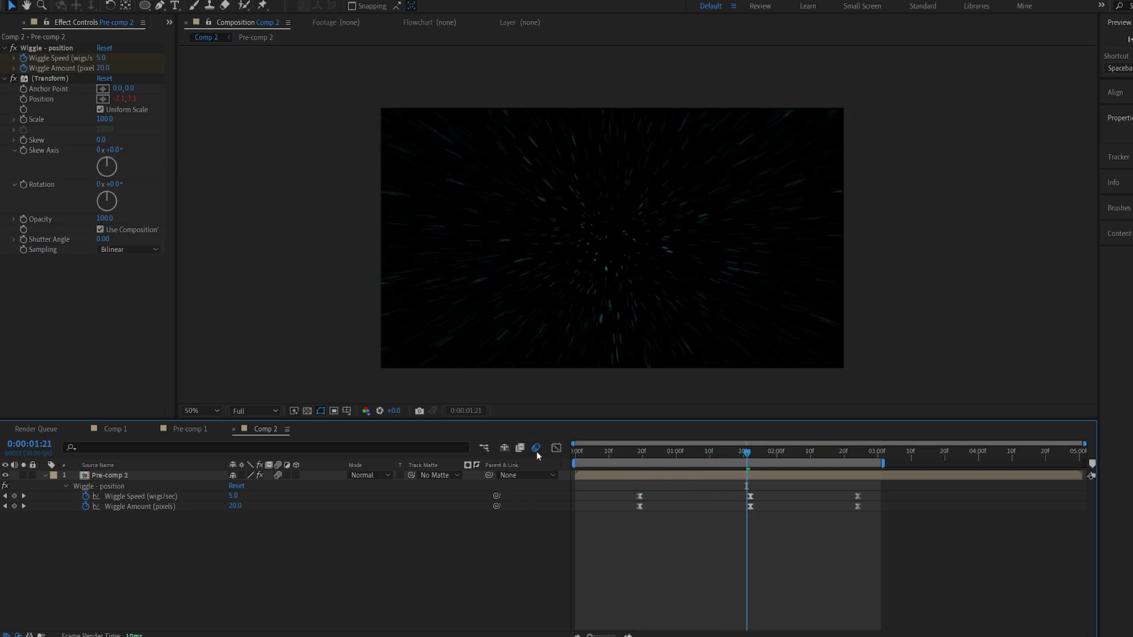
# Inside Pre-comp 2, apply a plain Glow to Particles and remove it again.
pyautogui.doubleClick(121, 476)
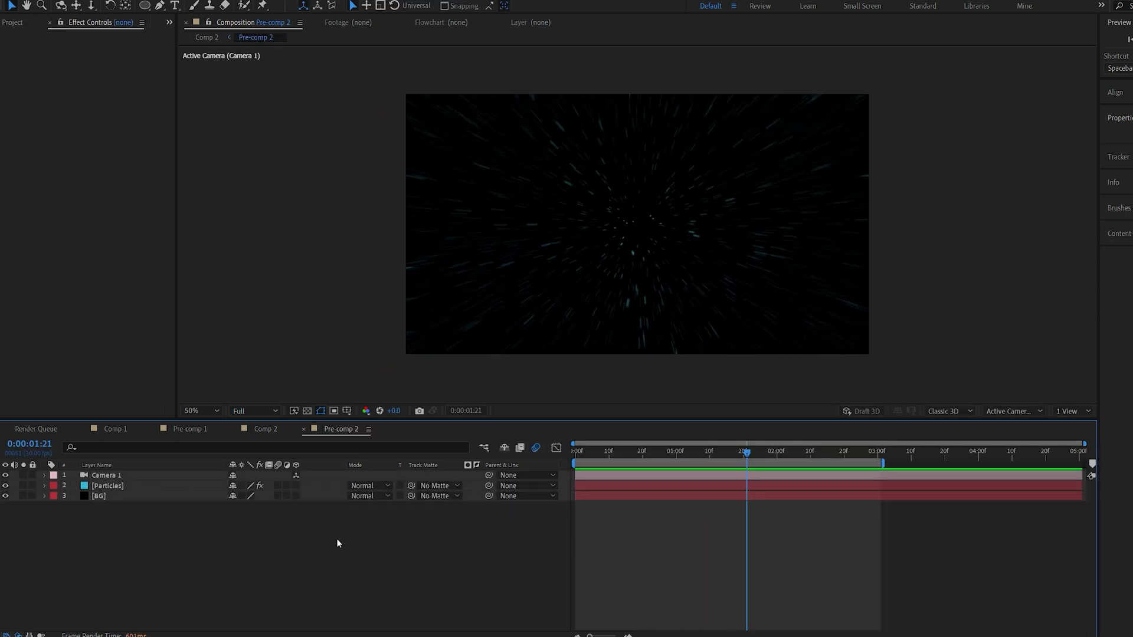
pyautogui.click(130, 486)
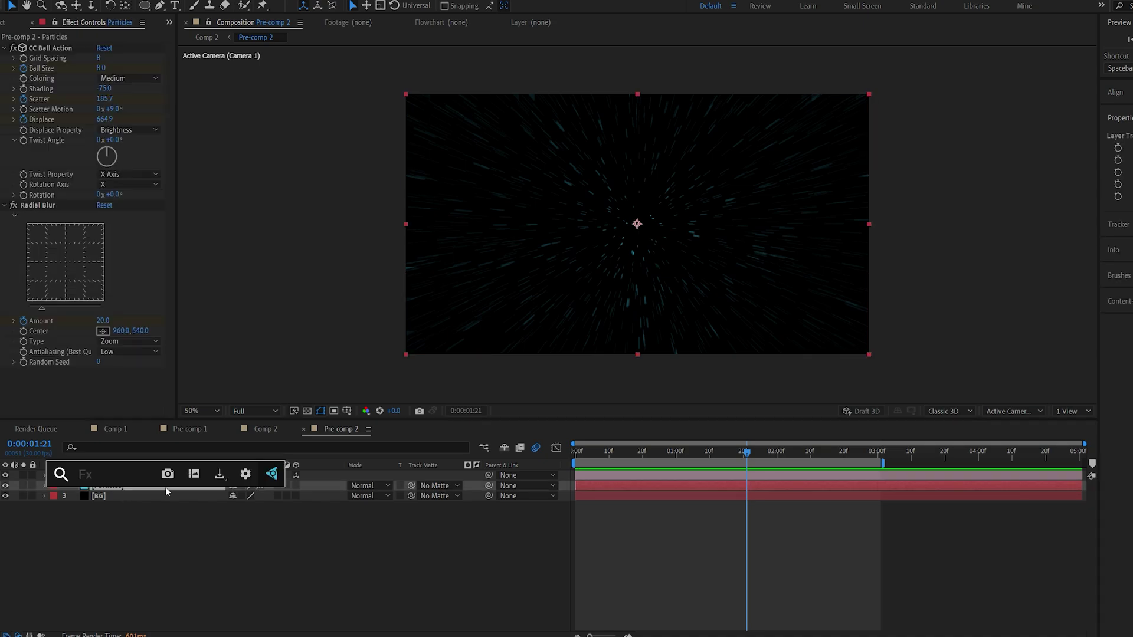
pyautogui.write('deep')
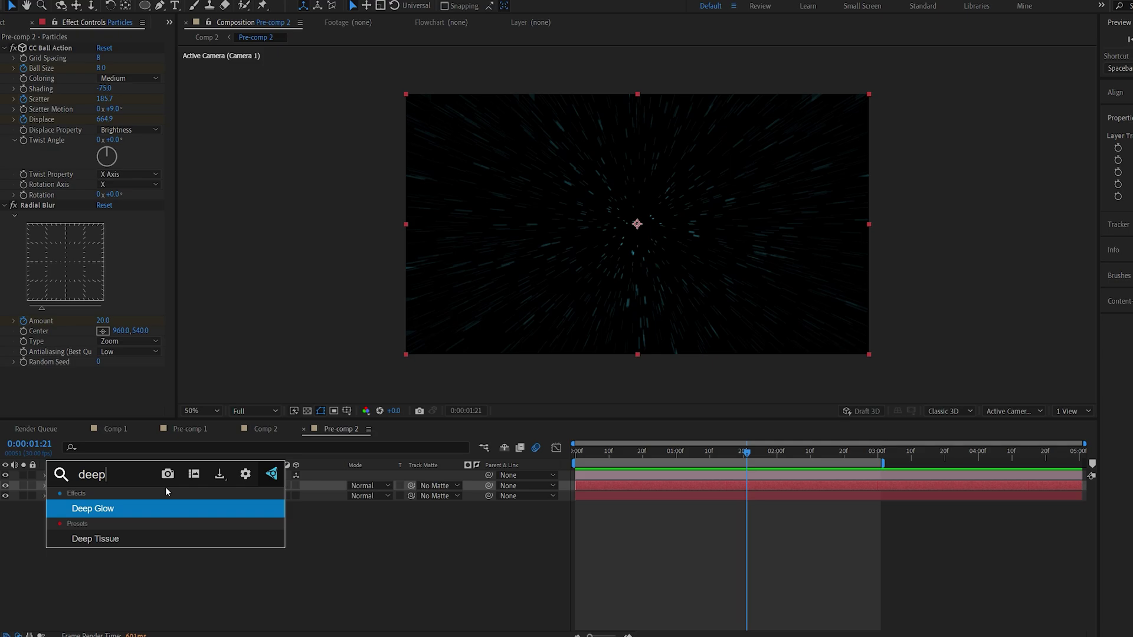
pyautogui.hotkey('ctrl', 'a')
pyautogui.write('gl')
pyautogui.press('Return')
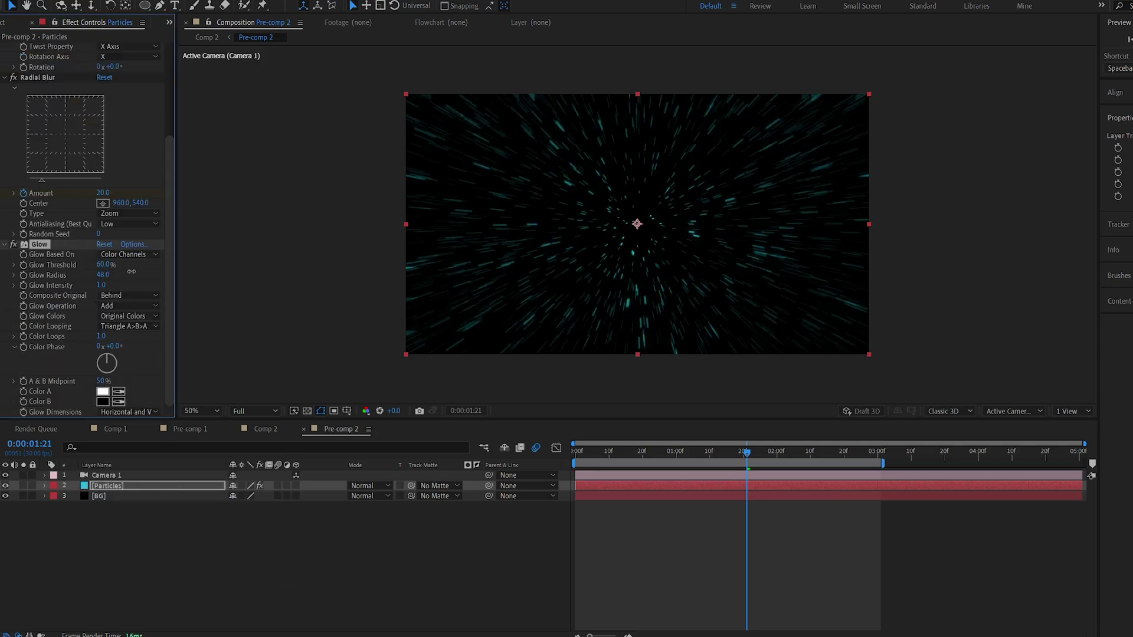
pyautogui.press('Delete')
# Apply Deep Glow to Particles and lower its Exposure to 0.77.
pyautogui.hotkey('ctrl', 'space')
pyautogui.write('deep')
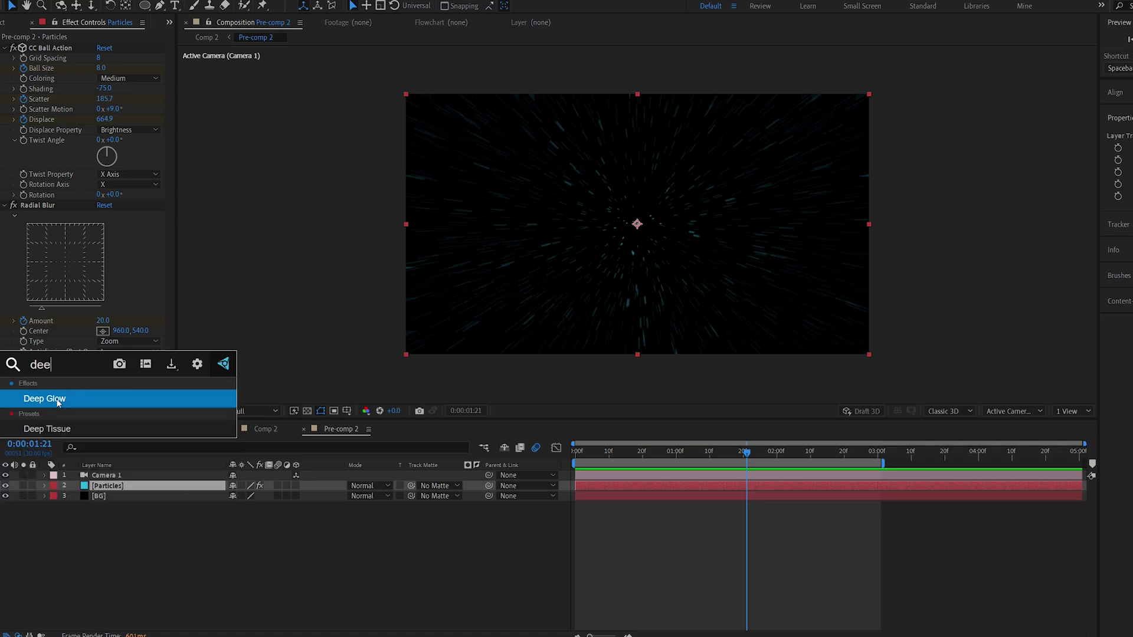
pyautogui.press('Return')
pyautogui.moveTo(103, 176); pyautogui.dragTo(90, 180)
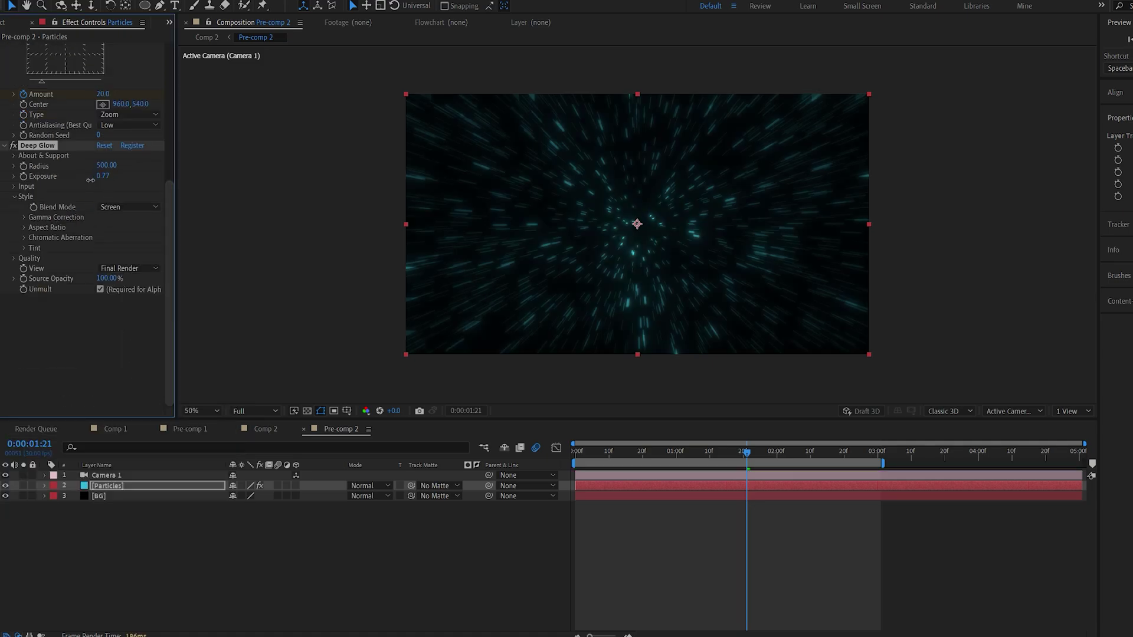
# Create a white 'SPACE' text layer and nudge it slightly downward.
pyautogui.rightClick(302, 527)
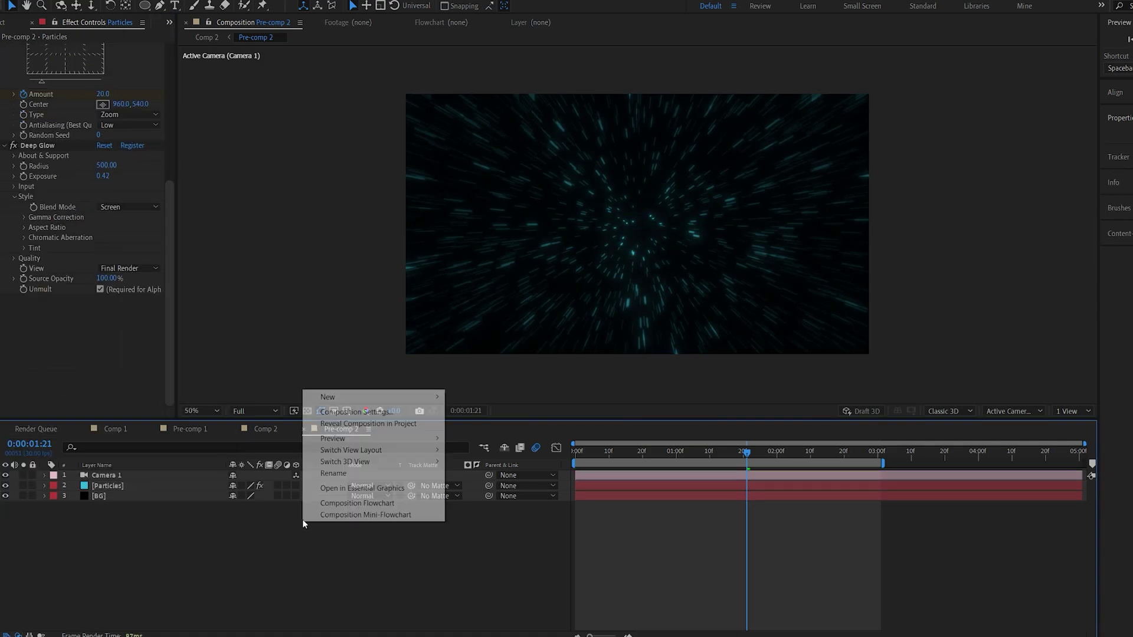
pyautogui.click(472, 409)
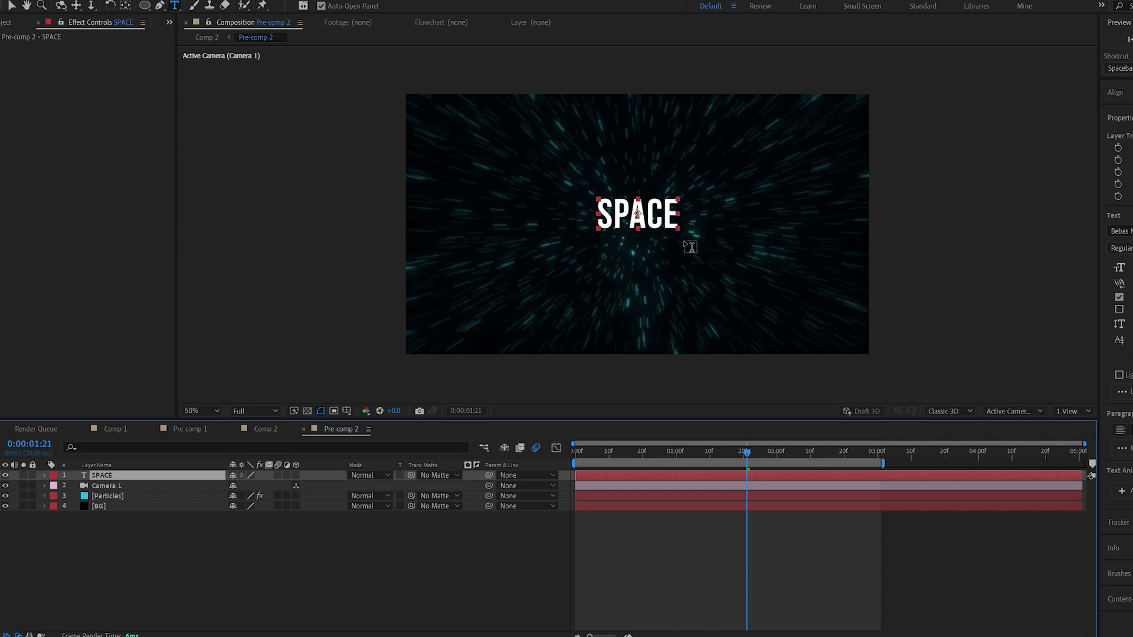
pyautogui.hotkey('shift', 'Down')
pyautogui.hotkey('shift', 'Down')
pyautogui.hotkey('shift', 'Down')
pyautogui.hotkey('shift', 'Down')
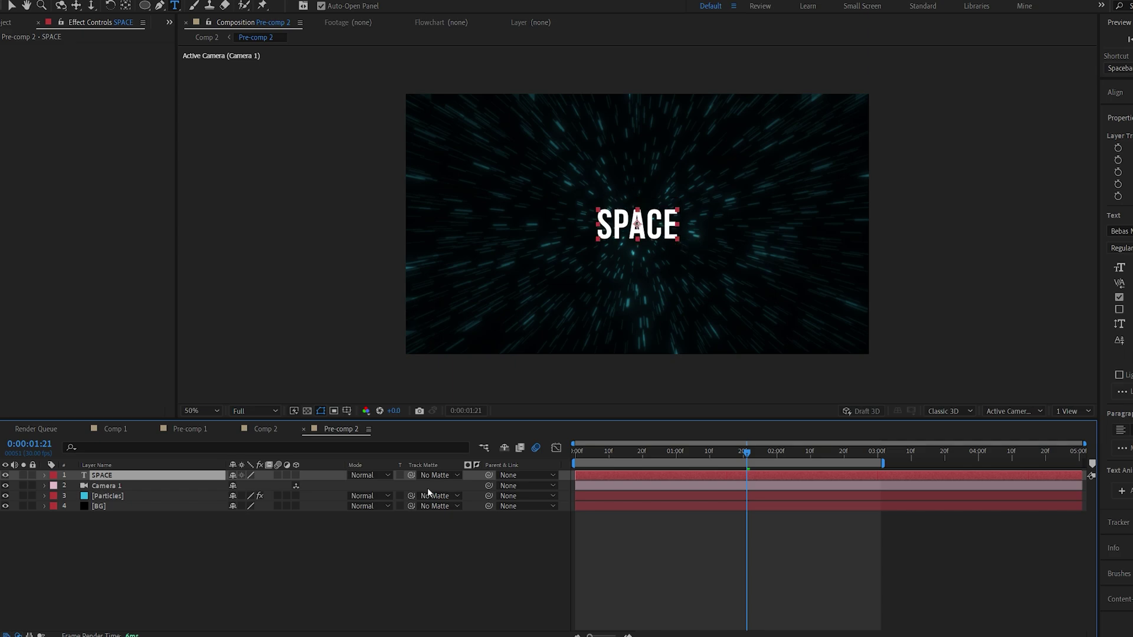
# Make SPACE a 3D layer and push it back in depth to Z 1690.
pyautogui.click(296, 476)
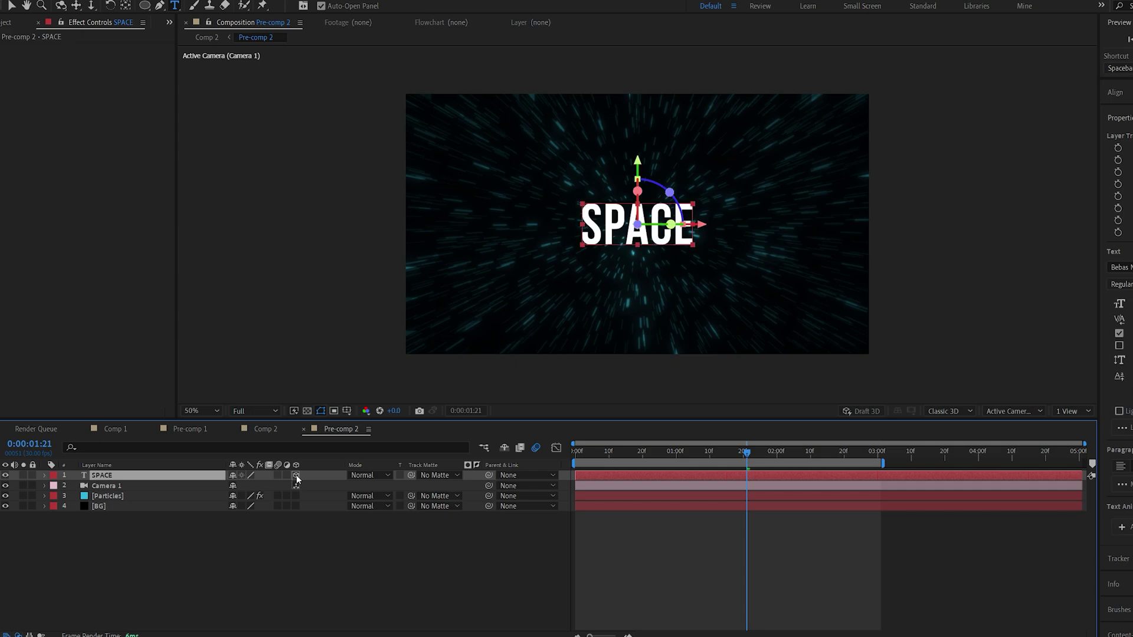
pyautogui.moveTo(820, 452); pyautogui.dragTo(841, 453)
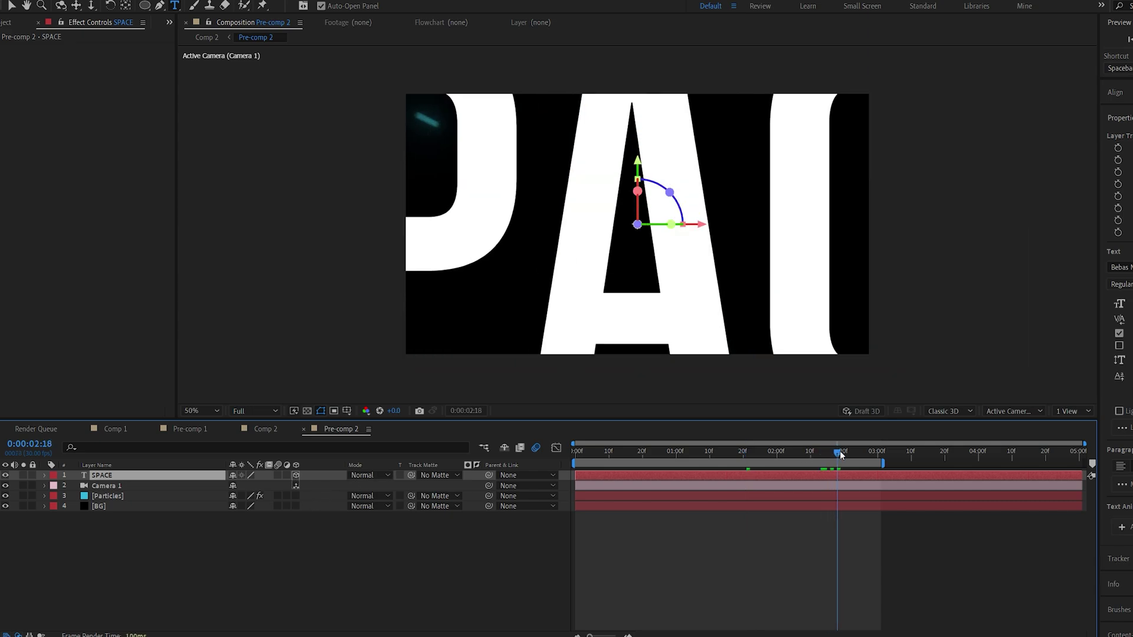
pyautogui.press('p')
pyautogui.moveTo(271, 485); pyautogui.dragTo(367, 481)
# Add a Reflected Gradient Overlay style to SPACE at 150% scale and 53% opacity.
pyautogui.rightClick(131, 475)
pyautogui.moveTo(180, 303)
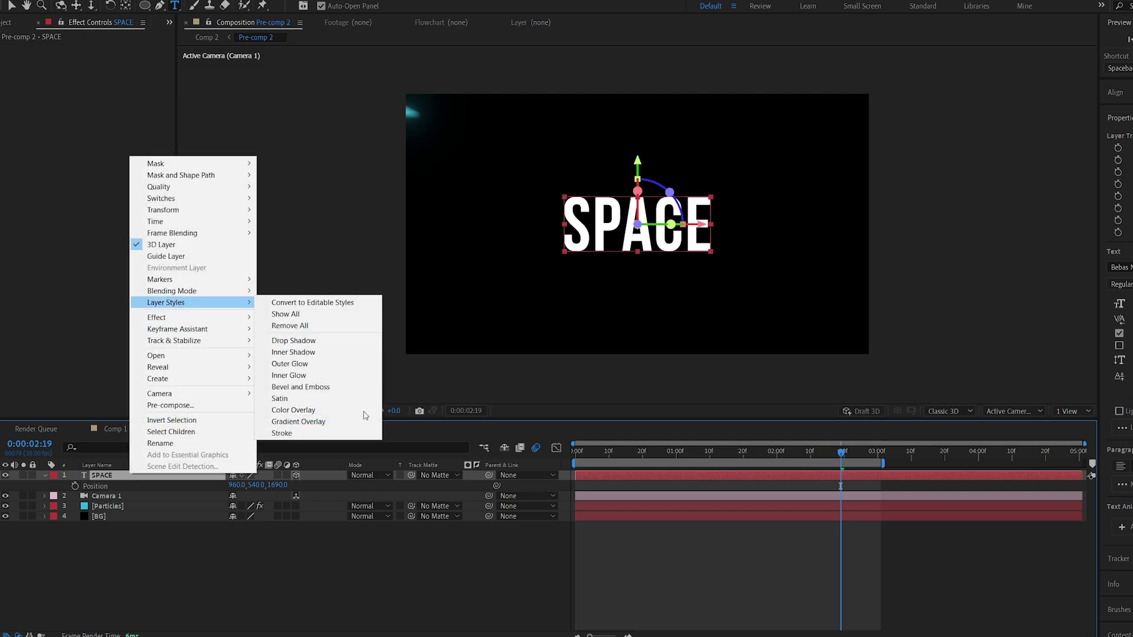
pyautogui.click(334, 427)
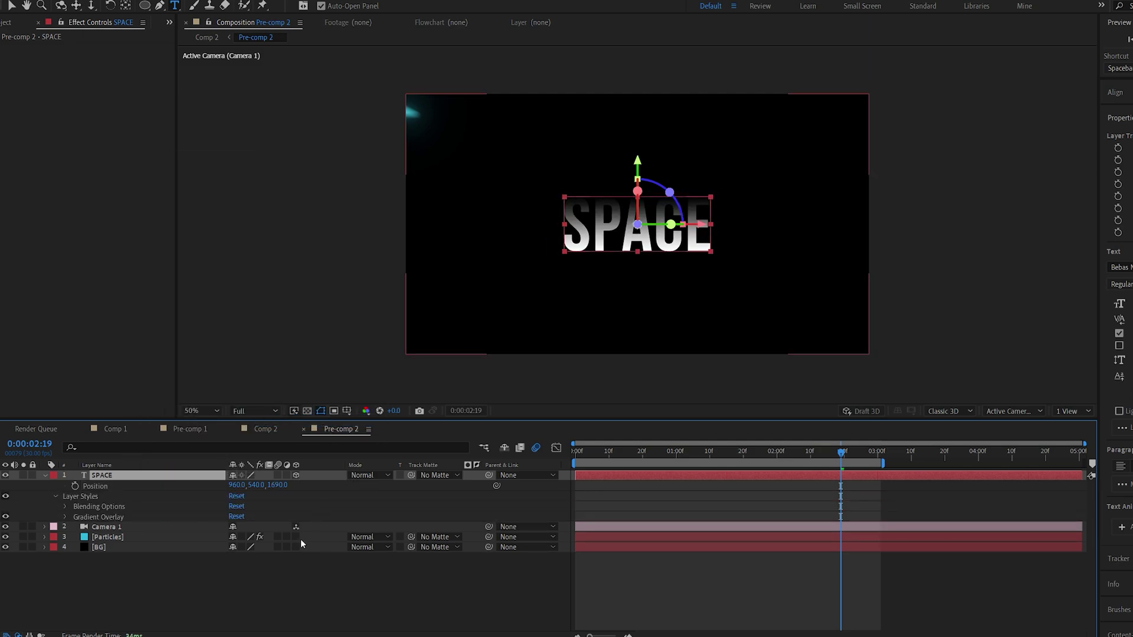
pyautogui.click(66, 517)
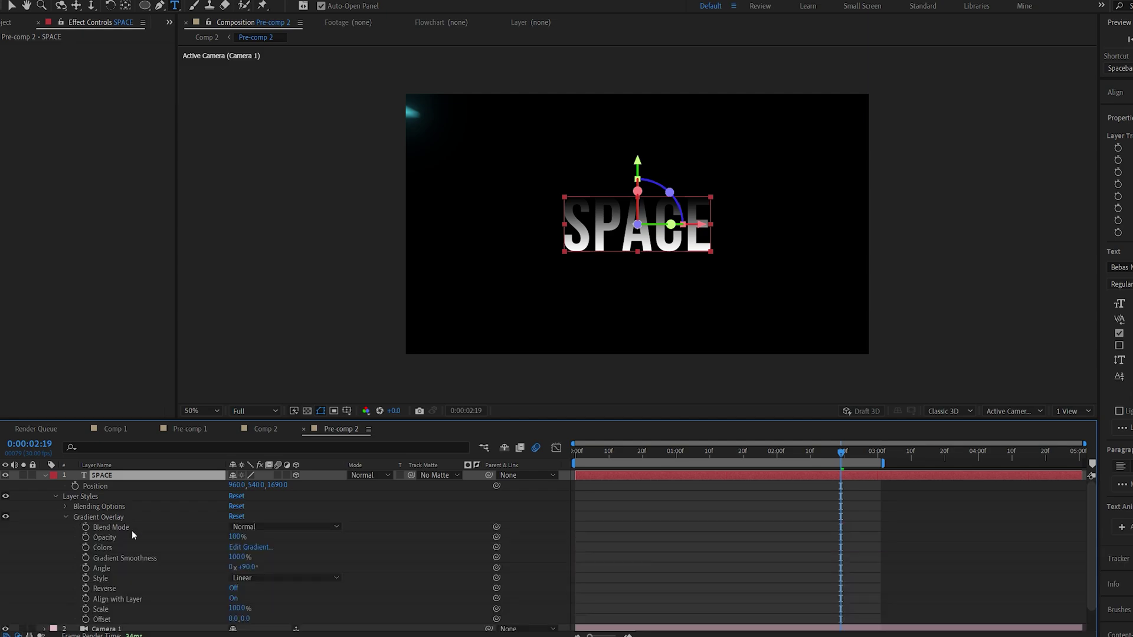
pyautogui.click(260, 579)
pyautogui.click(271, 557)
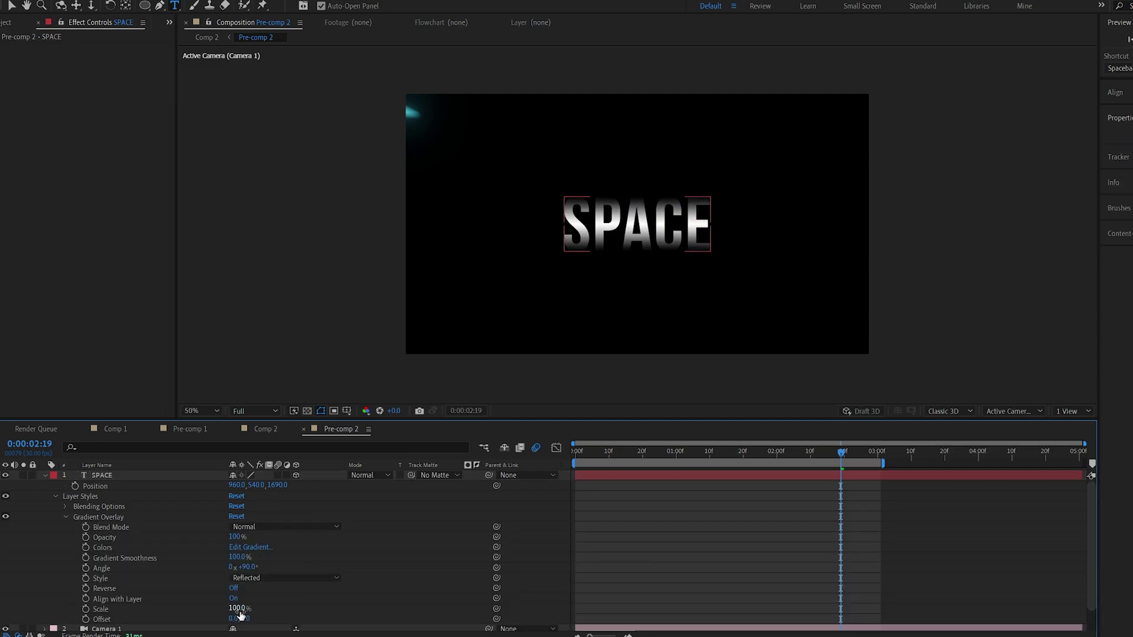
pyautogui.moveTo(236, 609); pyautogui.dragTo(350, 606)
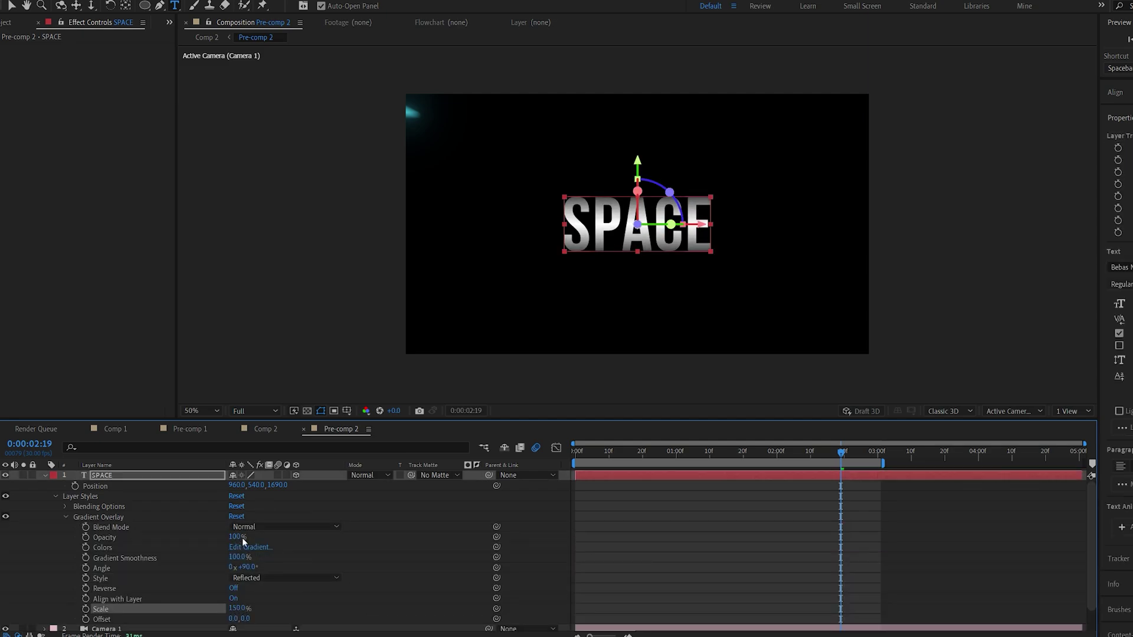
pyautogui.moveTo(235, 536); pyautogui.dragTo(213, 537)
# Preview the title, then move SPACE below the Particles layer.
pyautogui.press('.')
pyautogui.press('space')
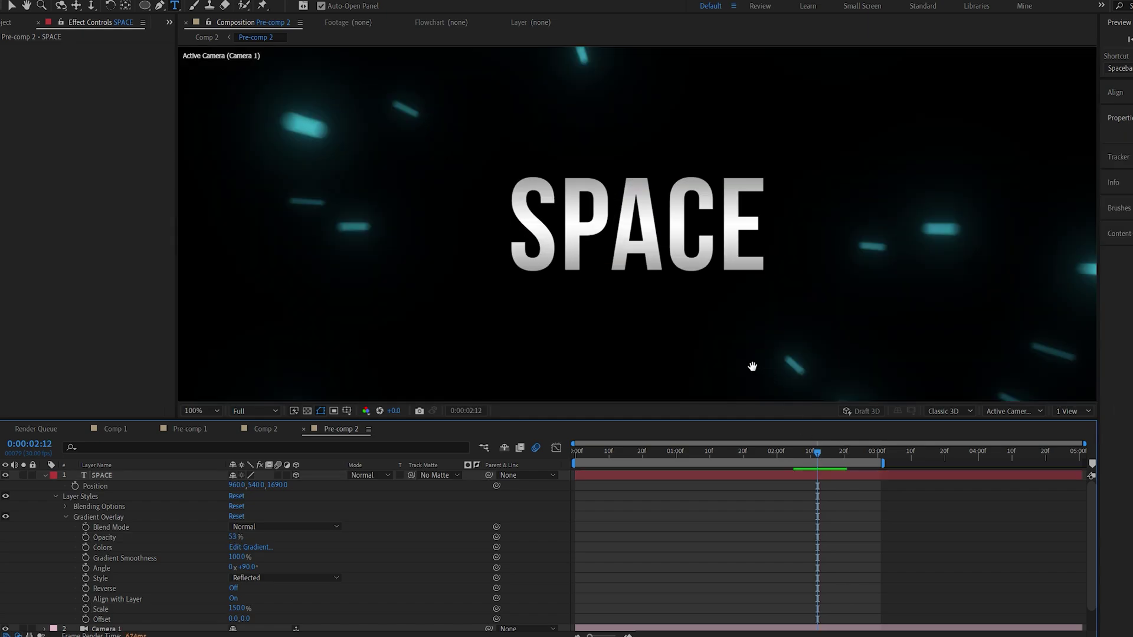
pyautogui.click(842, 455)
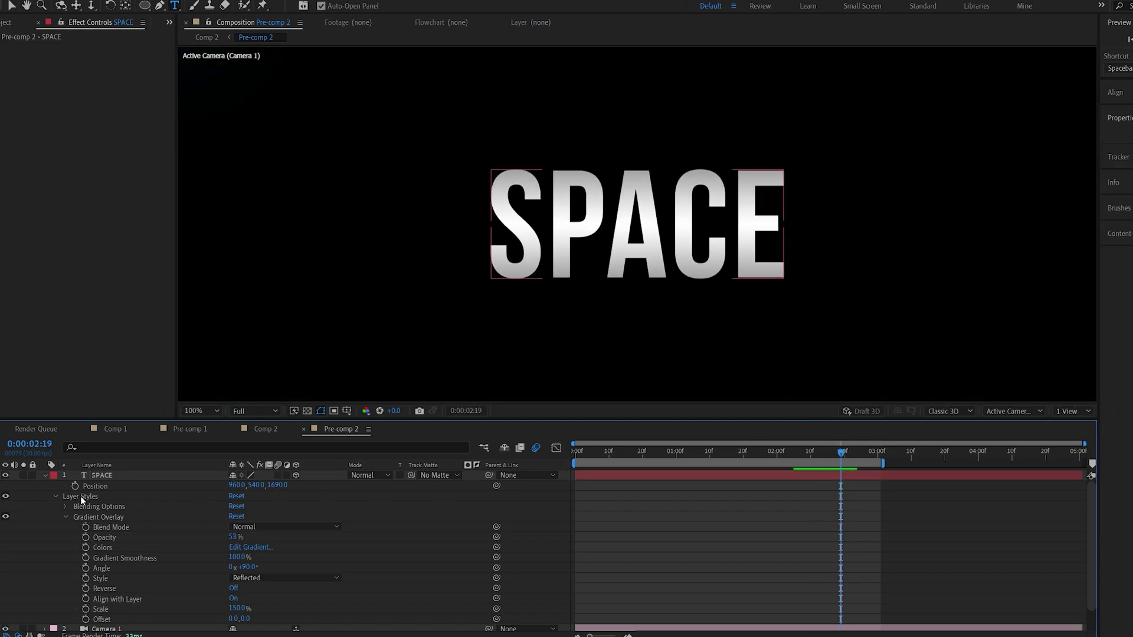
pyautogui.click(44, 476)
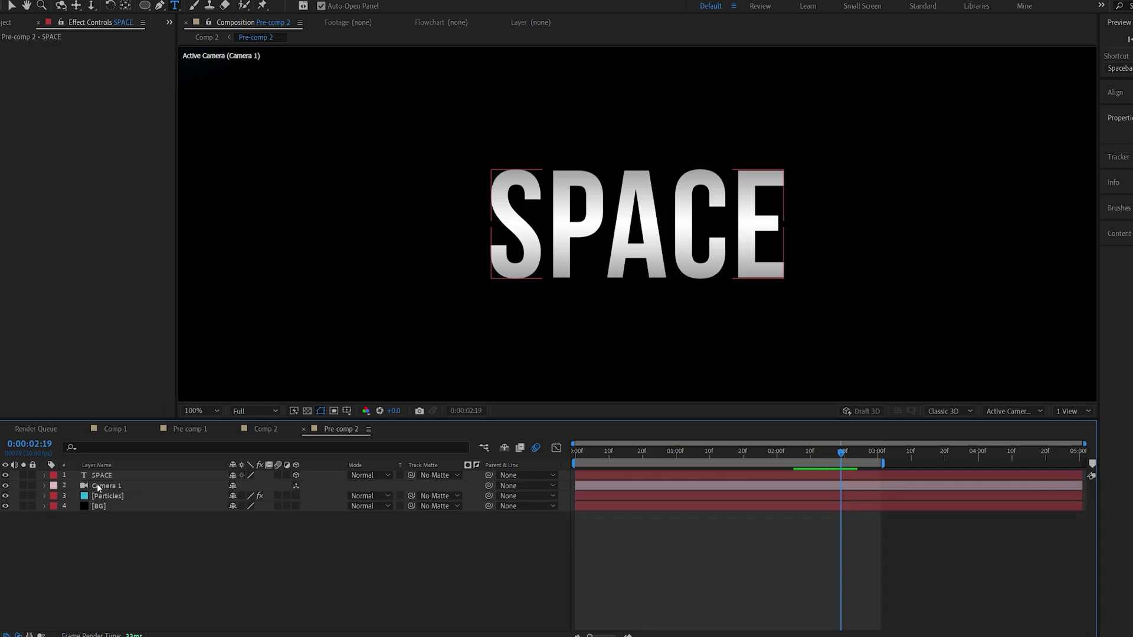
pyautogui.moveTo(103, 477); pyautogui.dragTo(114, 498)
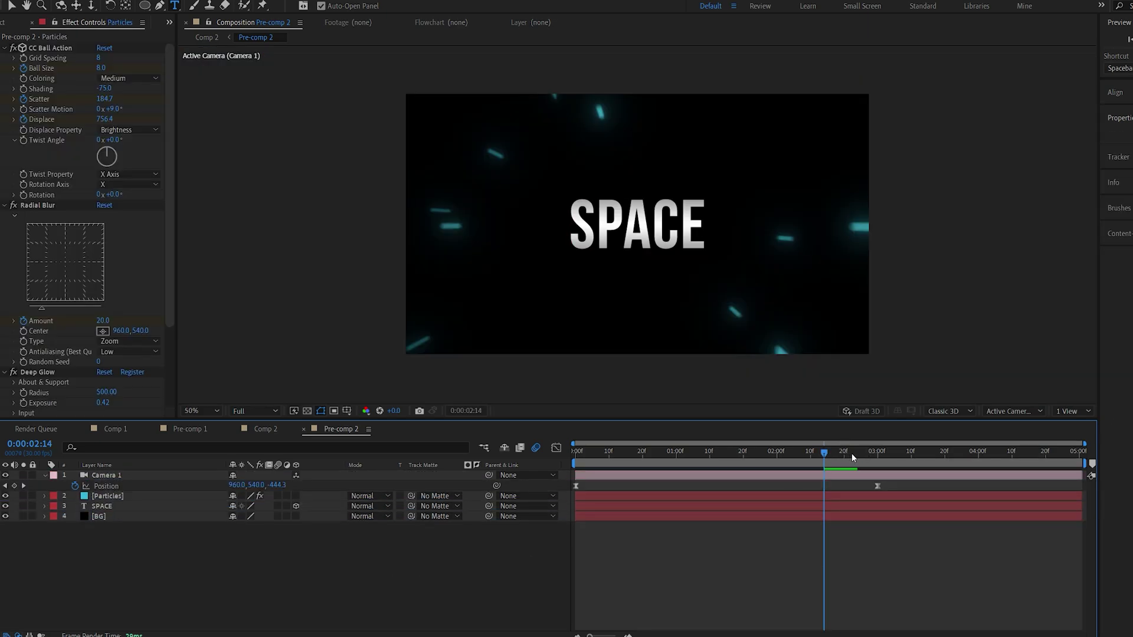
# Add a 3D null object, Null 3, and parent Camera 1 to it.
pyautogui.moveTo(852, 454)
pyautogui.mouseDown()
pyautogui.moveTo(1055, 455)
pyautogui.moveTo(789, 459)
pyautogui.moveTo(835, 459)
pyautogui.mouseUp()
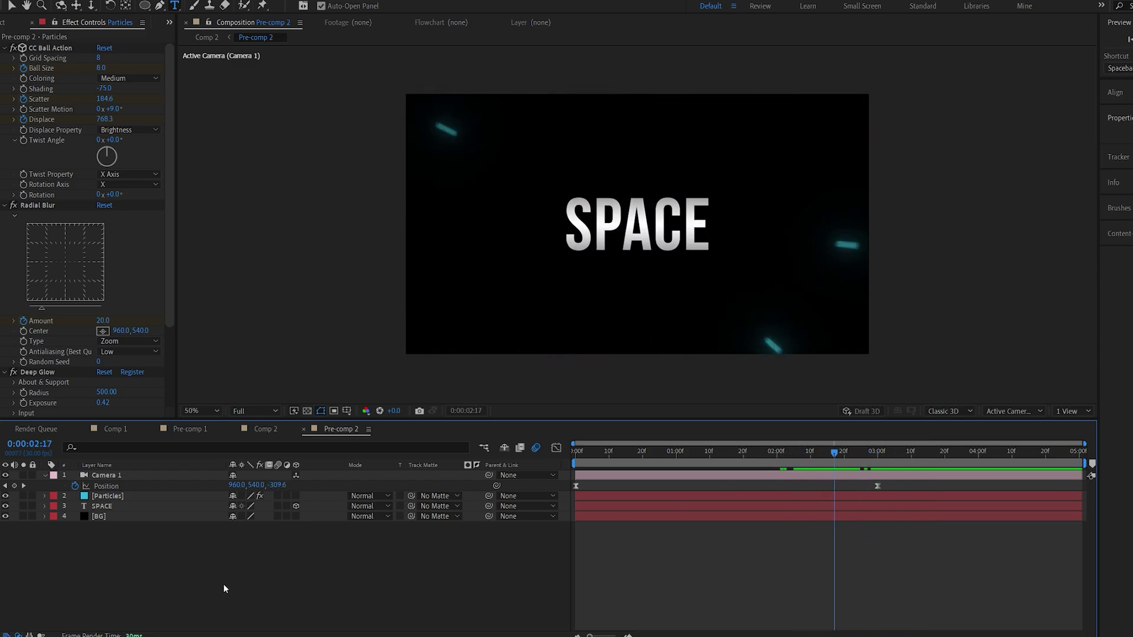
pyautogui.rightClick(246, 572)
pyautogui.moveTo(263, 452)
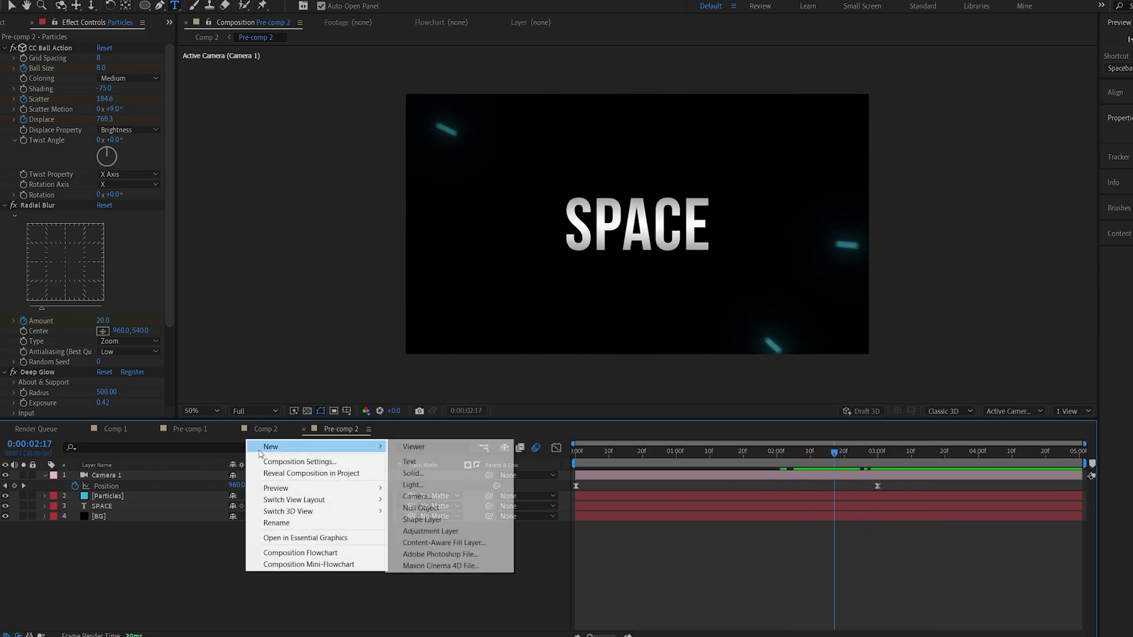
pyautogui.click(428, 512)
pyautogui.moveTo(489, 486); pyautogui.dragTo(136, 475)
pyautogui.click(296, 475)
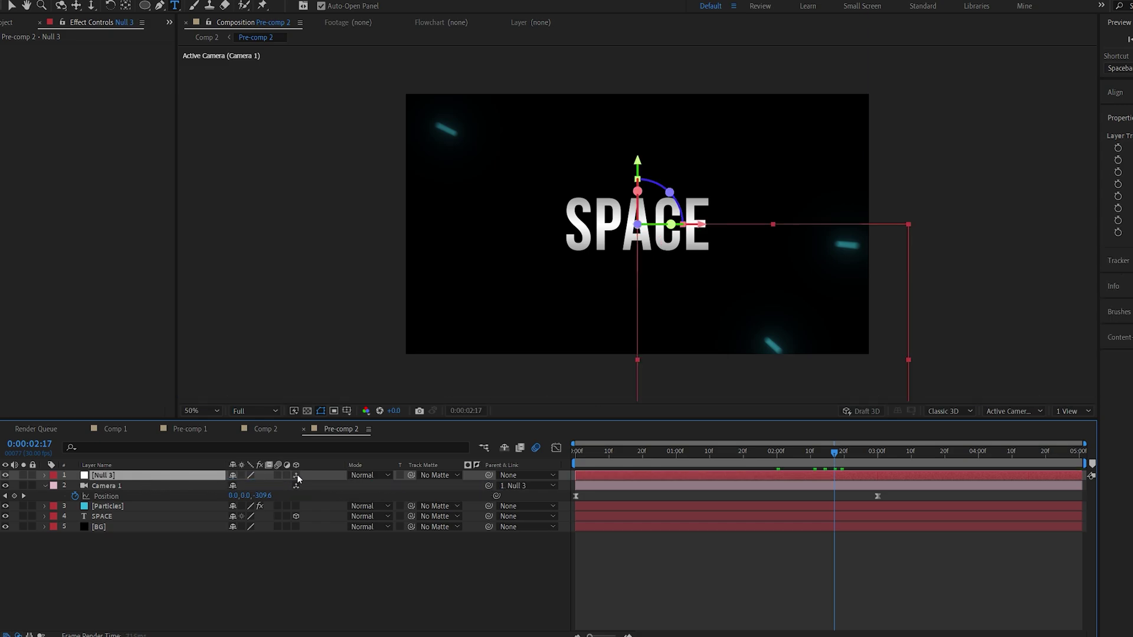
# Keyframe Null 3's Position so its Z pushes forward to 280 by 5:00.
pyautogui.press('p')
pyautogui.click(75, 485)
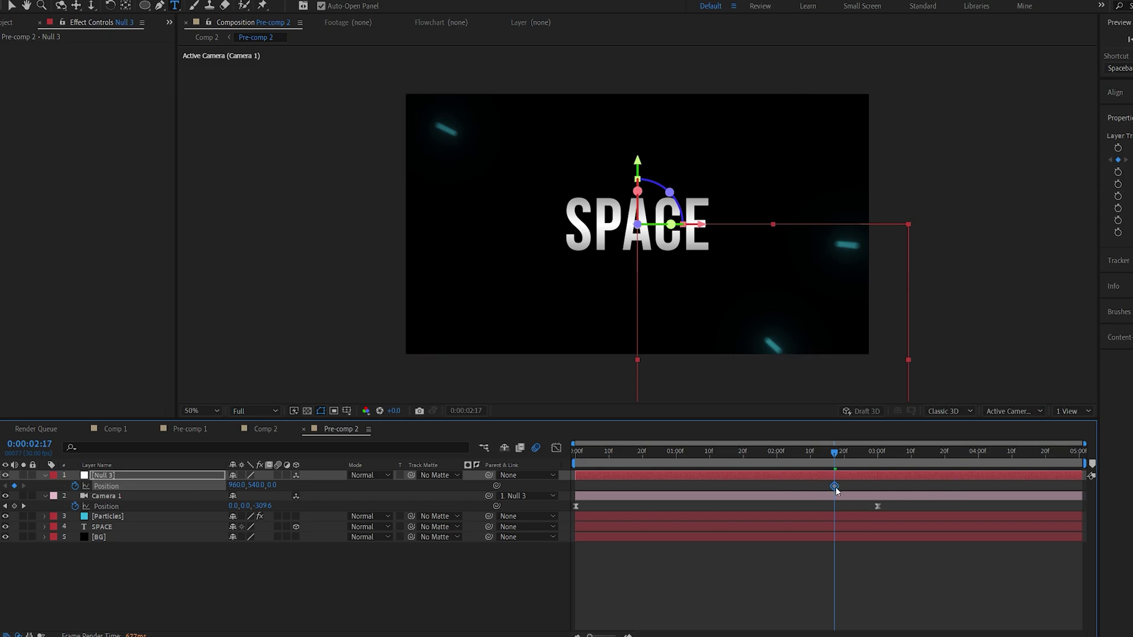
pyautogui.moveTo(878, 455); pyautogui.dragTo(1095, 460)
pyautogui.moveTo(268, 485); pyautogui.dragTo(368, 485)
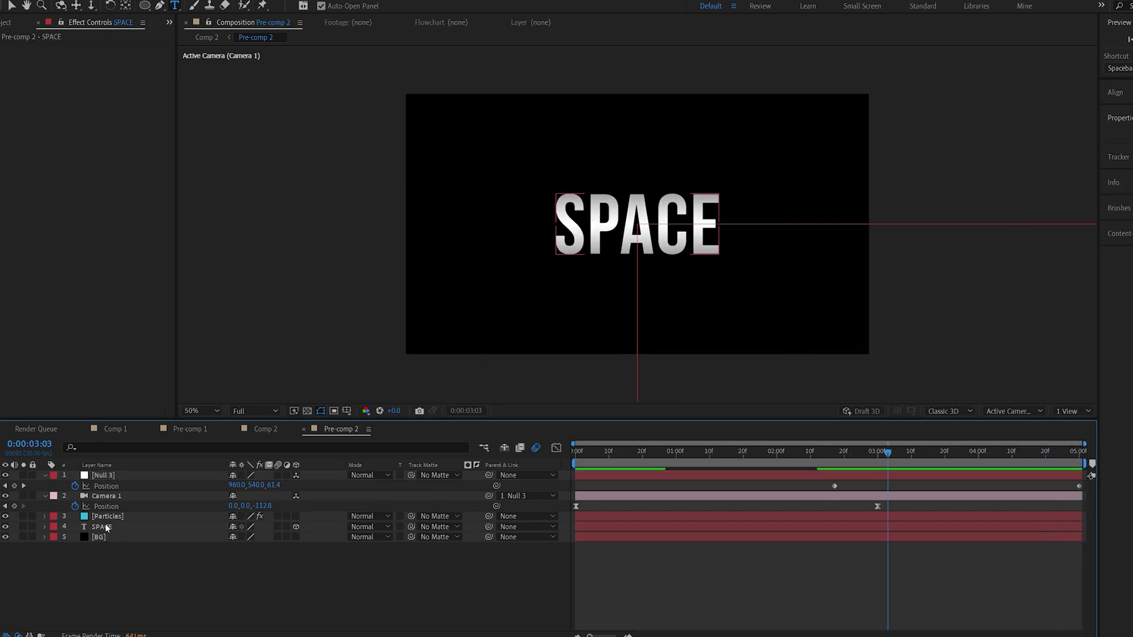
# Add a Tracking animator to SPACE and keyframe Tracking Amount at 0.
pyautogui.click(83, 528)
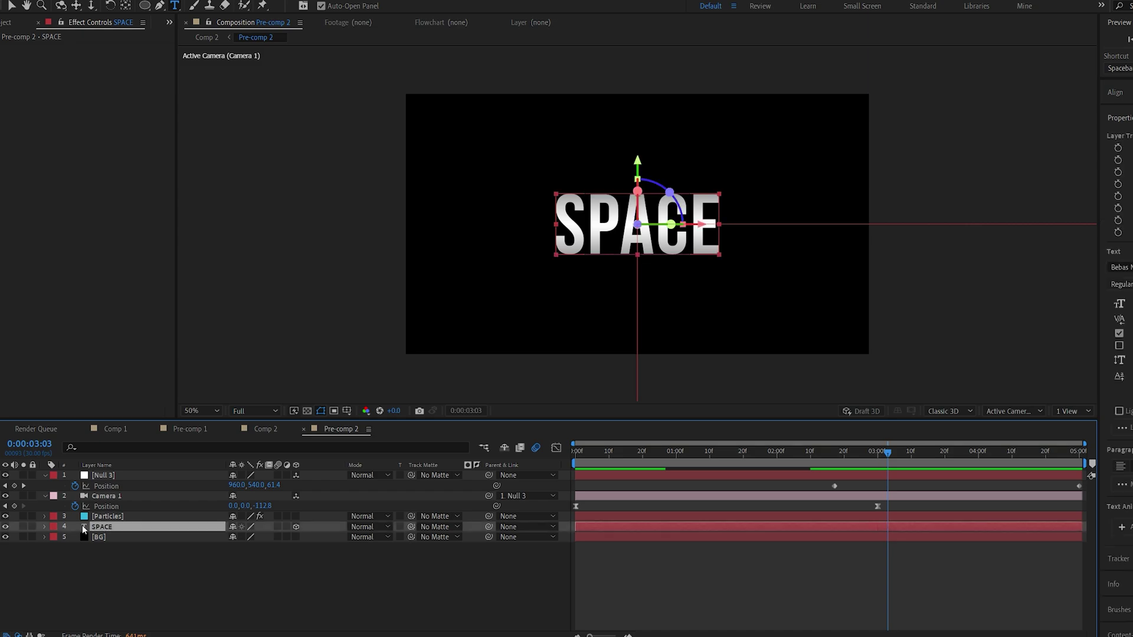
pyautogui.click(44, 527)
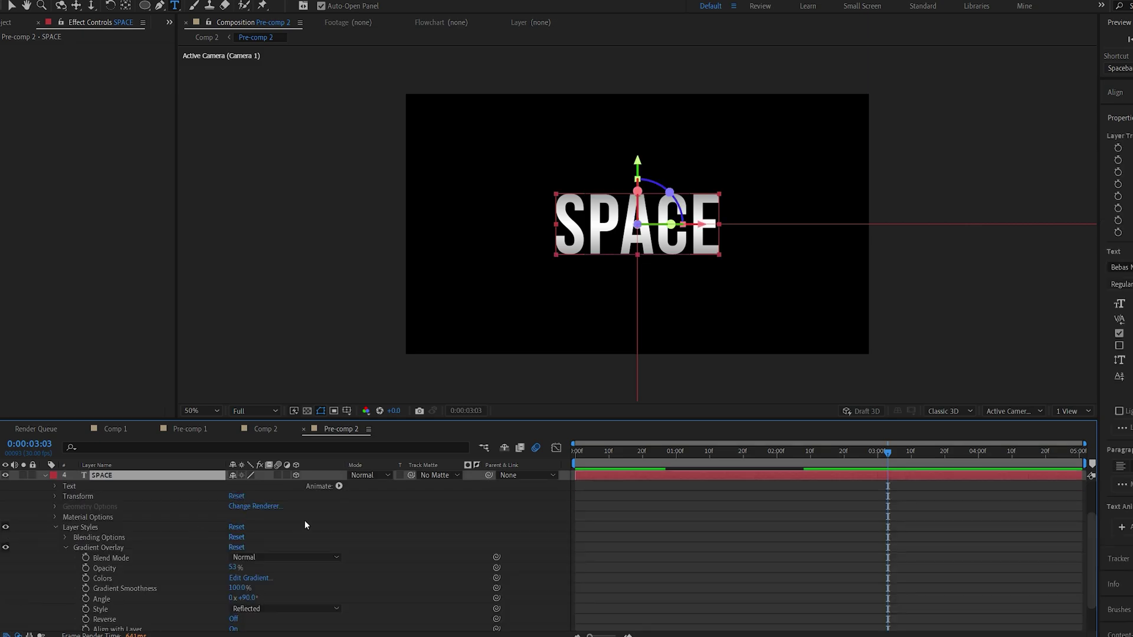
pyautogui.click(339, 487)
pyautogui.click(366, 412)
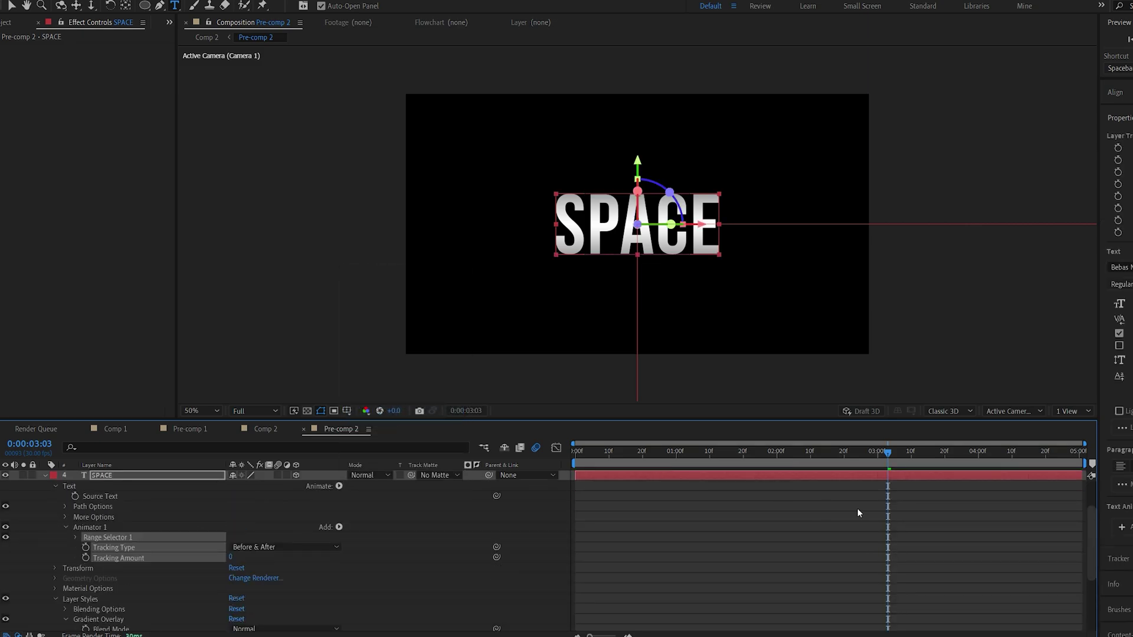
pyautogui.click(61, 557)
pyautogui.click(85, 558)
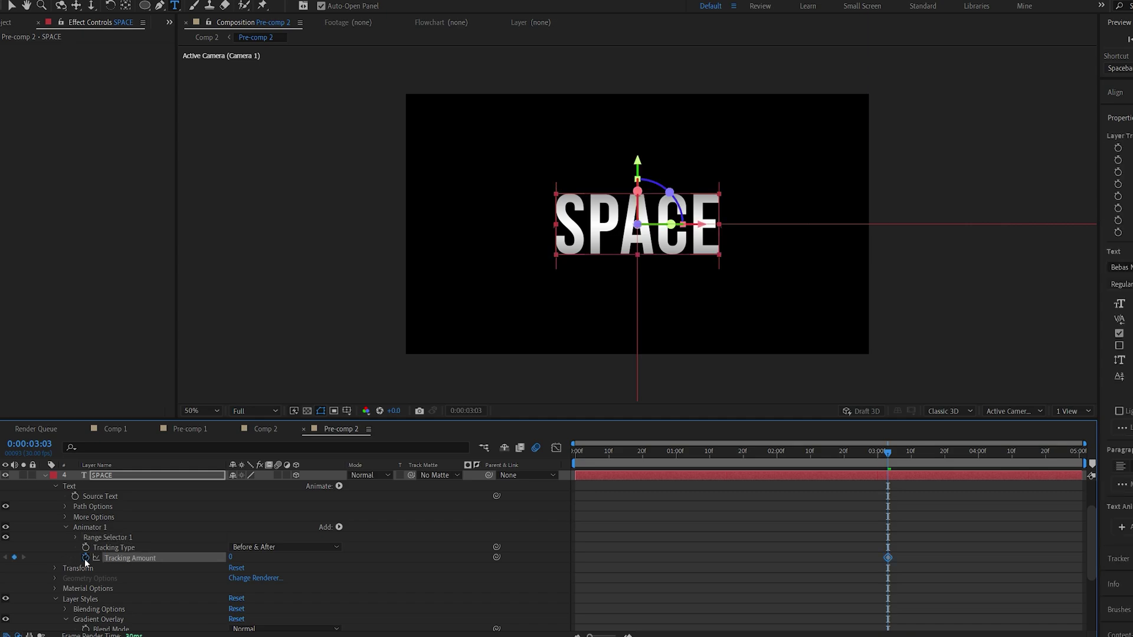
# At 5:00, set Tracking Amount to 3 and scrub back to preview.
pyautogui.click(1083, 452)
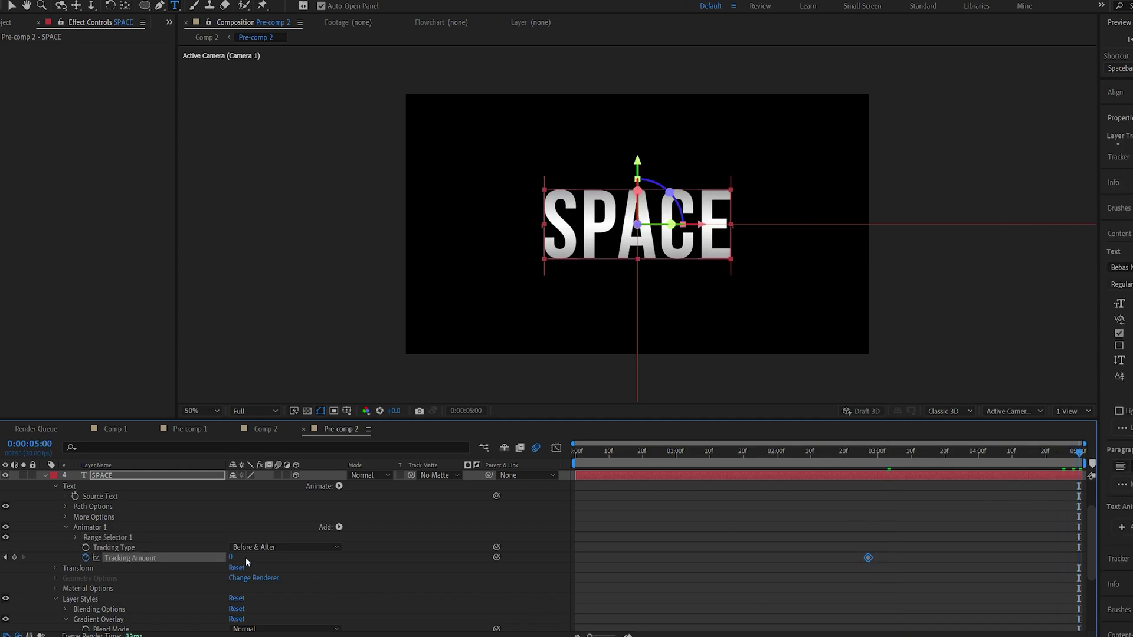
pyautogui.click(229, 557)
pyautogui.write('3')
pyautogui.press('Return')
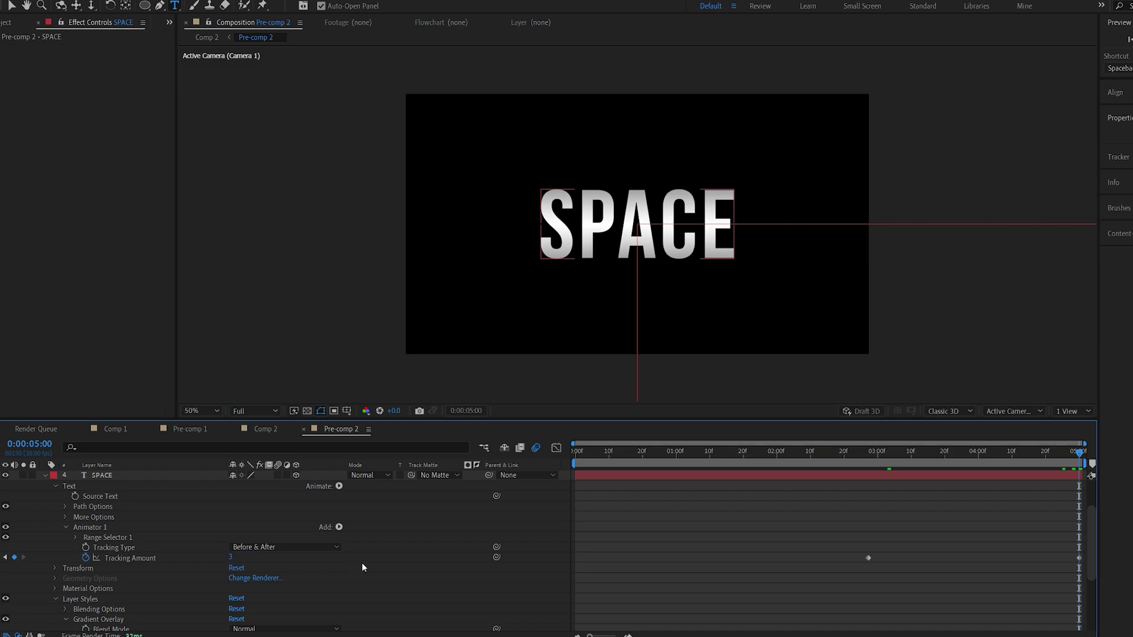
pyautogui.moveTo(828, 451); pyautogui.dragTo(841, 479)
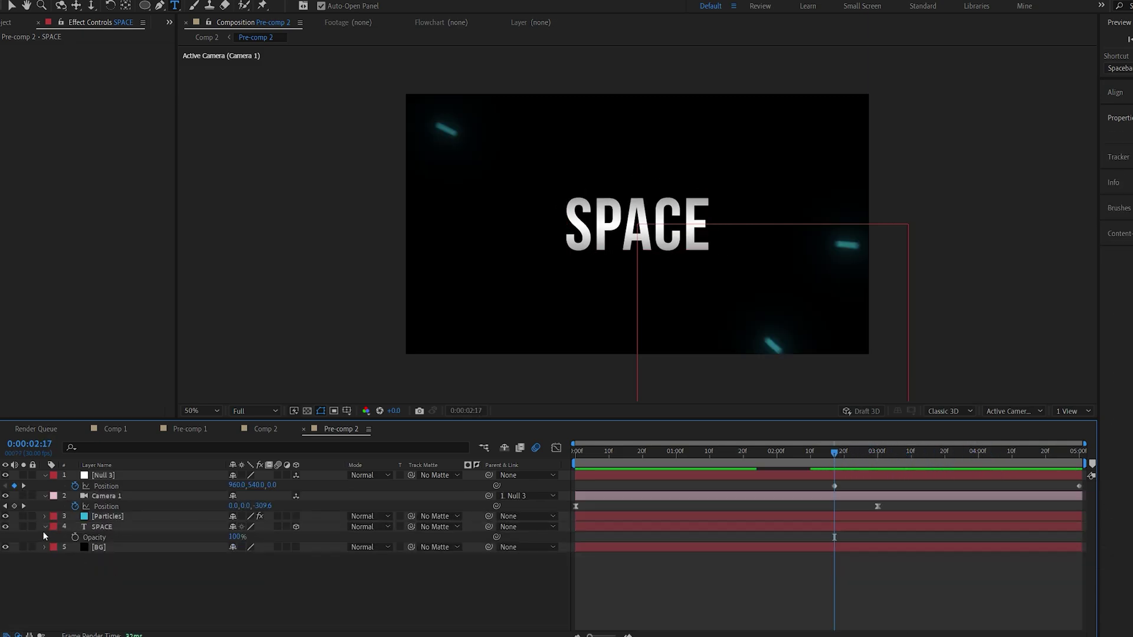
# Create a new black (000000) solid layer.
pyautogui.click(45, 528)
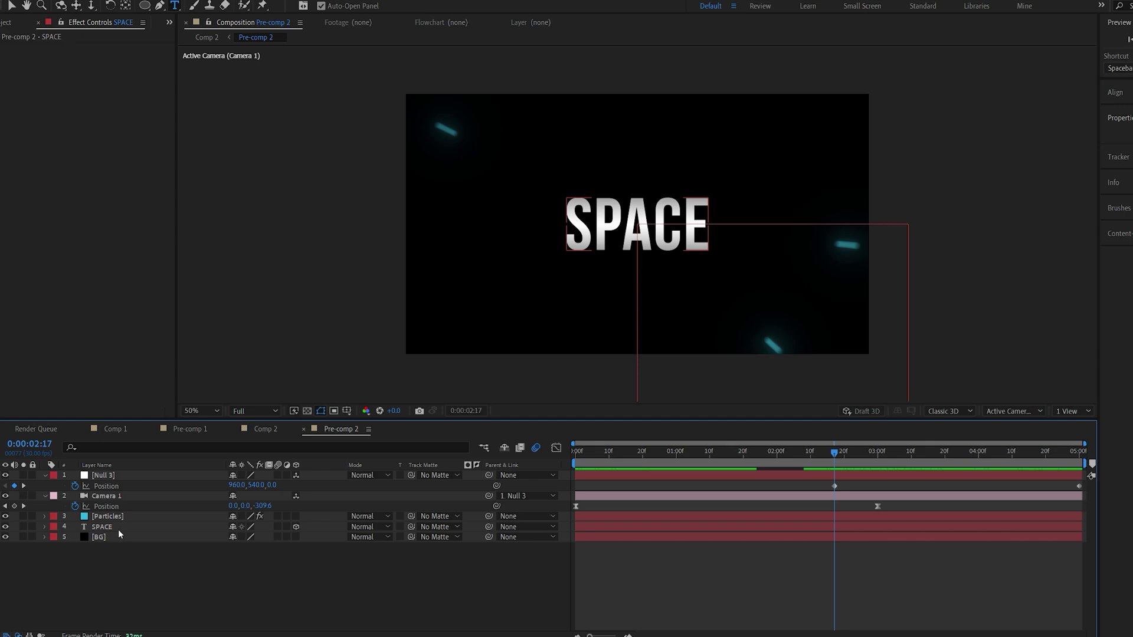
pyautogui.click(278, 594)
pyautogui.click(368, 429)
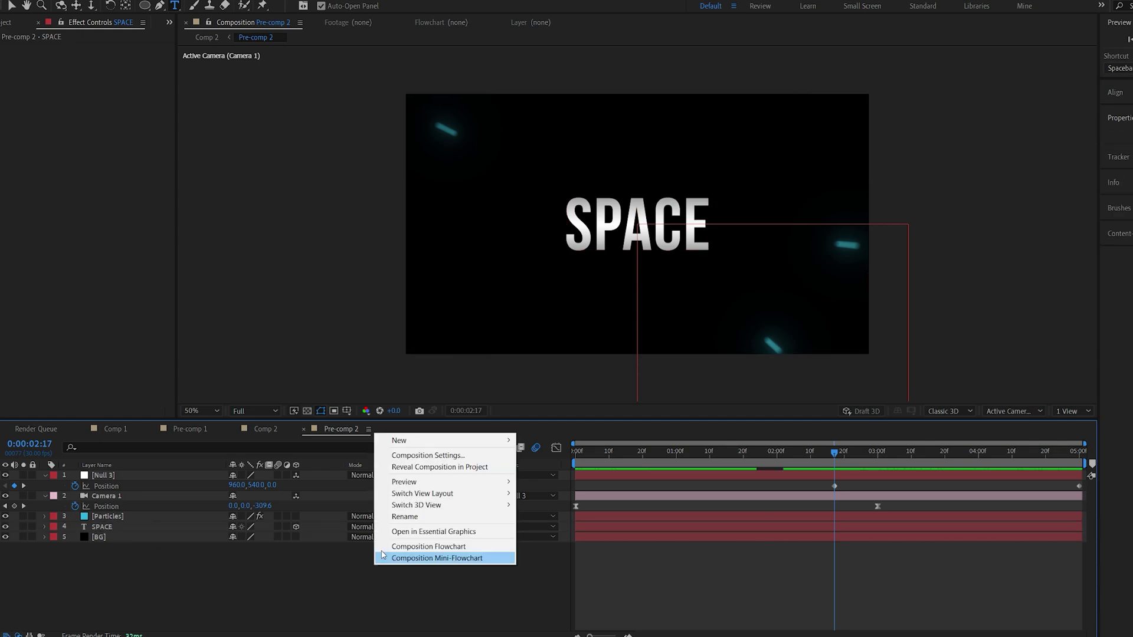
pyautogui.moveTo(440, 441)
pyautogui.click(573, 466)
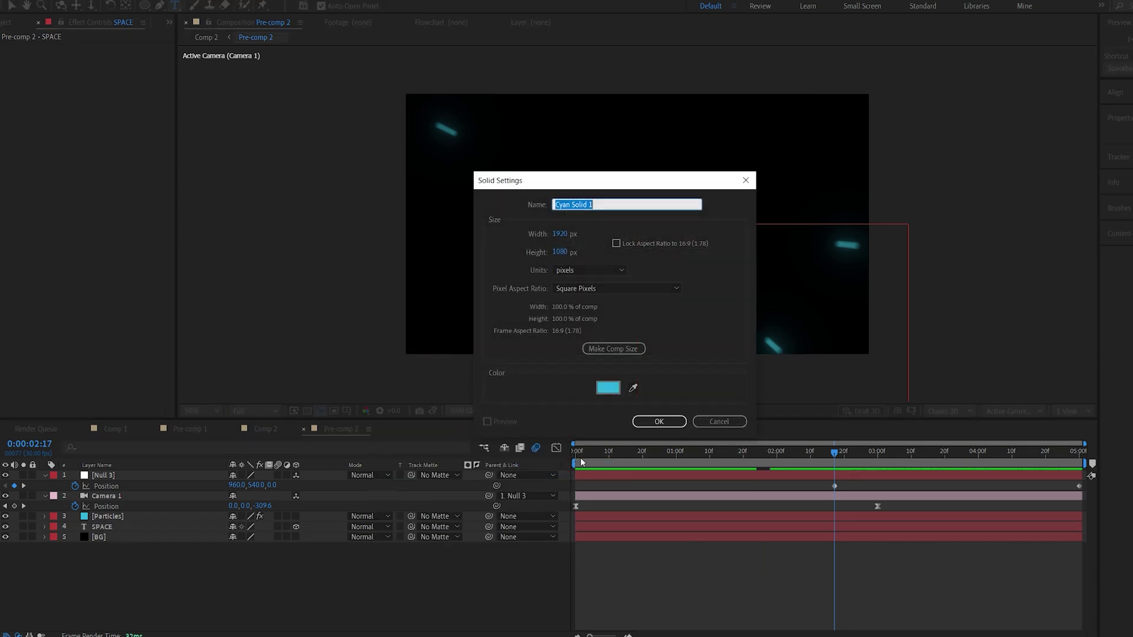
pyautogui.click(608, 388)
pyautogui.write('000000')
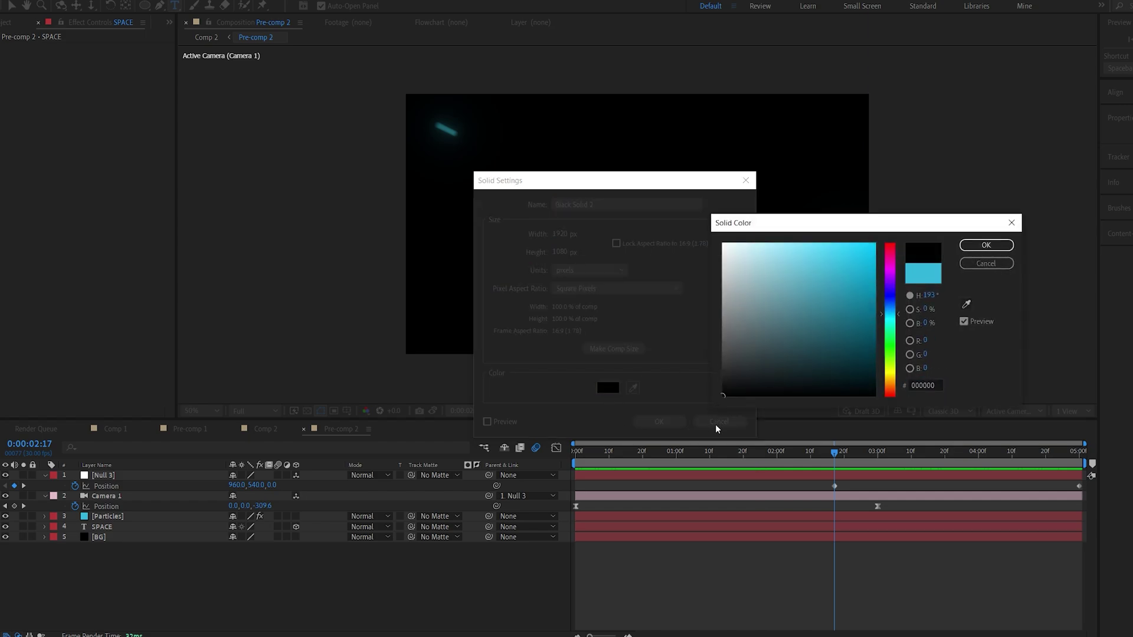
pyautogui.press('Return')
pyautogui.press('Return')
# Apply a swapped-colour Radial Gradient Ramp to the solid and reposition its start and end points.
pyautogui.hotkey('ctrl', 'space')
pyautogui.write('grad')
pyautogui.click(642, 458)
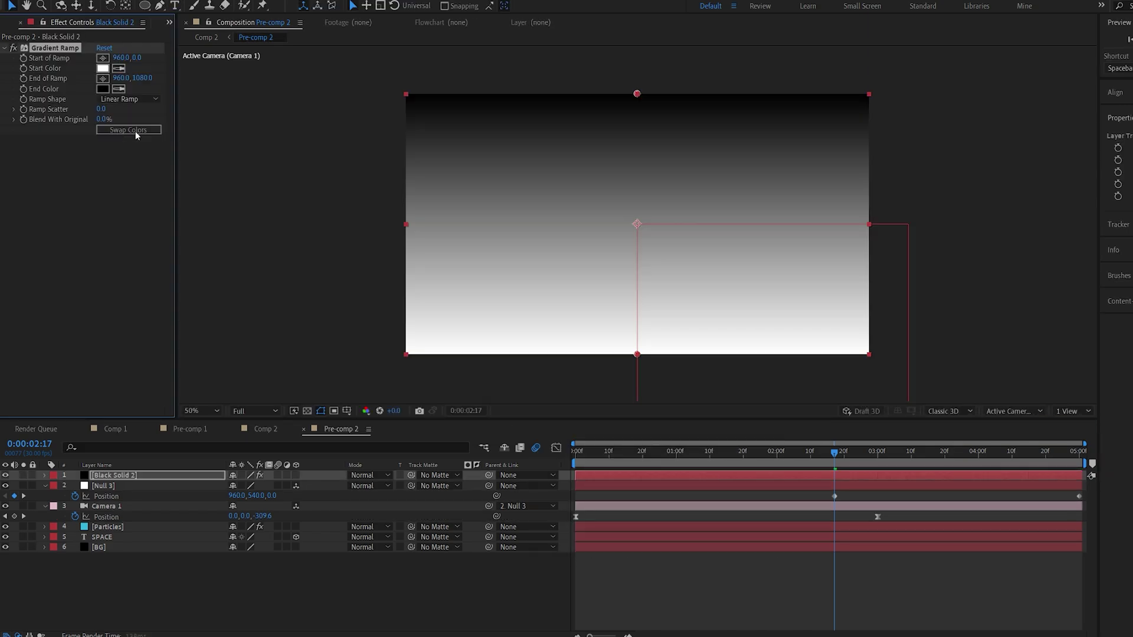
pyautogui.click(156, 129)
pyautogui.click(137, 98)
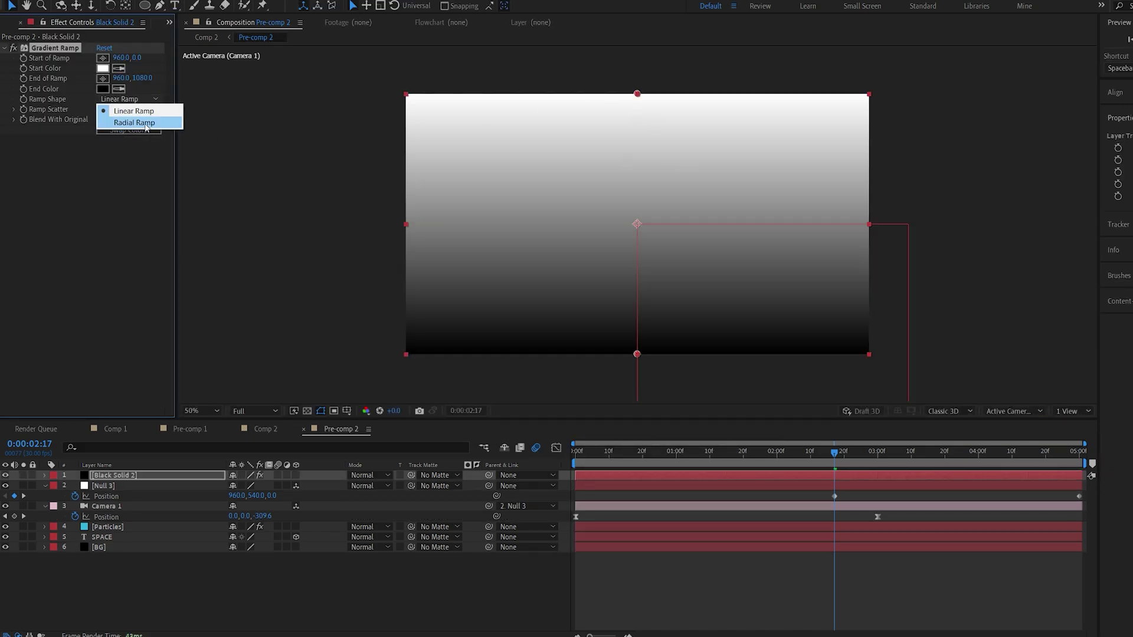
pyautogui.click(127, 122)
pyautogui.moveTo(638, 94); pyautogui.dragTo(630, 211)
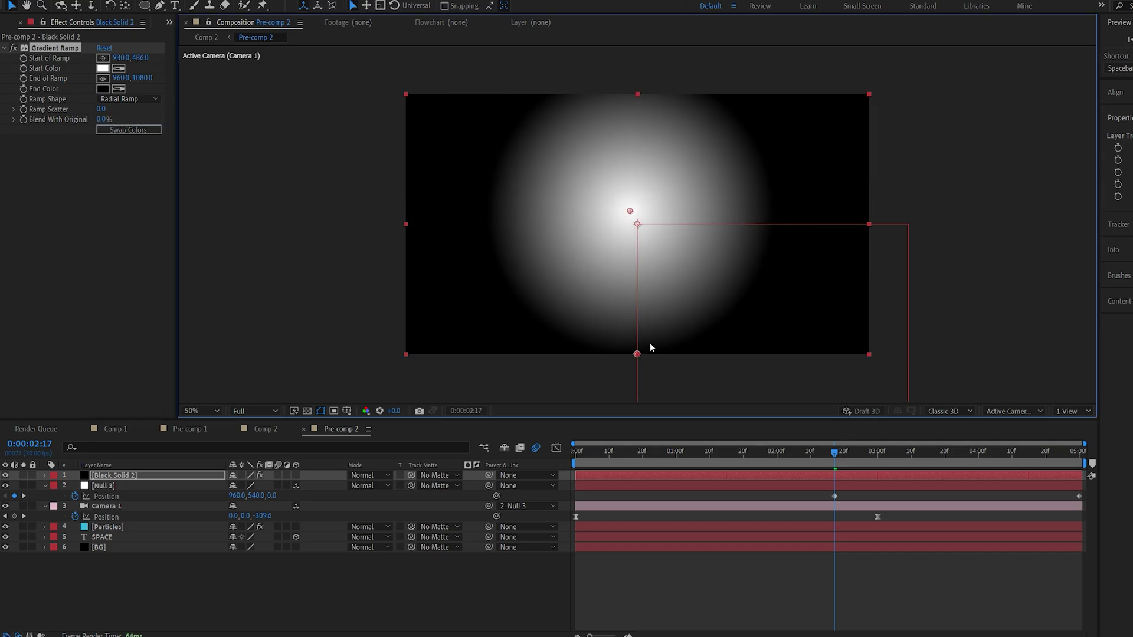
pyautogui.moveTo(637, 354); pyautogui.dragTo(636, 301)
pyautogui.moveTo(630, 211); pyautogui.dragTo(632, 231)
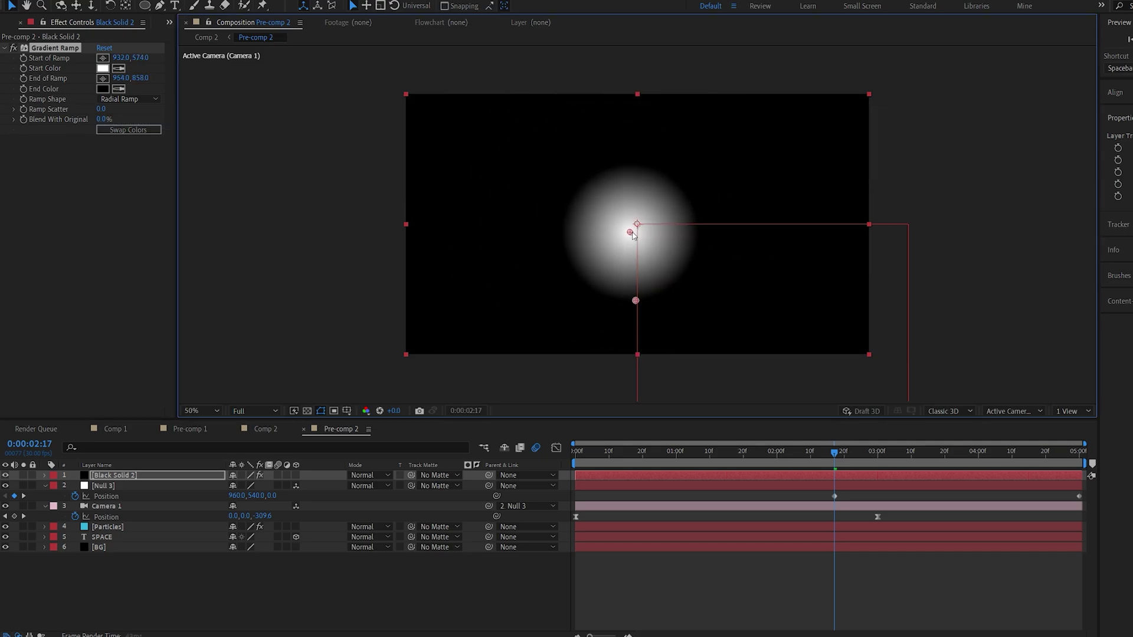
pyautogui.moveTo(635, 301); pyautogui.dragTo(634, 323)
# Scale the solid unproportionally to 157×78% and precompose it as Grad.
pyautogui.press('s')
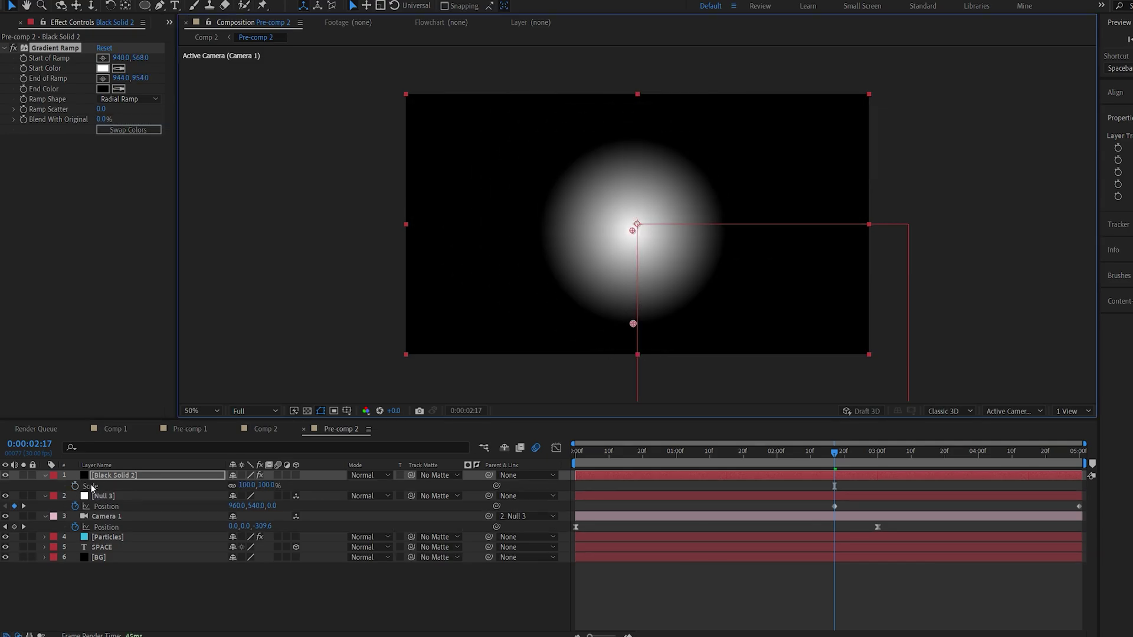
pyautogui.click(249, 485)
pyautogui.press('Tab')
pyautogui.write('78')
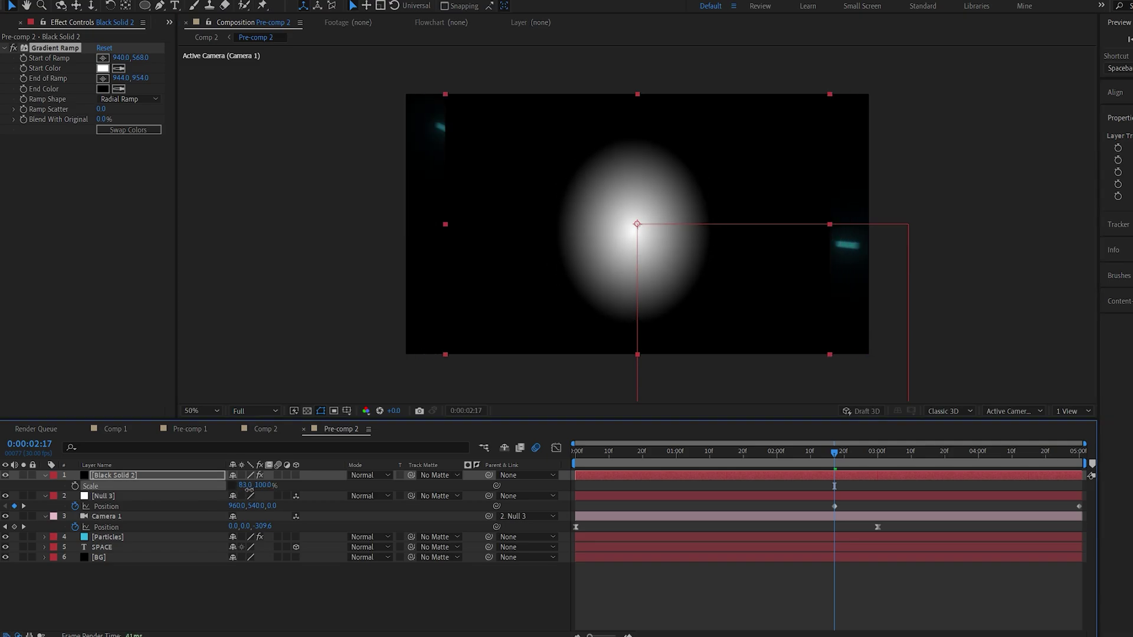
pyautogui.press('Return')
pyautogui.moveTo(252, 491); pyautogui.dragTo(286, 492)
pyautogui.hotkey('ctrl', 'shift', 'c')
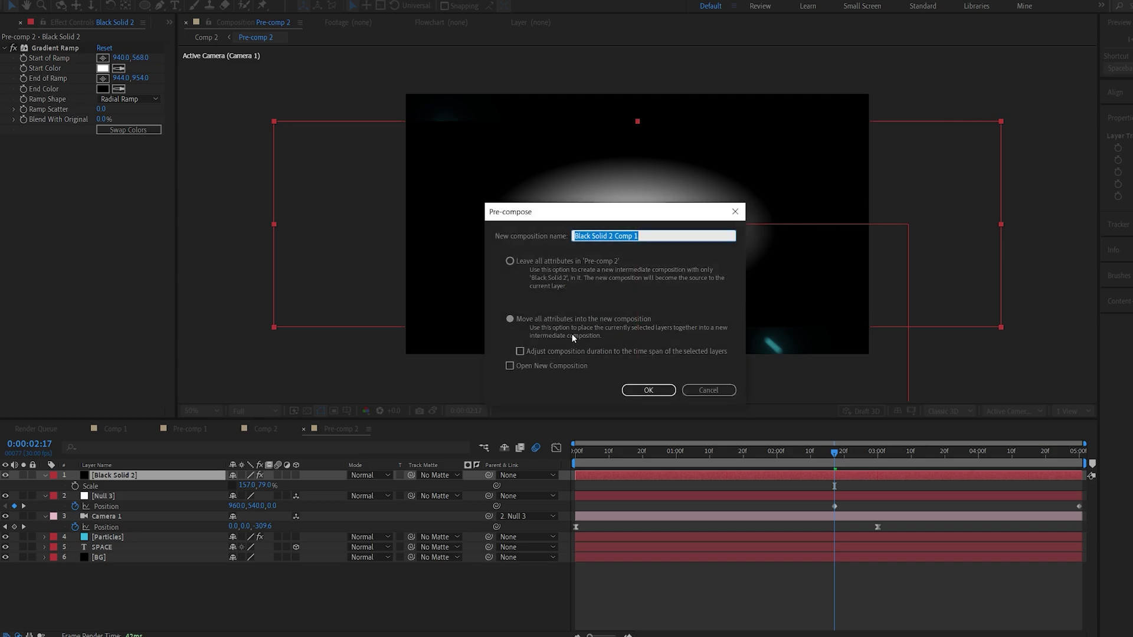
pyautogui.write('Grad')
pyautogui.click(641, 392)
# Send Grad to the bottom and apply Gradient Wipe to SPACE with 50% softness.
pyautogui.hotkey('ctrl', 'shift', '[')
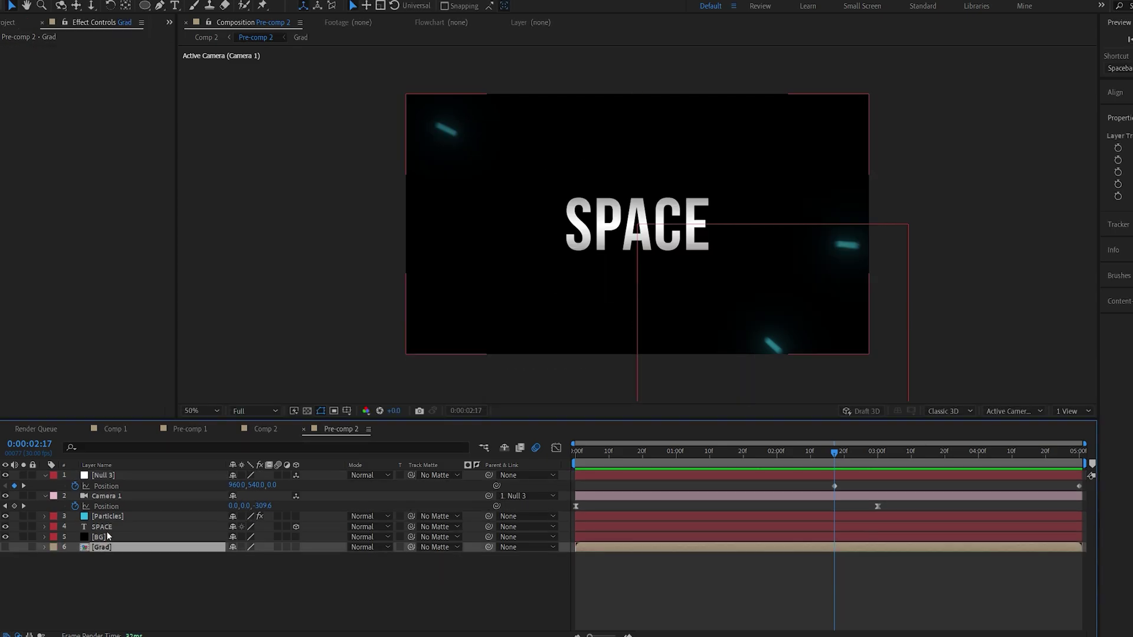
pyautogui.click(114, 528)
pyautogui.hotkey('ctrl', 'space')
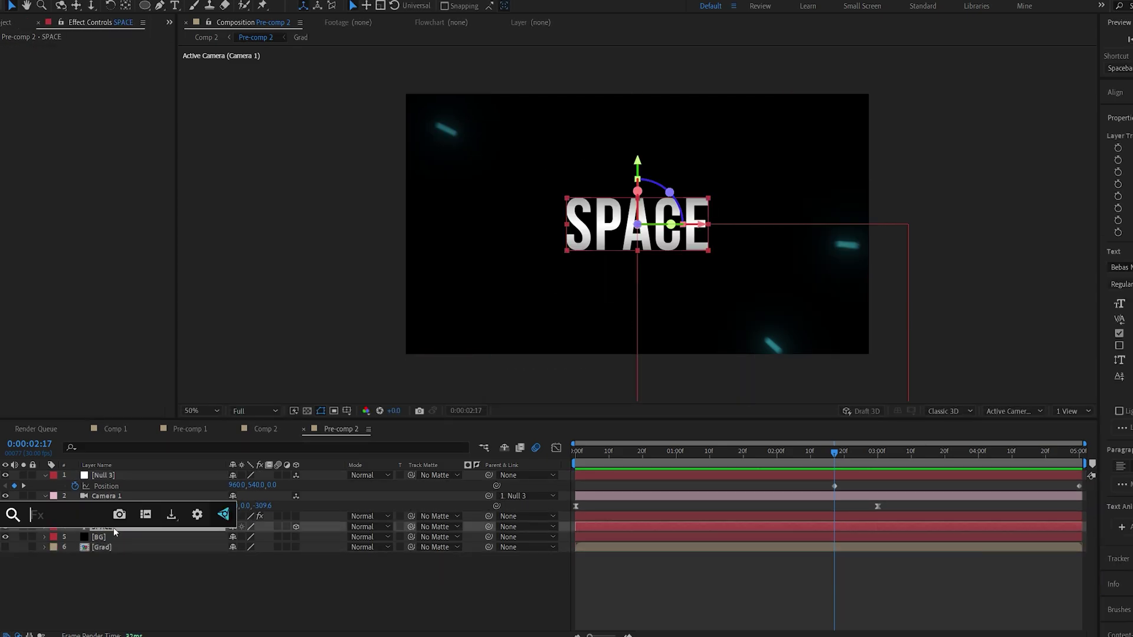
pyautogui.write('gra')
pyautogui.click(119, 524)
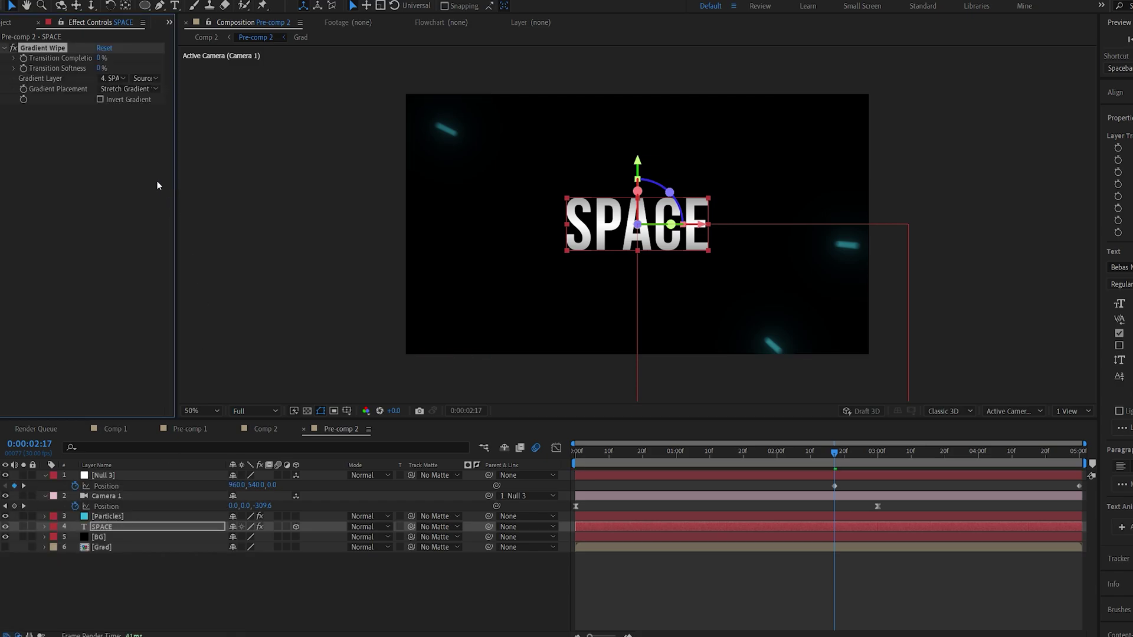
pyautogui.click(99, 68)
pyautogui.write('50')
pyautogui.press('Return')
# Keyframe Transition Completion from 100% to 0% at 3:22, then shift both keyframes earlier.
pyautogui.click(24, 58)
pyautogui.click(101, 58)
pyautogui.write('100')
pyautogui.press('Return')
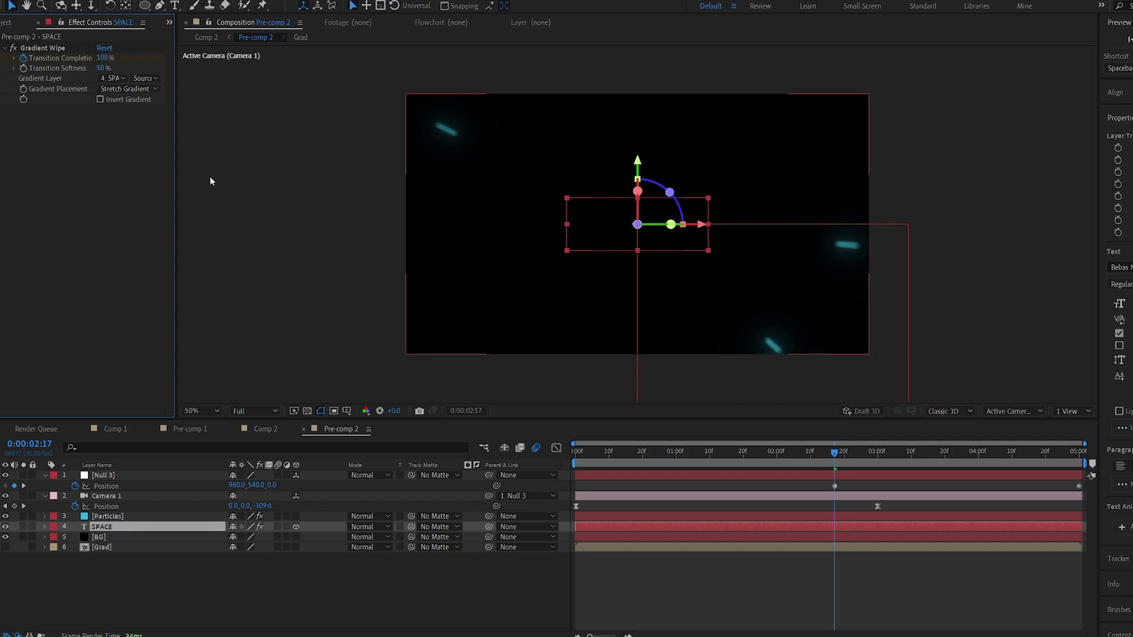
pyautogui.click(952, 463)
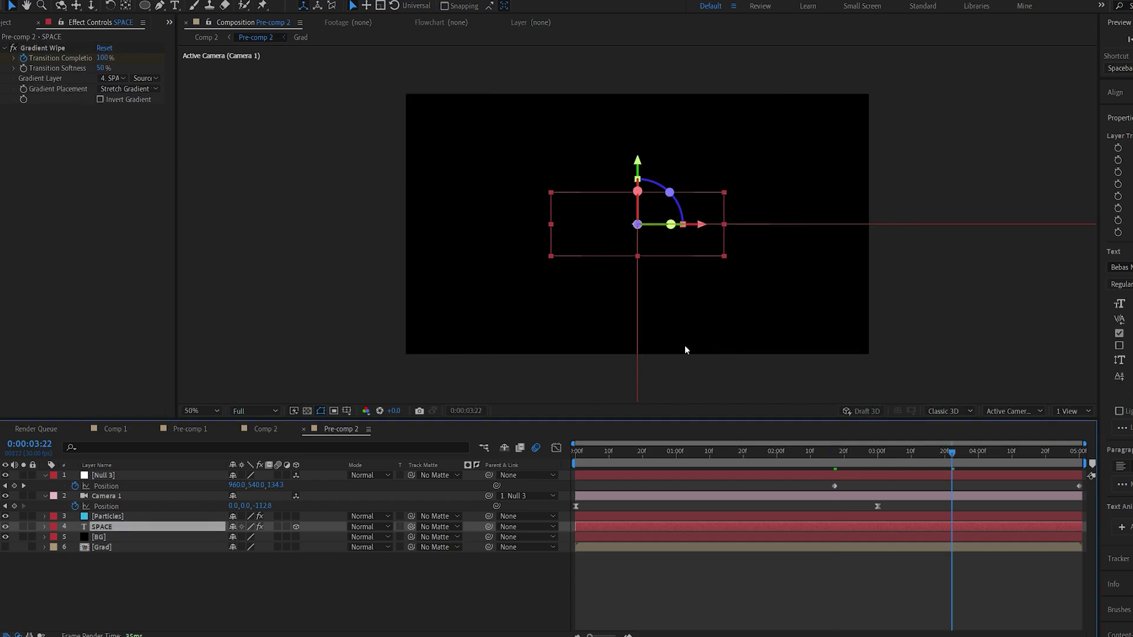
pyautogui.moveTo(105, 58); pyautogui.dragTo(105, 173)
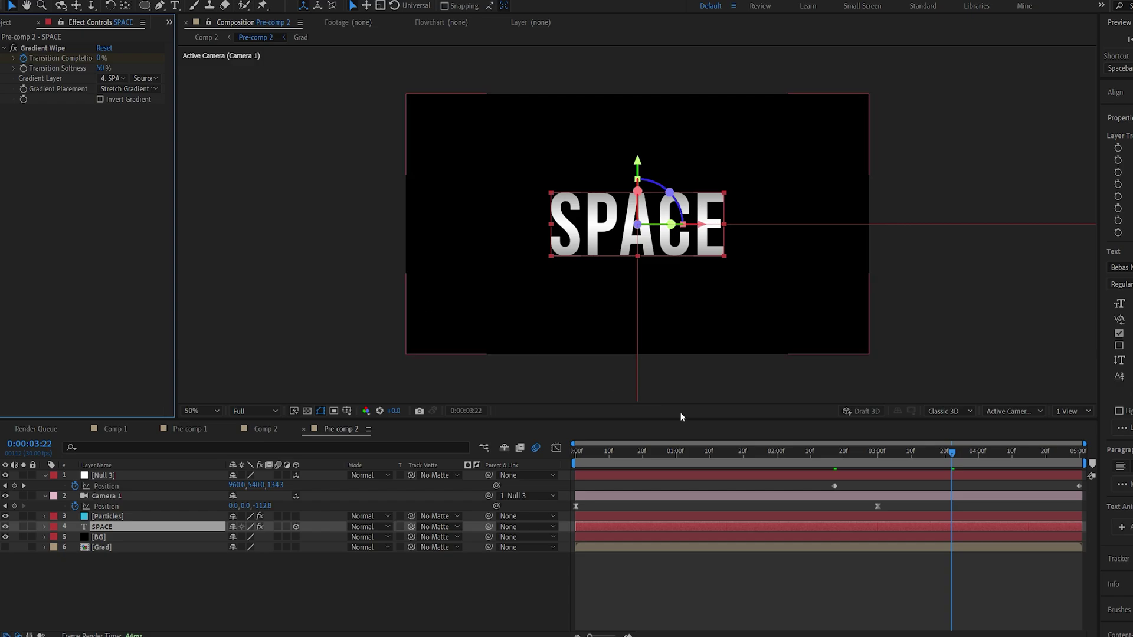
pyautogui.press('u')
pyautogui.moveTo(975, 558); pyautogui.dragTo(819, 558)
pyautogui.moveTo(811, 461)
pyautogui.mouseDown()
pyautogui.moveTo(846, 463)
pyautogui.moveTo(813, 463)
pyautogui.mouseUp()
# Set the Gradient Wipe's gradient layer to Grad and scrub to check the reveal.
pyautogui.click(93, 104)
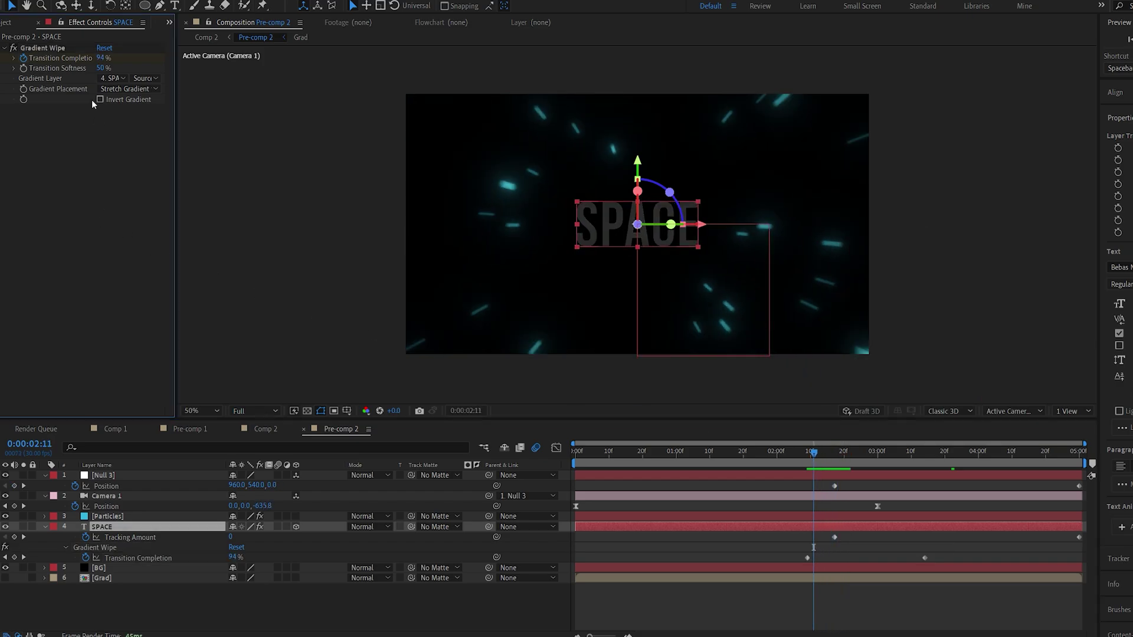
pyautogui.click(112, 78)
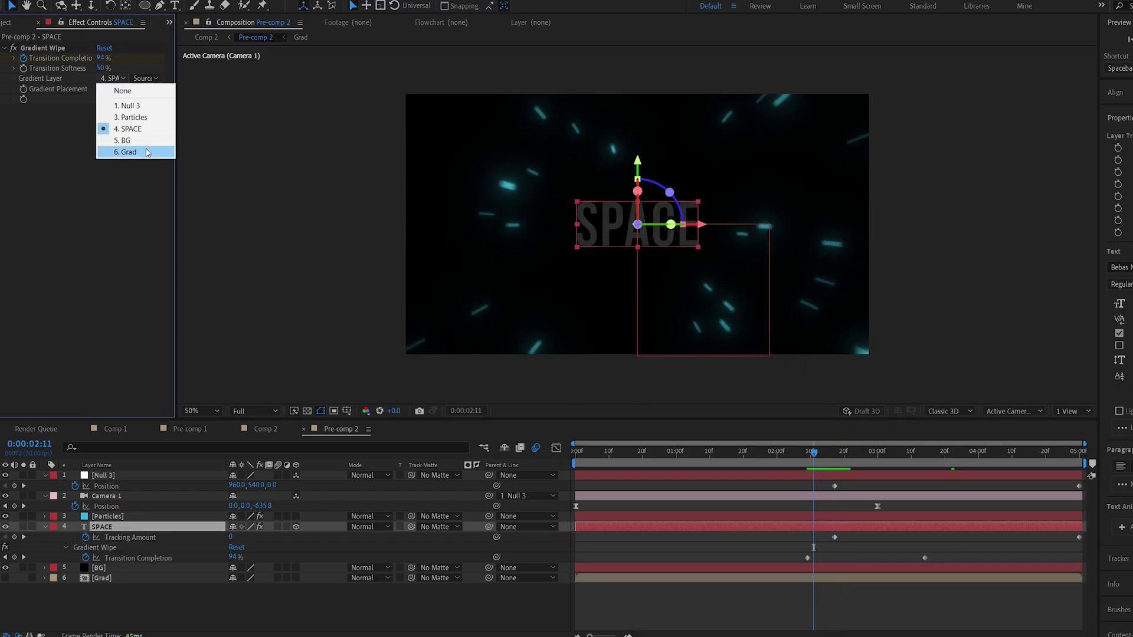
pyautogui.click(121, 154)
pyautogui.click(822, 454)
pyautogui.moveTo(822, 456)
pyautogui.mouseDown()
pyautogui.moveTo(857, 455)
pyautogui.moveTo(841, 456)
pyautogui.mouseUp()
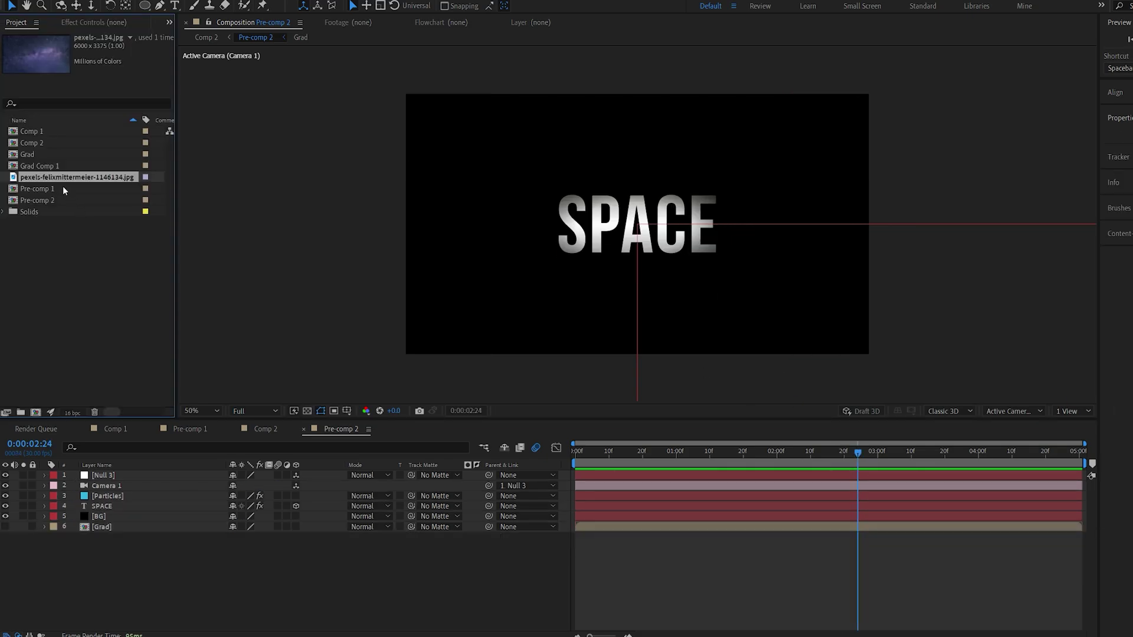
# Bring the starfield photo in as a 3D layer pushed far behind the title.
pyautogui.moveTo(55, 178); pyautogui.dragTo(256, 512)
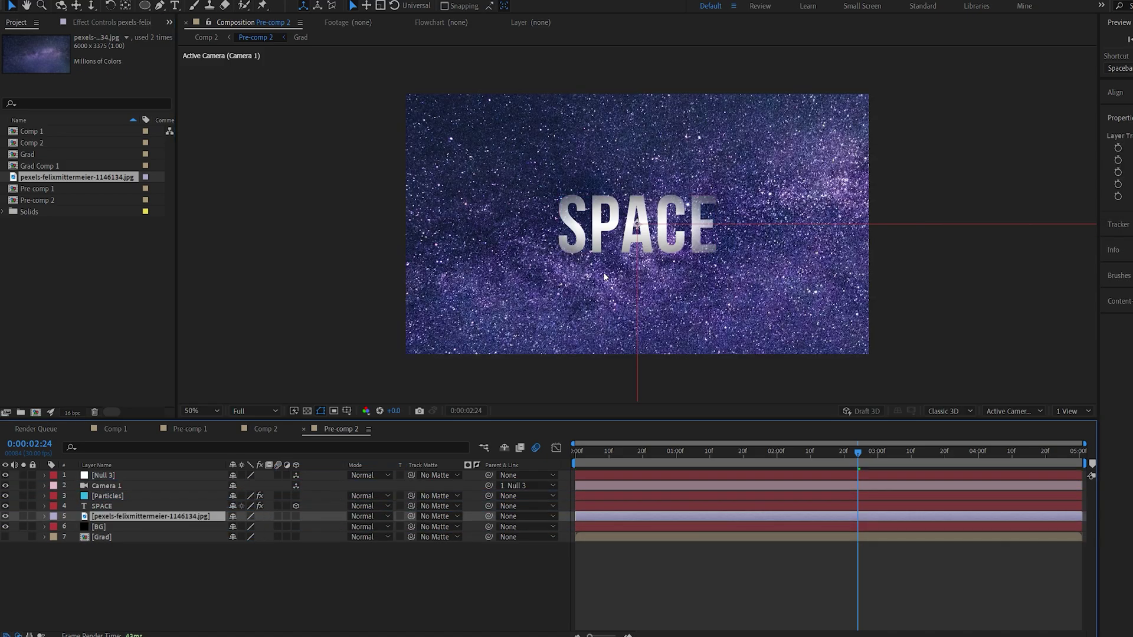
pyautogui.click(296, 517)
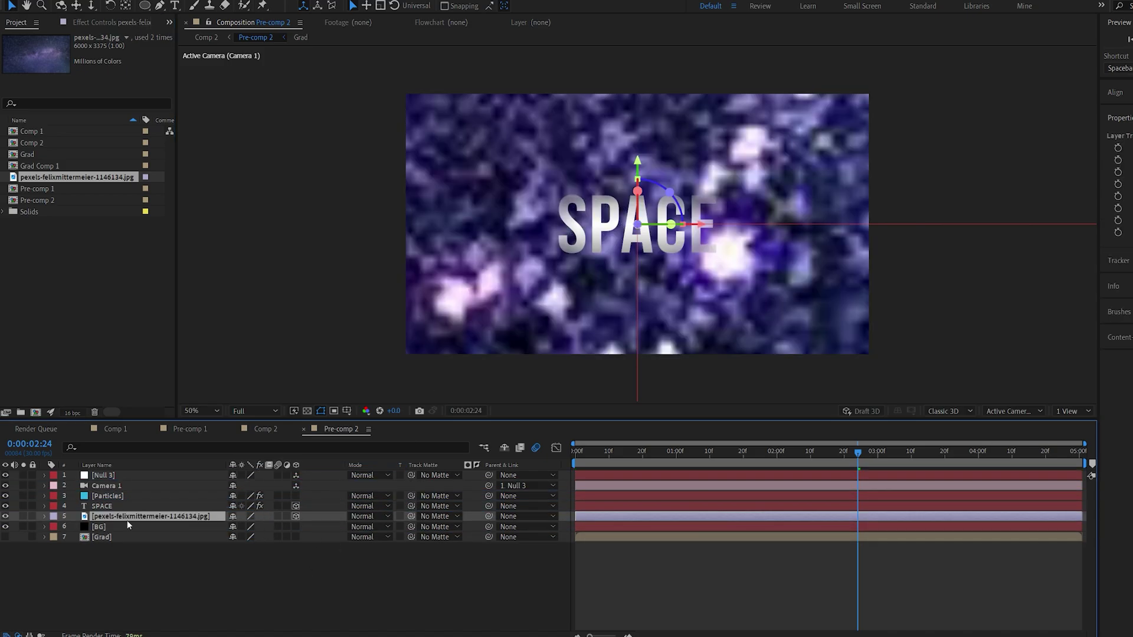
pyautogui.press('p')
pyautogui.moveTo(278, 526); pyautogui.dragTo(1033, 484)
pyautogui.moveTo(600, 455); pyautogui.dragTo(576, 455)
# Enlarge the starfield to fill the frame, dim it to 20% opacity, and preview.
pyautogui.press('s')
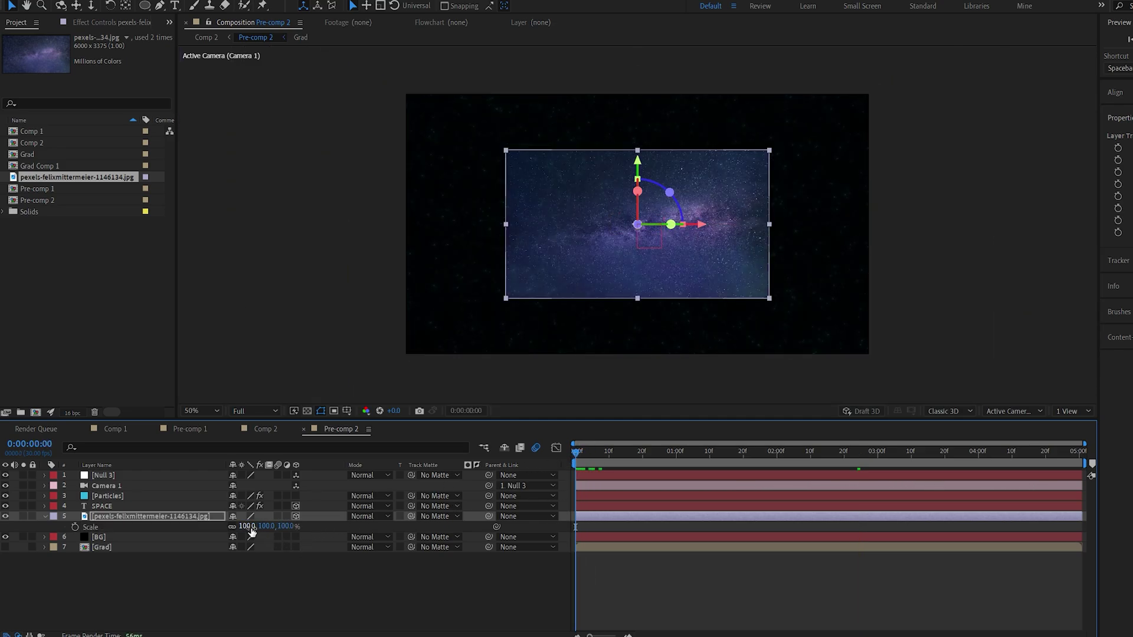
pyautogui.moveTo(247, 527); pyautogui.dragTo(299, 523)
pyautogui.press('t')
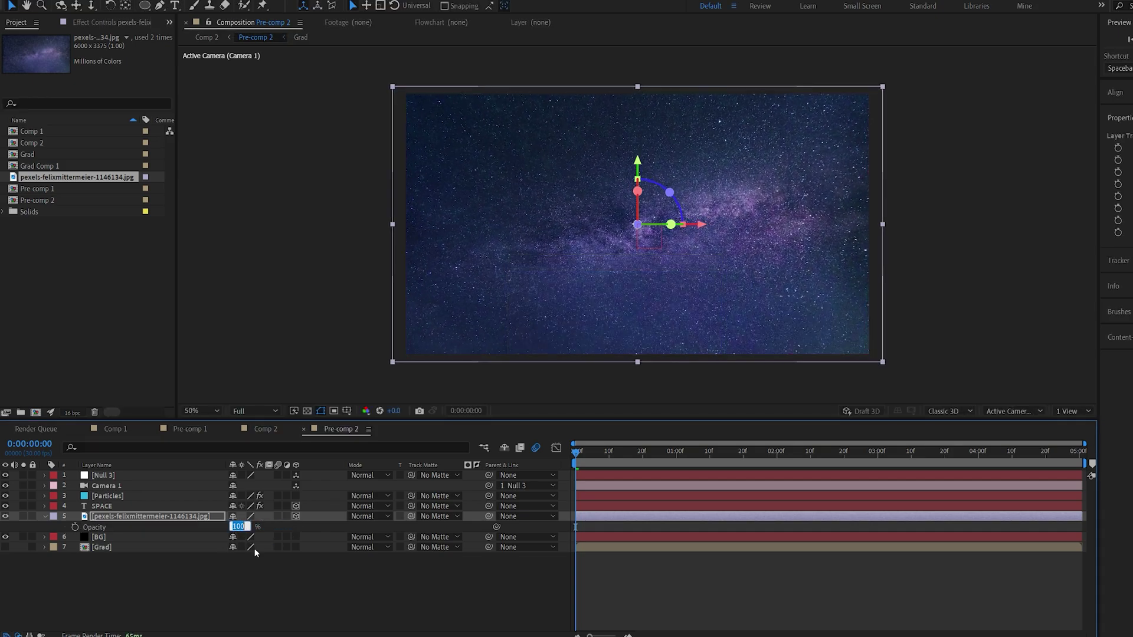
pyautogui.write('20')
pyautogui.press('Return')
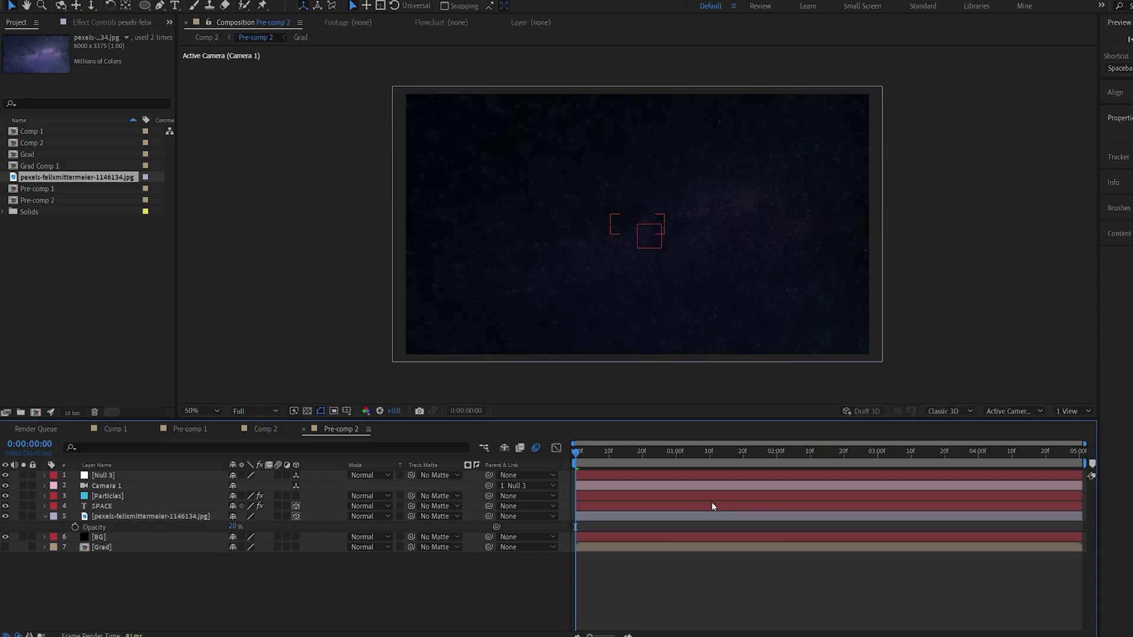
pyautogui.press('space')
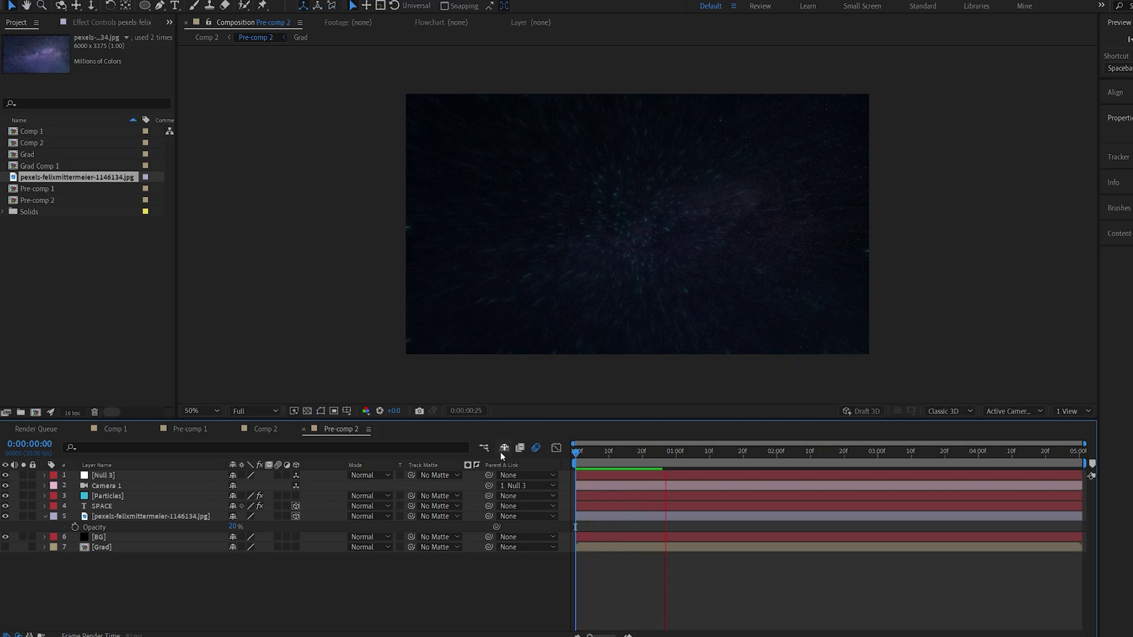
pyautogui.rightClick(471, 603)
# Create a new solid named Saber and make it a 3D layer.
pyautogui.moveTo(519, 478)
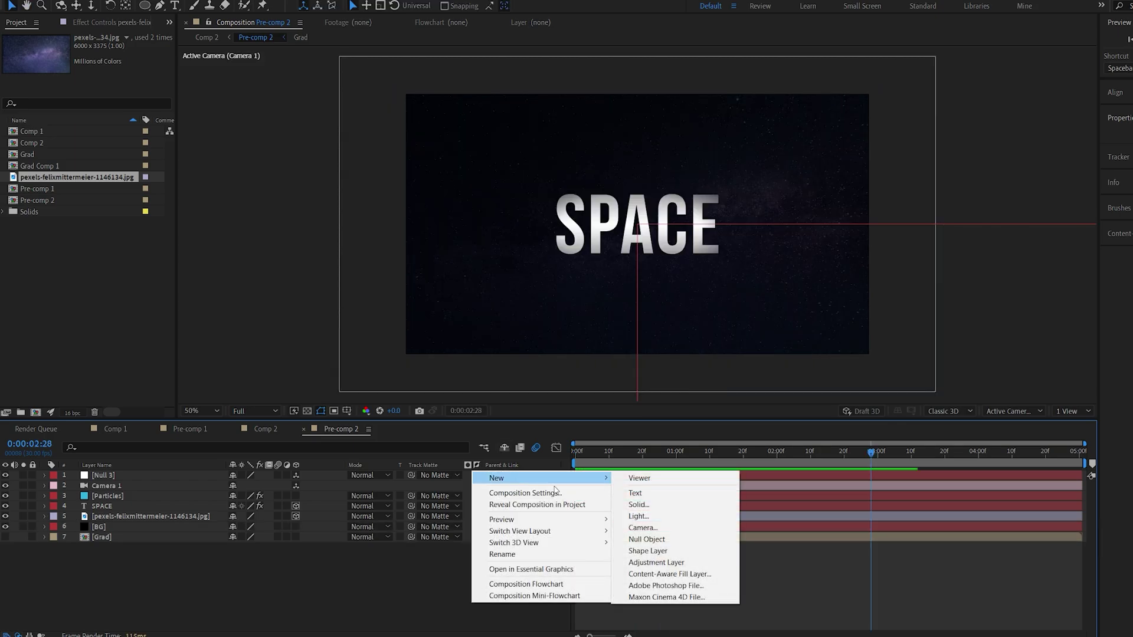
pyautogui.click(681, 506)
pyautogui.write('Saber')
pyautogui.click(657, 420)
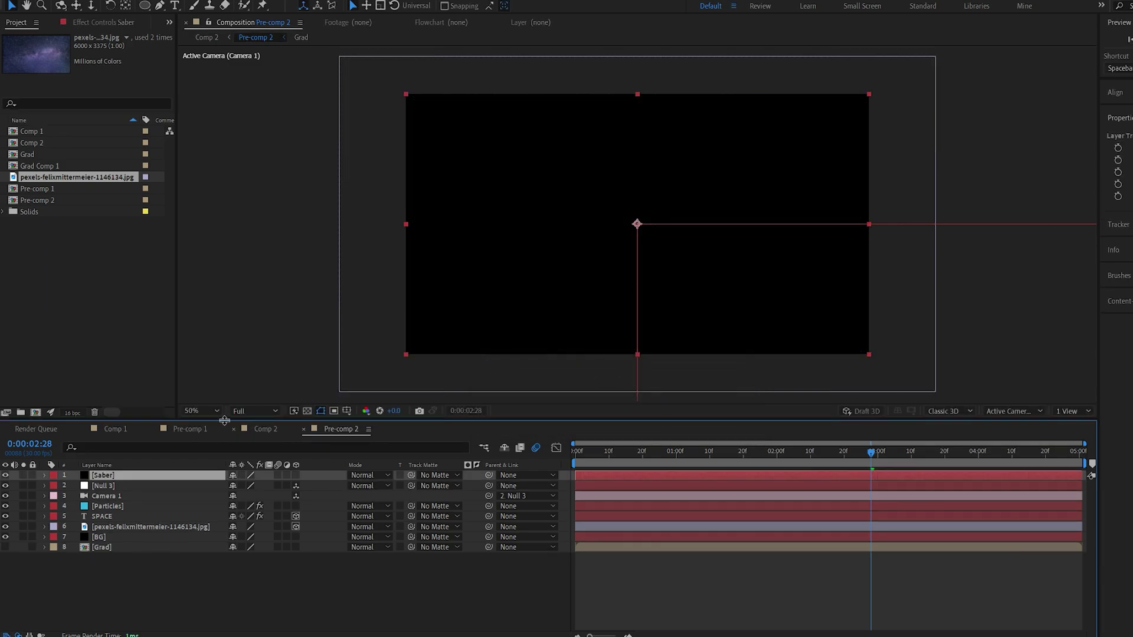
pyautogui.click(97, 21)
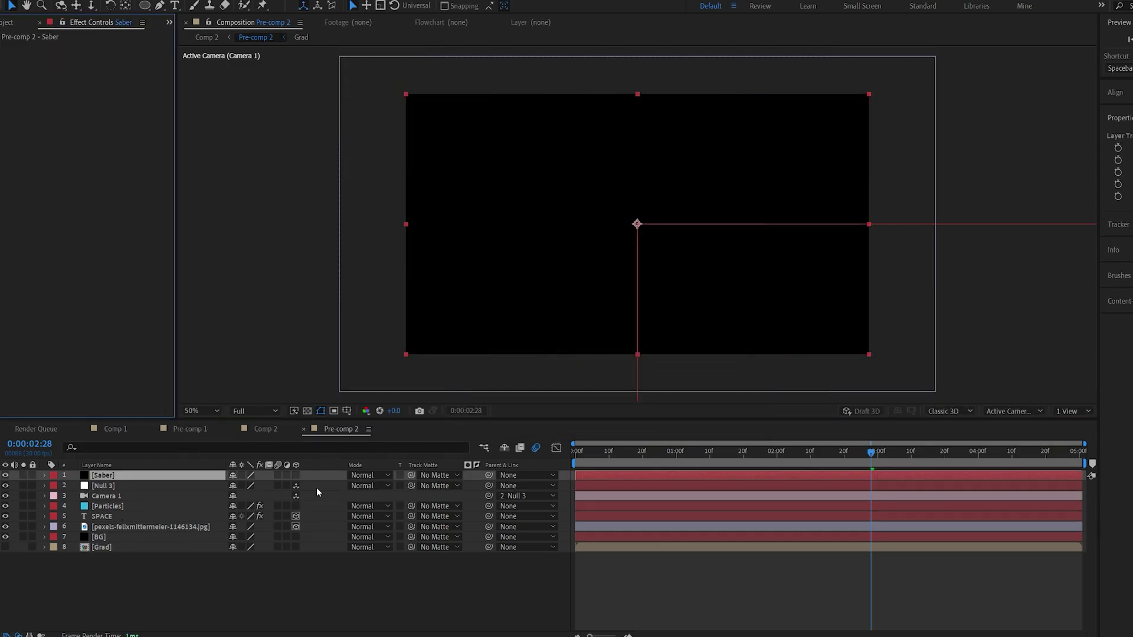
pyautogui.click(296, 475)
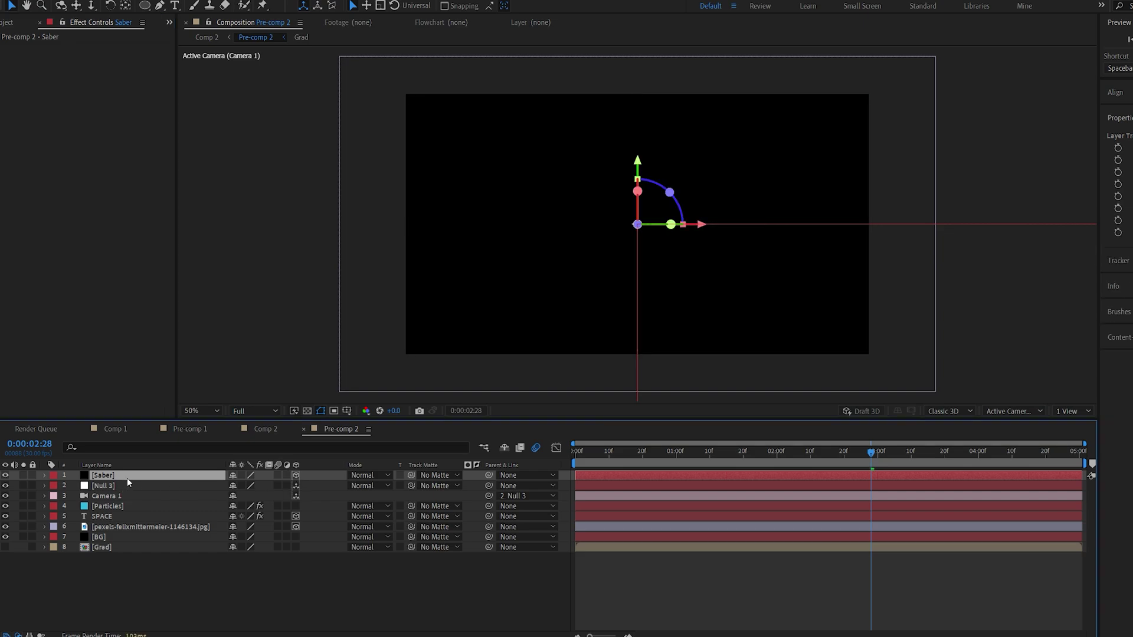
# Check SPACE's position, then scale the Saber solid down to 45%.
pyautogui.click(113, 517)
pyautogui.press('p')
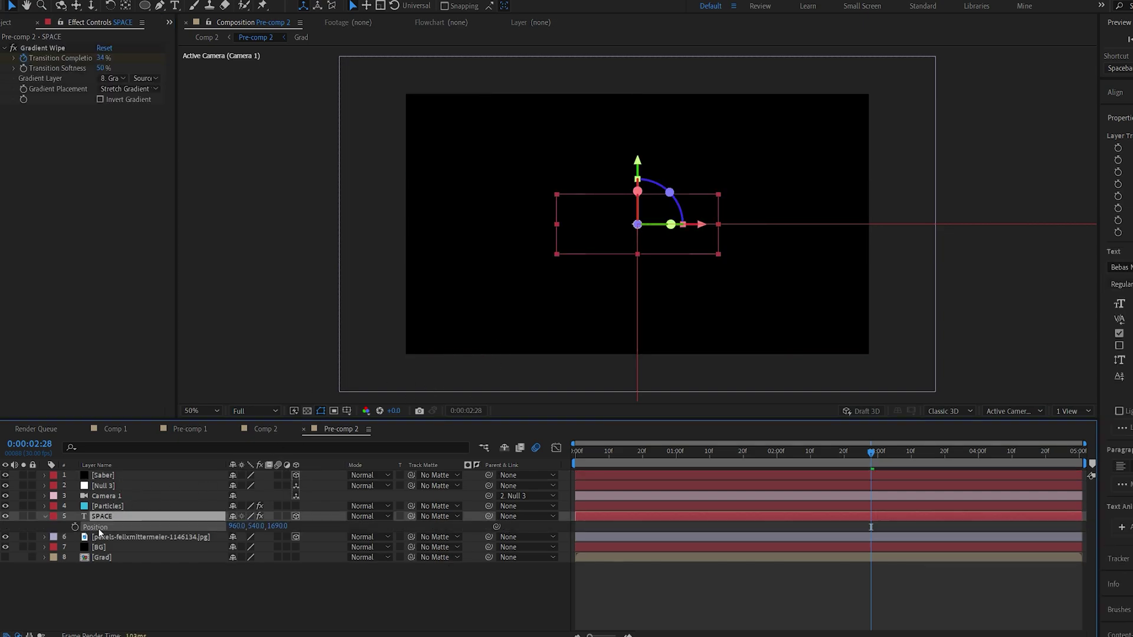
pyautogui.click(109, 476)
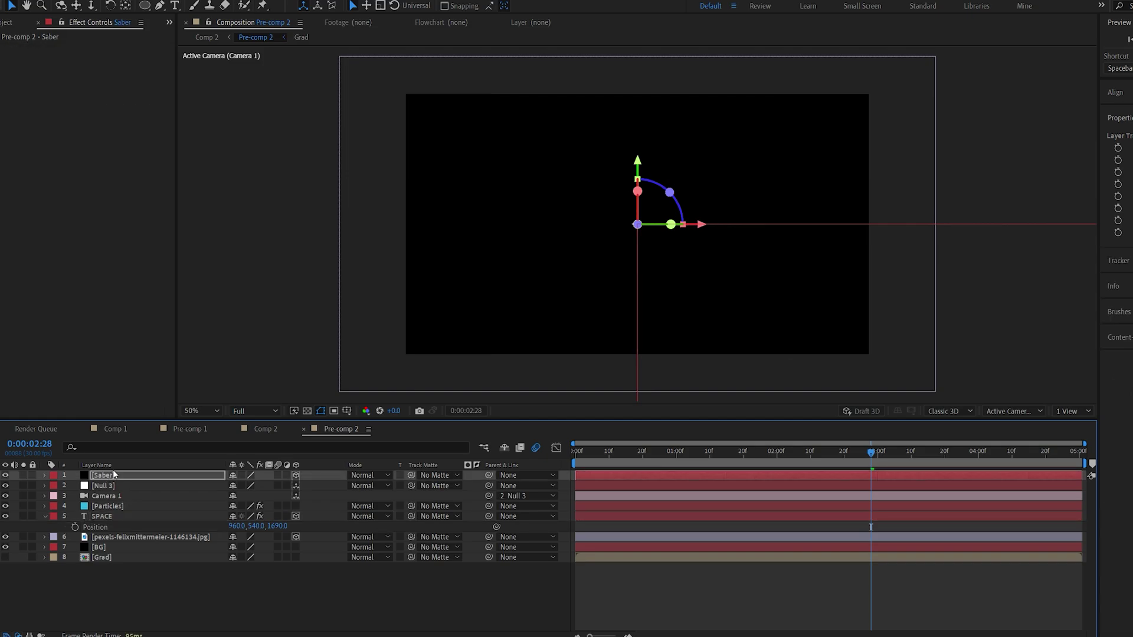
pyautogui.moveTo(887, 452); pyautogui.dragTo(913, 463)
pyautogui.press('s')
pyautogui.moveTo(249, 485); pyautogui.dragTo(217, 485)
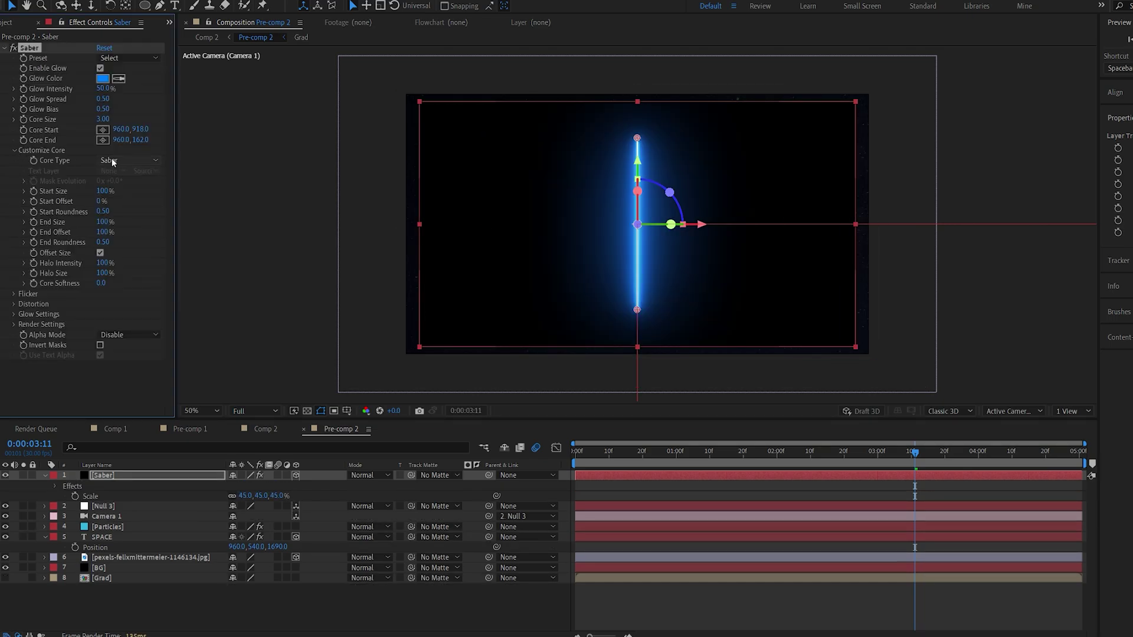
# Make the Saber effect trace the SPACE text layer and blend the layer in Add mode.
pyautogui.click(112, 160)
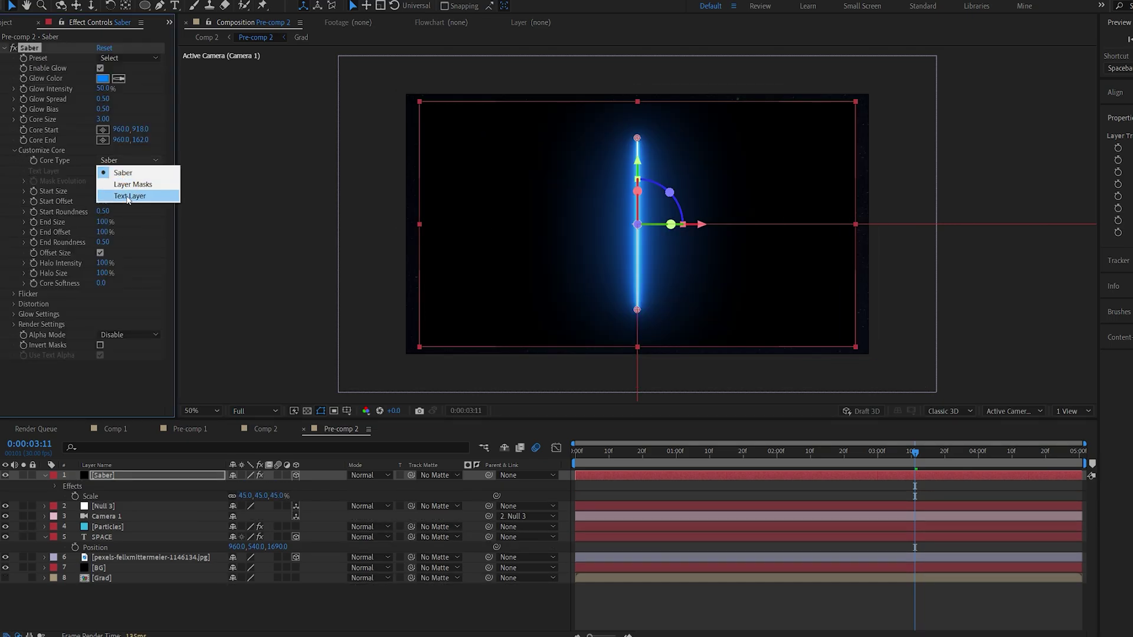
pyautogui.click(128, 197)
pyautogui.click(119, 171)
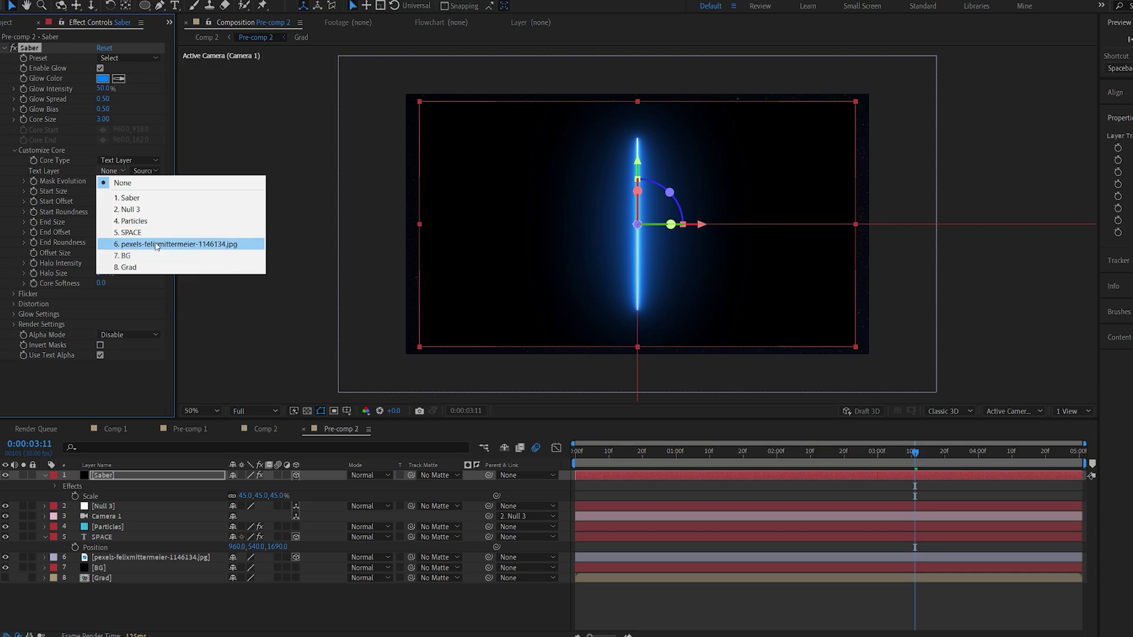
pyautogui.click(157, 232)
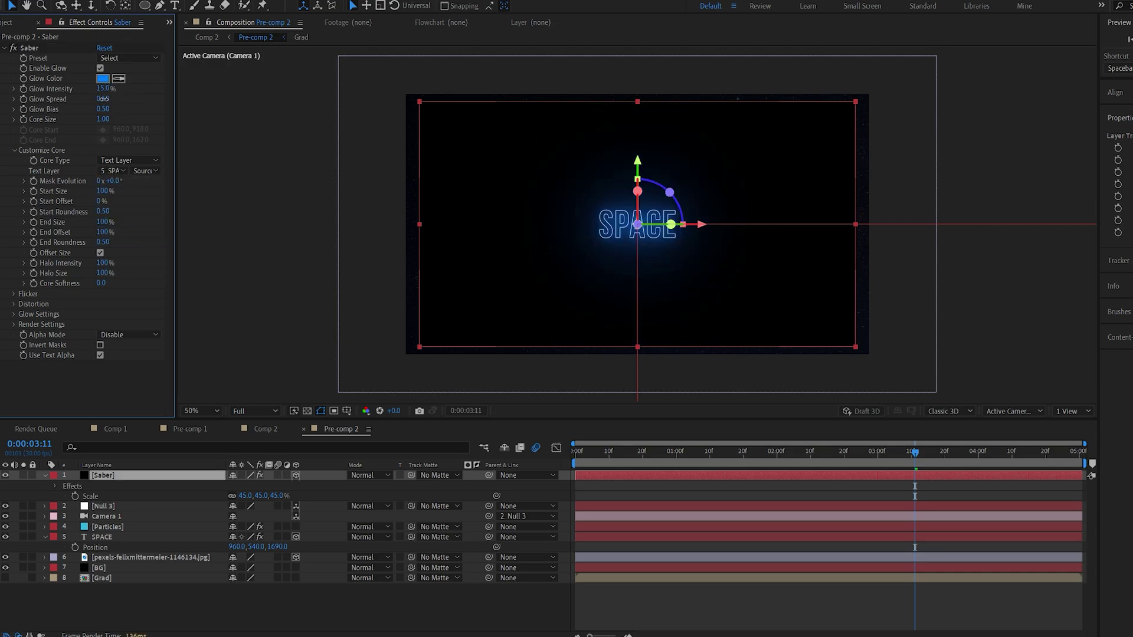
pyautogui.click(355, 475)
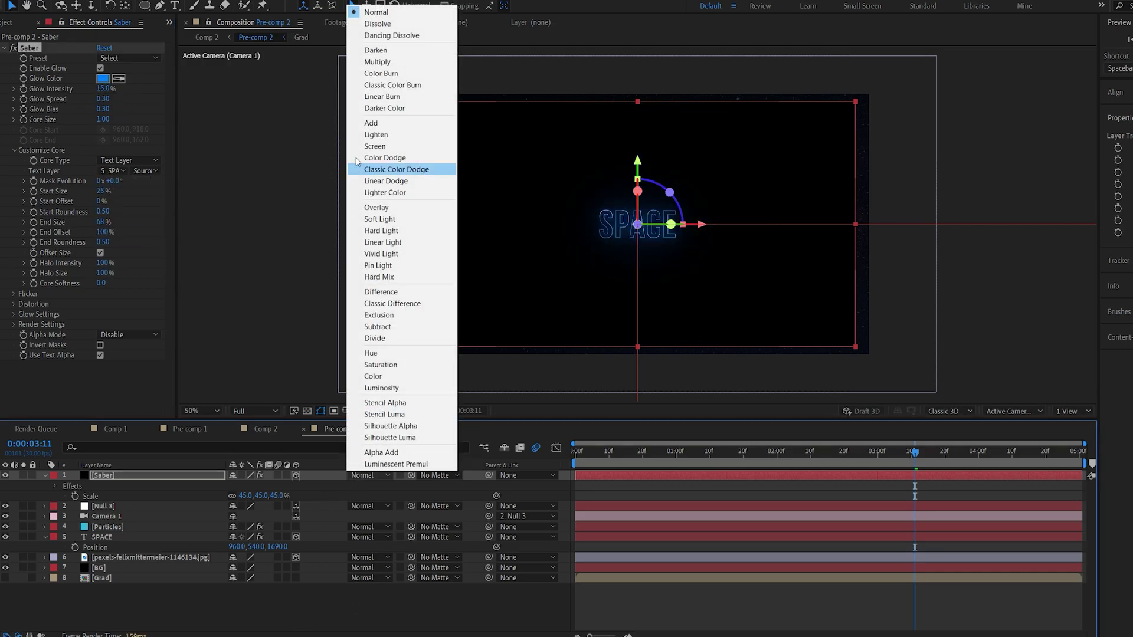
pyautogui.click(360, 124)
# Scale the Saber layer to 84% and keyframe its opacity at 0% near 2:10.
pyautogui.press('s')
pyautogui.moveTo(244, 486); pyautogui.dragTo(277, 485)
pyautogui.moveTo(915, 452); pyautogui.dragTo(811, 452)
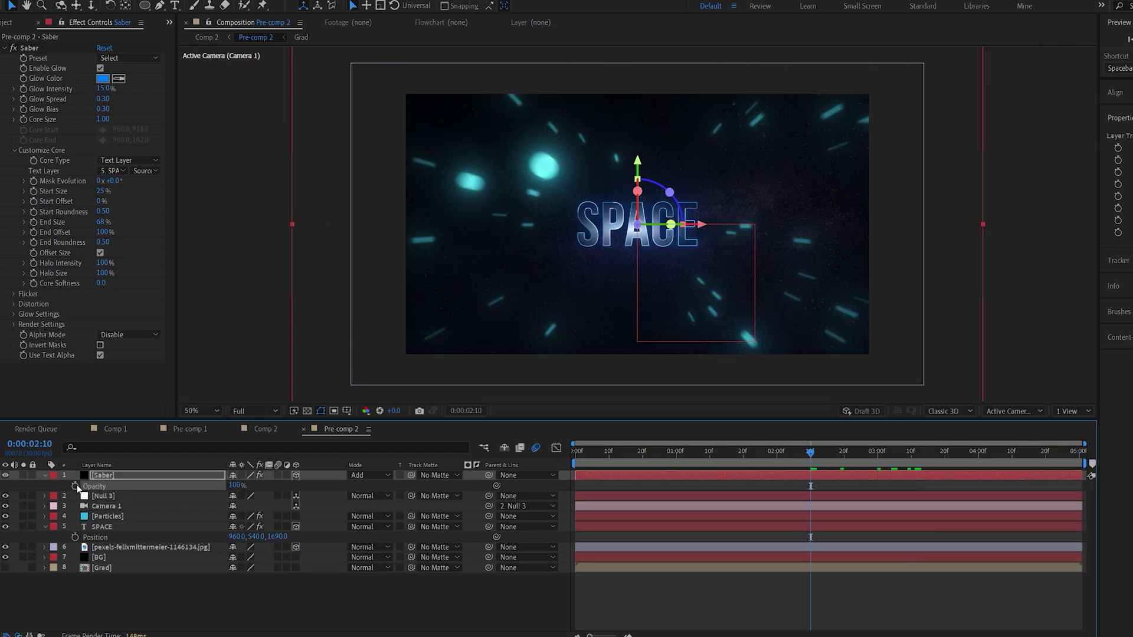
pyautogui.hotkey('alt', 'shift', 't')
pyautogui.click(235, 485)
pyautogui.write('0')
pyautogui.press('Return')
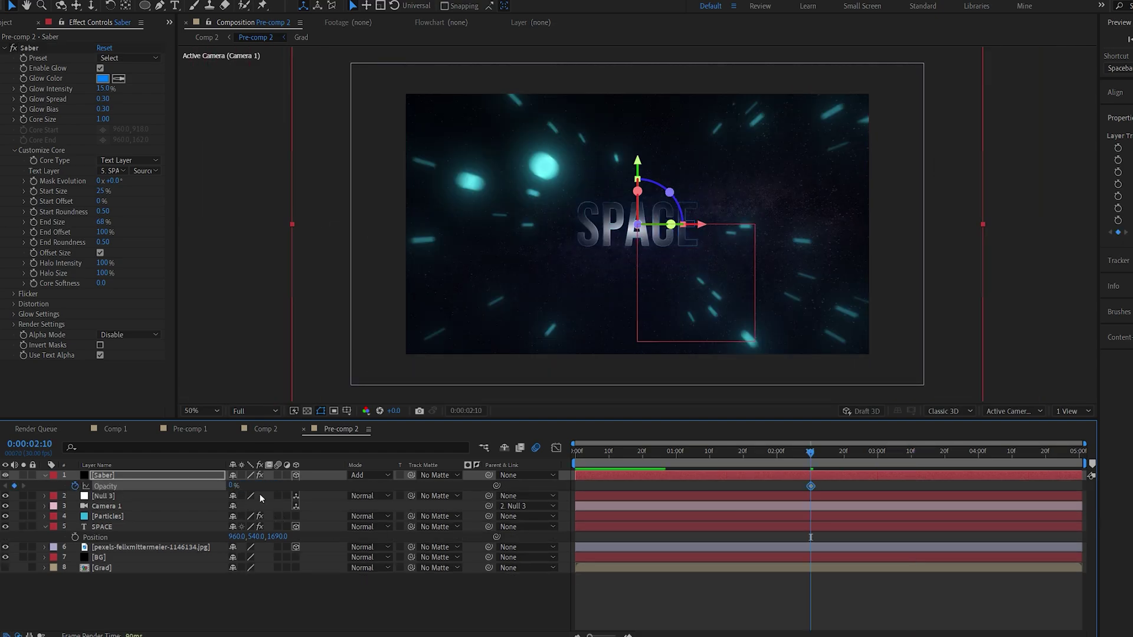
pyautogui.click(901, 453)
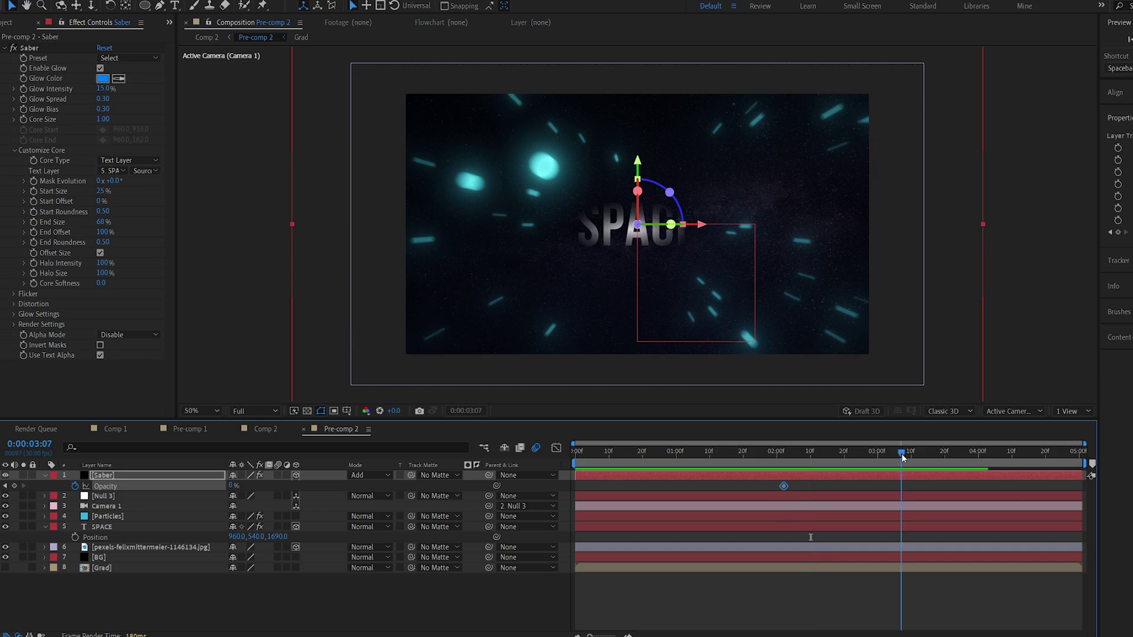